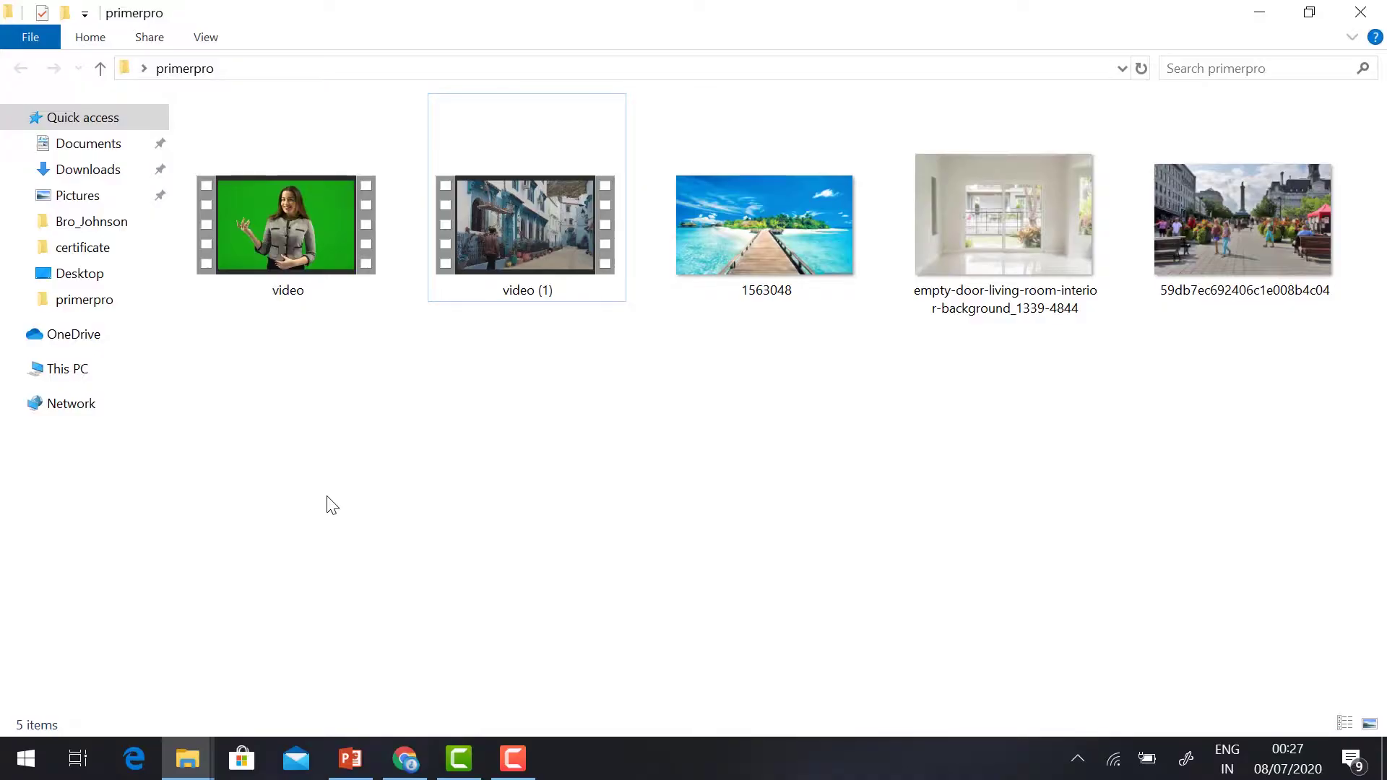
Preview the green-screen video and the beach, living-room and city-square background images in the primerpro folder.
{"action": "double_click", "coordinate": [295, 233]}
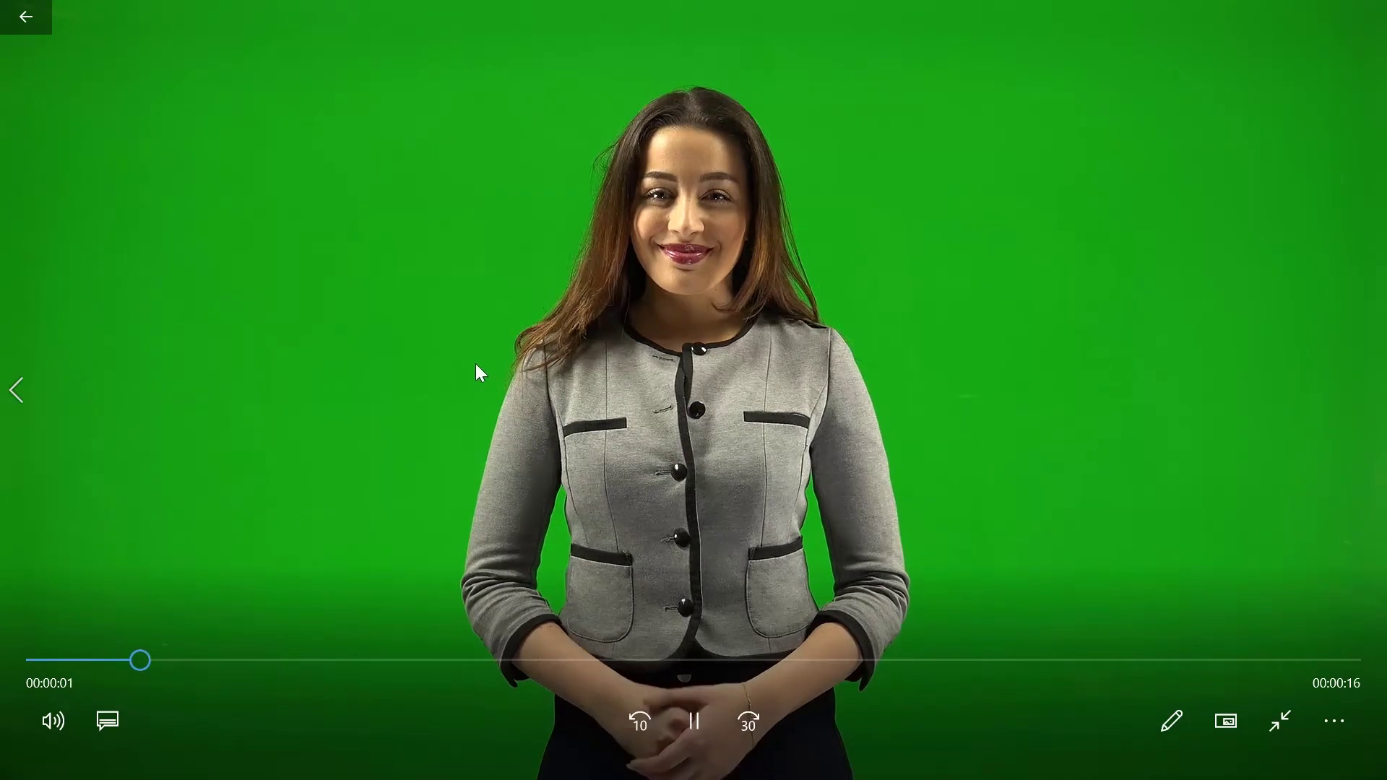
{"action": "key", "text": "Escape"}
{"action": "left_click", "coordinate": [1356, 14]}
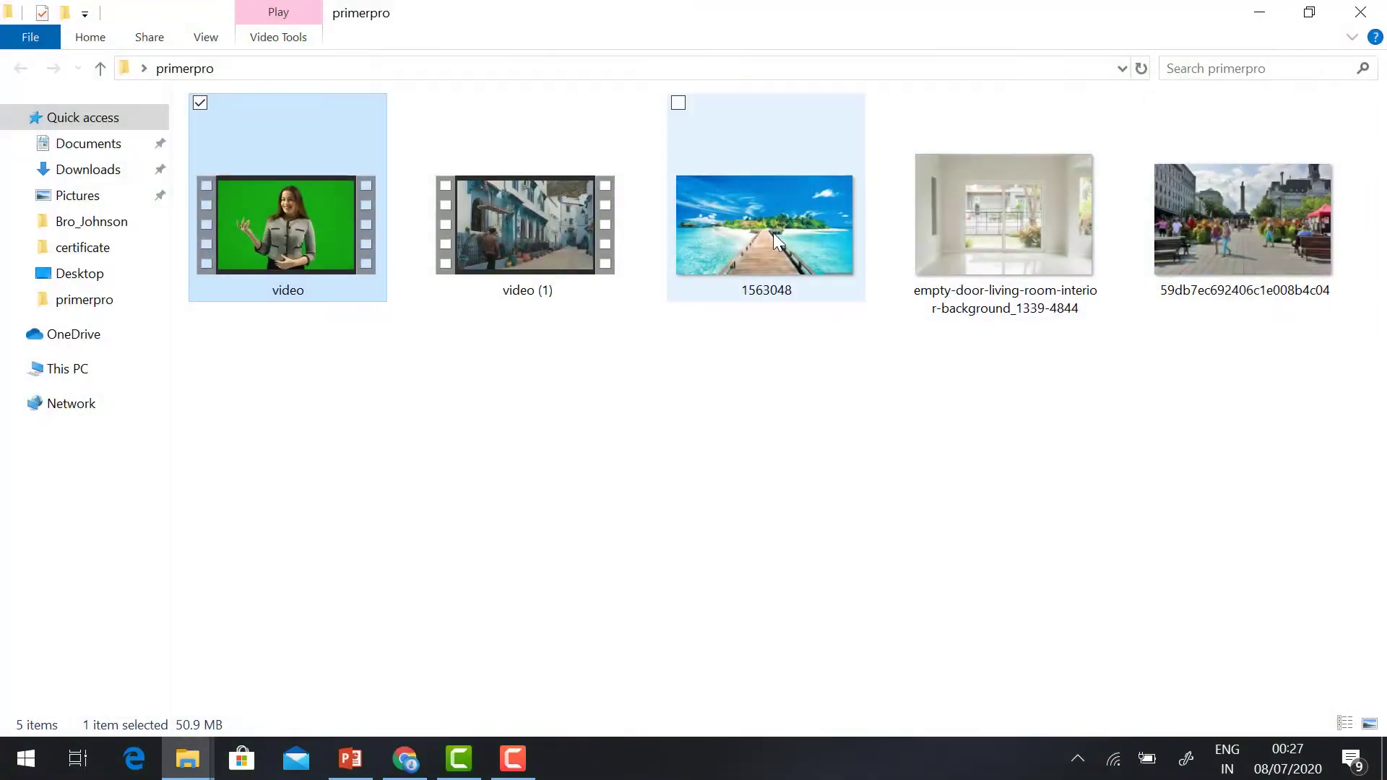
{"action": "double_click", "coordinate": [778, 228]}
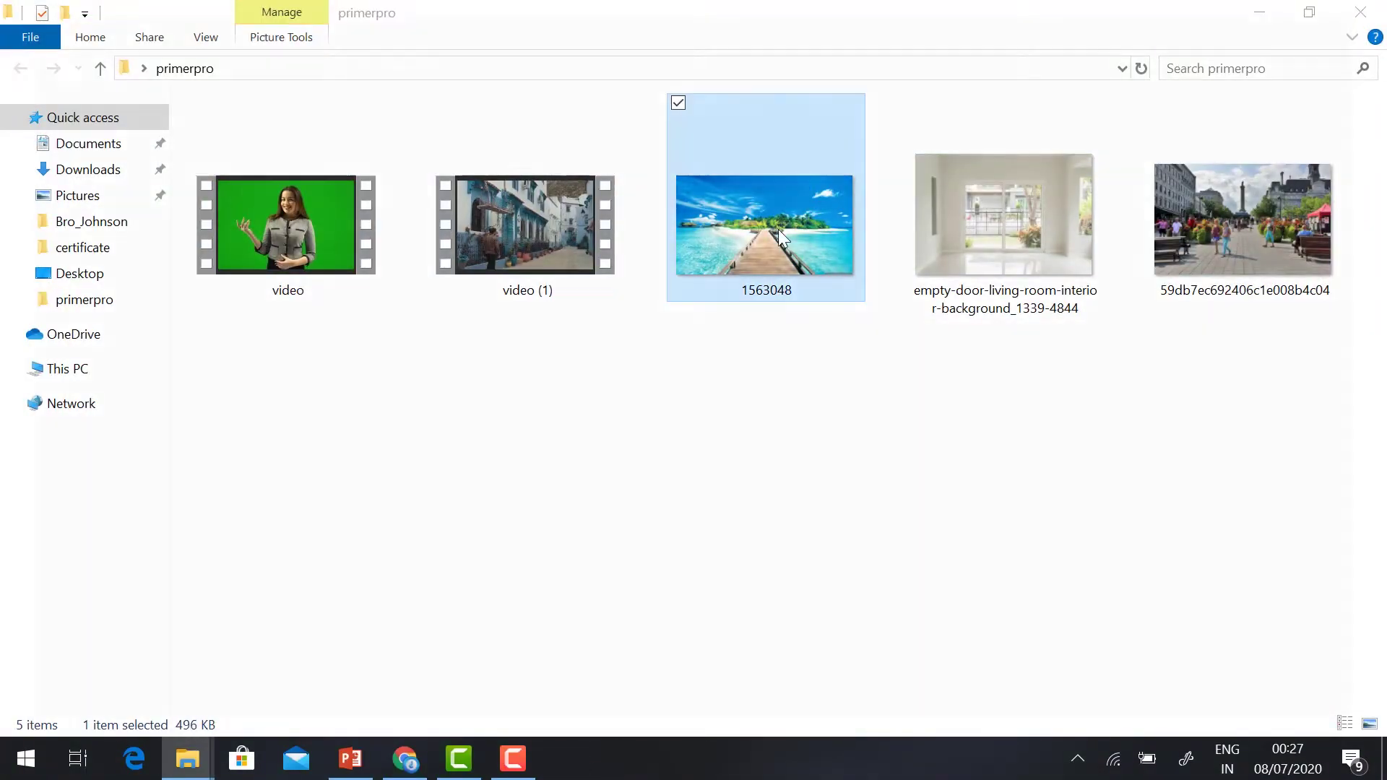
{"action": "key", "text": "Right"}
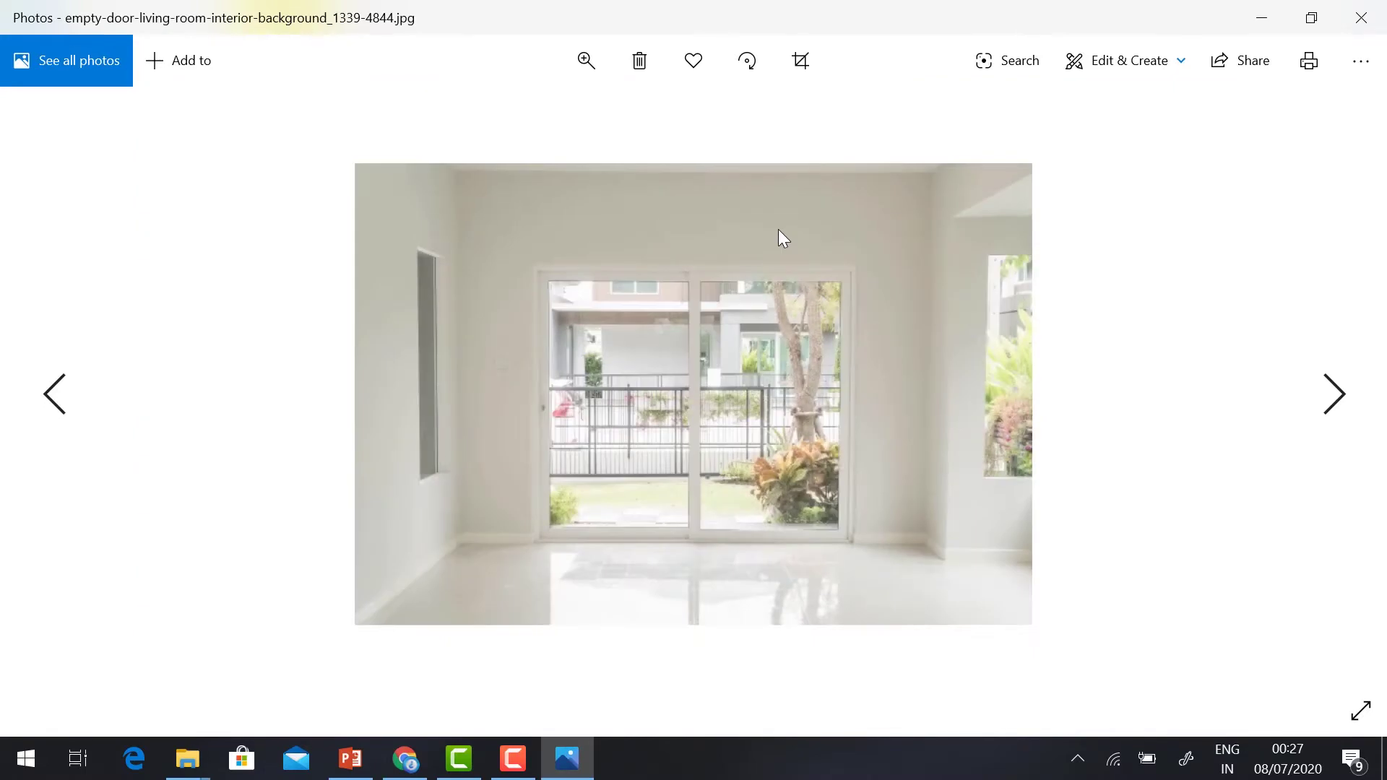
{"action": "key", "text": "Right"}
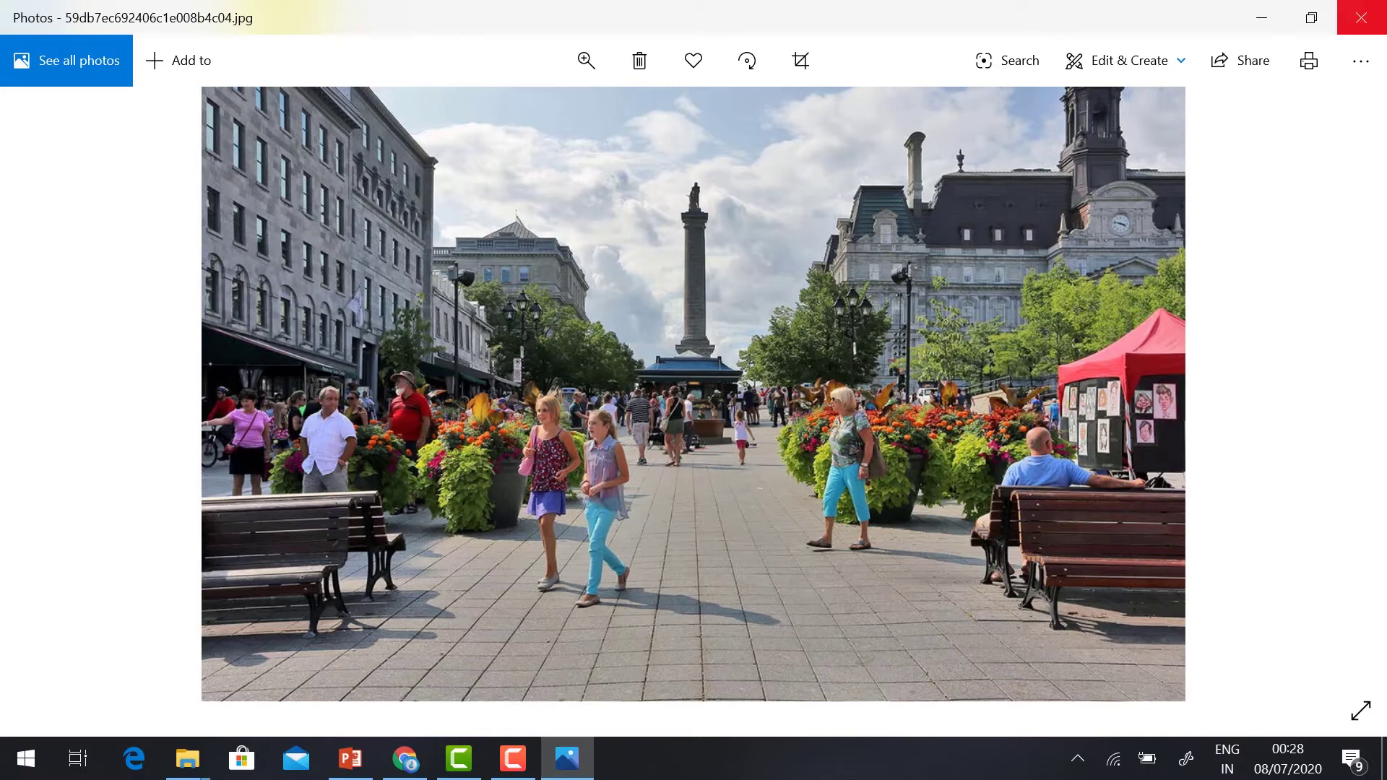
{"action": "left_click", "coordinate": [1362, 18]}
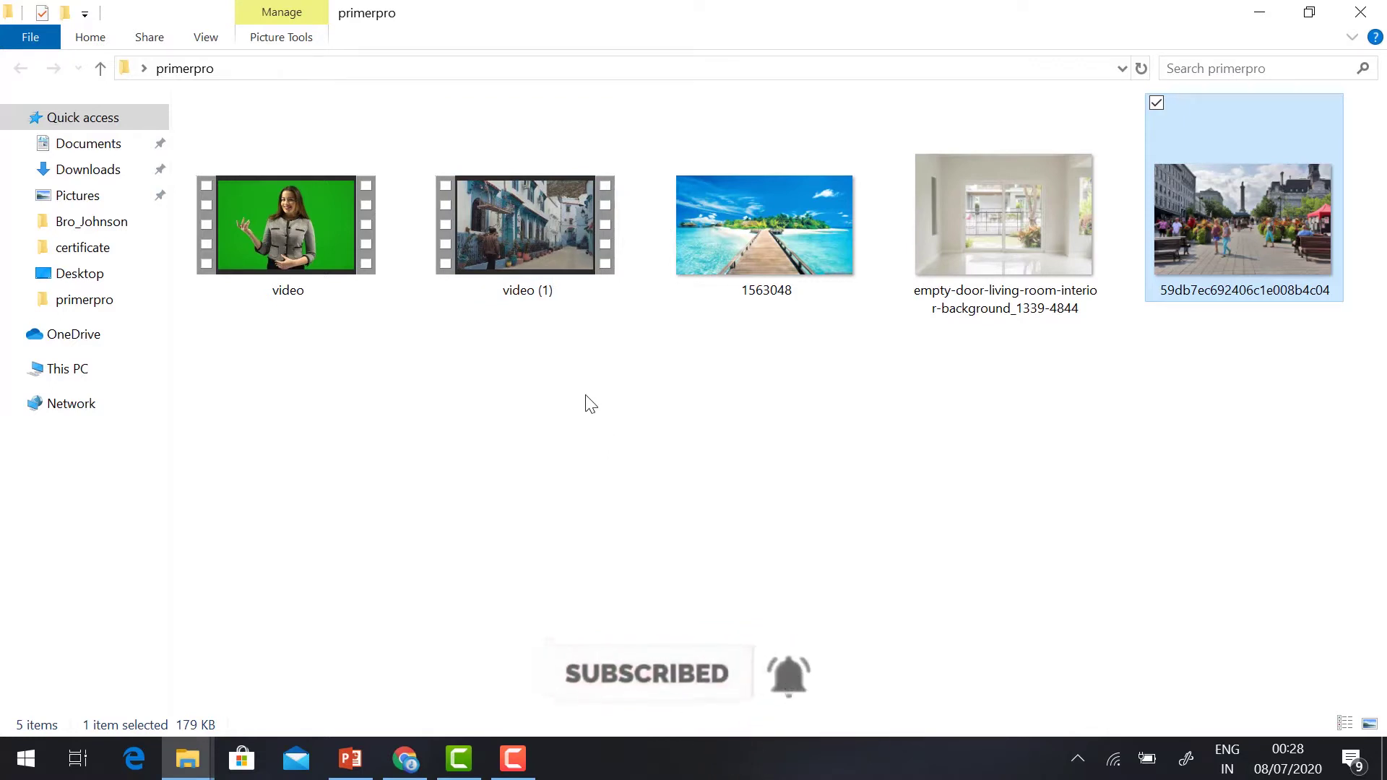
Switch to Premiere Pro and create a project named Brackgroundchange in the Desktop\primerpro folder, with Timecode video display format.
{"action": "double_click", "coordinate": [227, 226]}
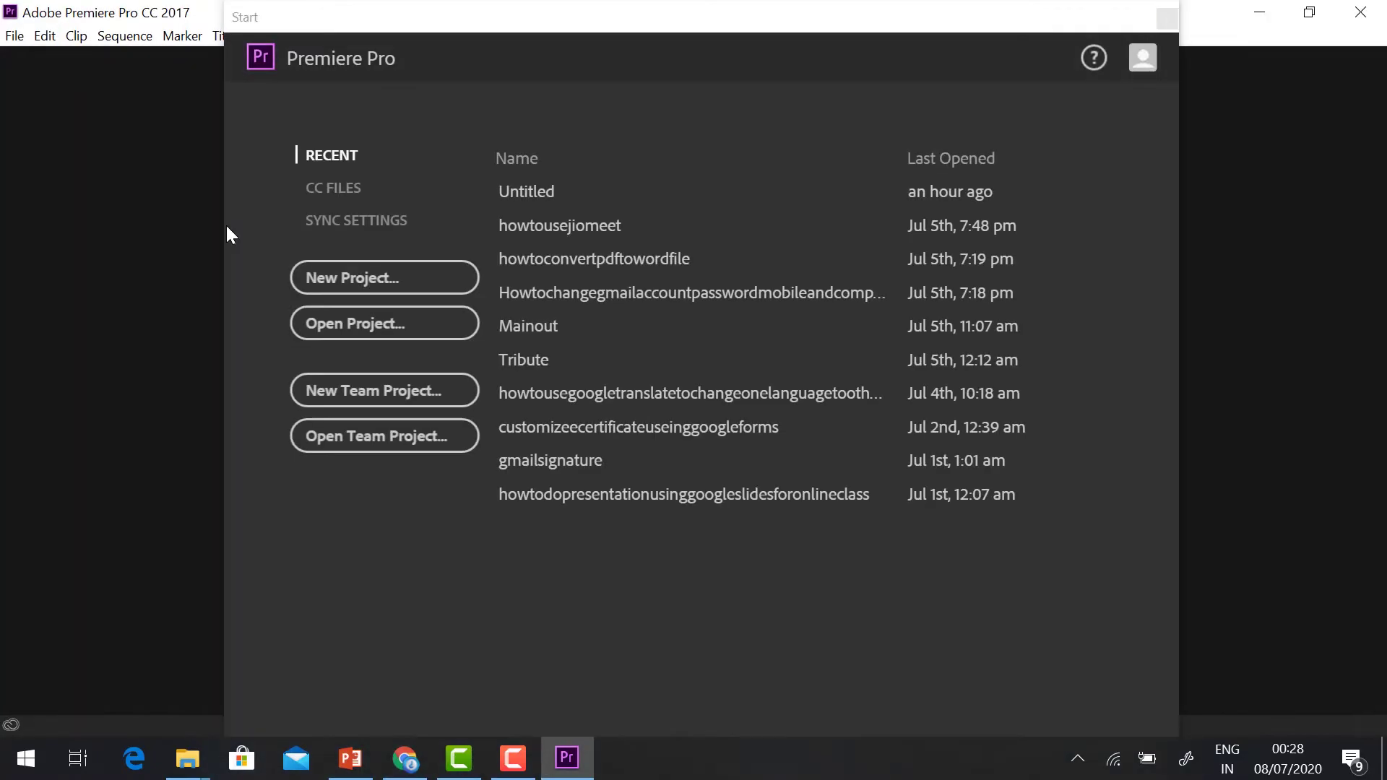
{"action": "left_click", "coordinate": [307, 286]}
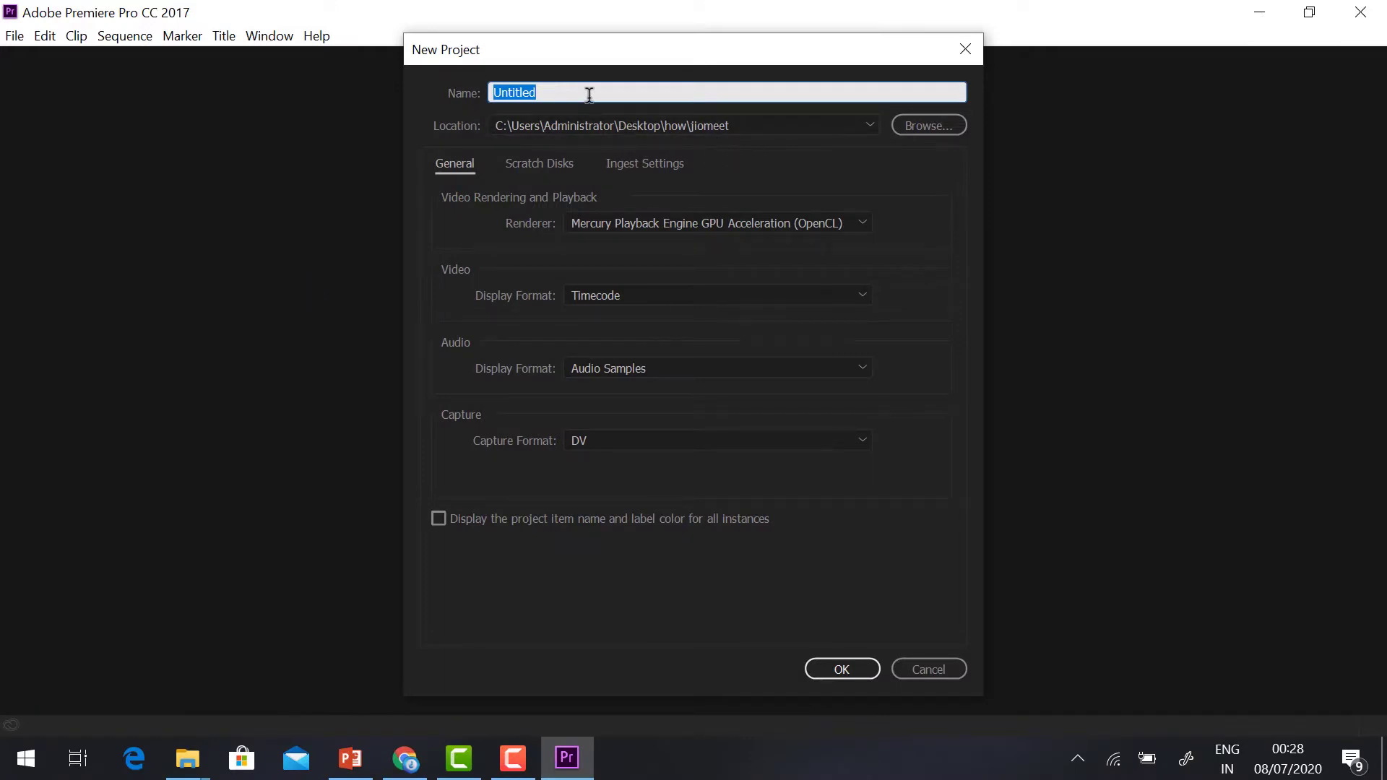
{"action": "type", "text": "Brackgroundchange"}
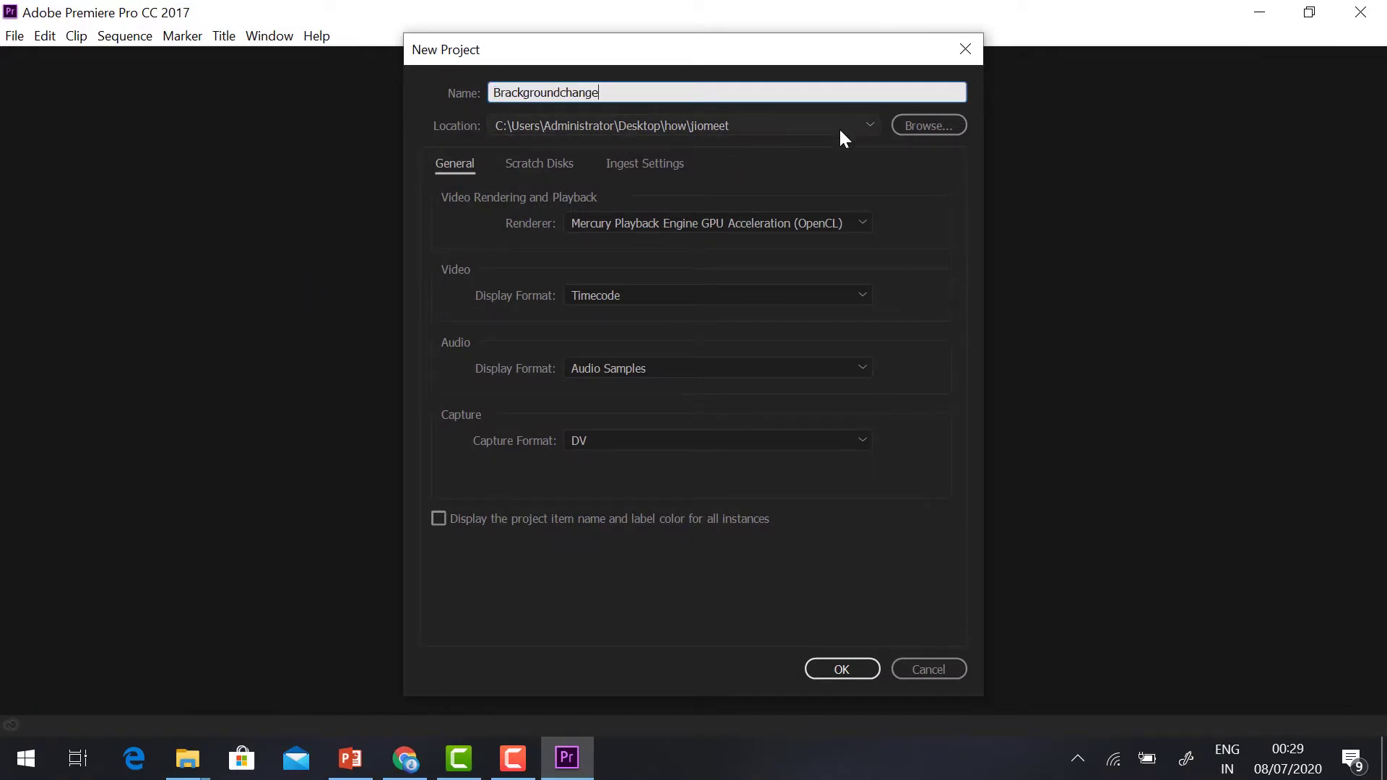
{"action": "left_click", "coordinate": [929, 126]}
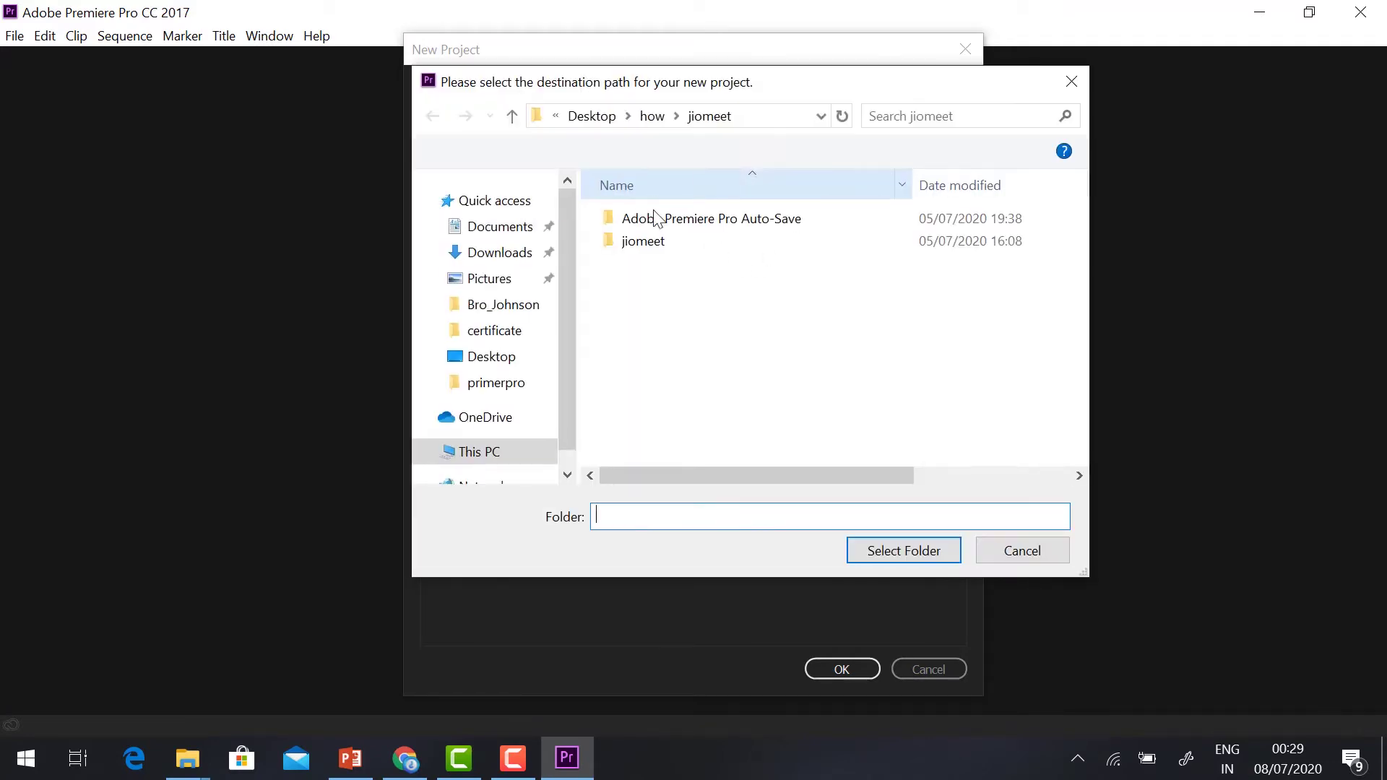
{"action": "key", "text": "Escape"}
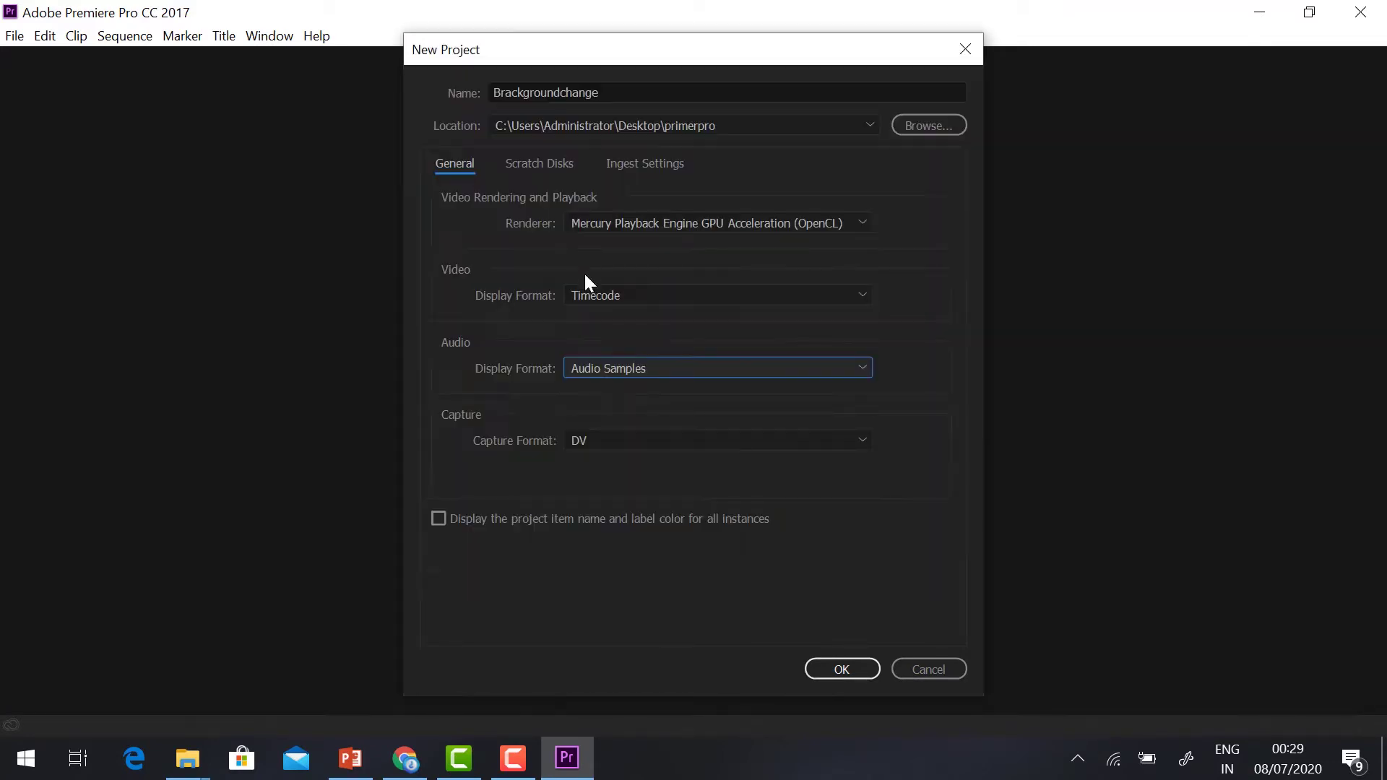
{"action": "left_click", "coordinate": [621, 295]}
{"action": "left_click", "coordinate": [622, 295]}
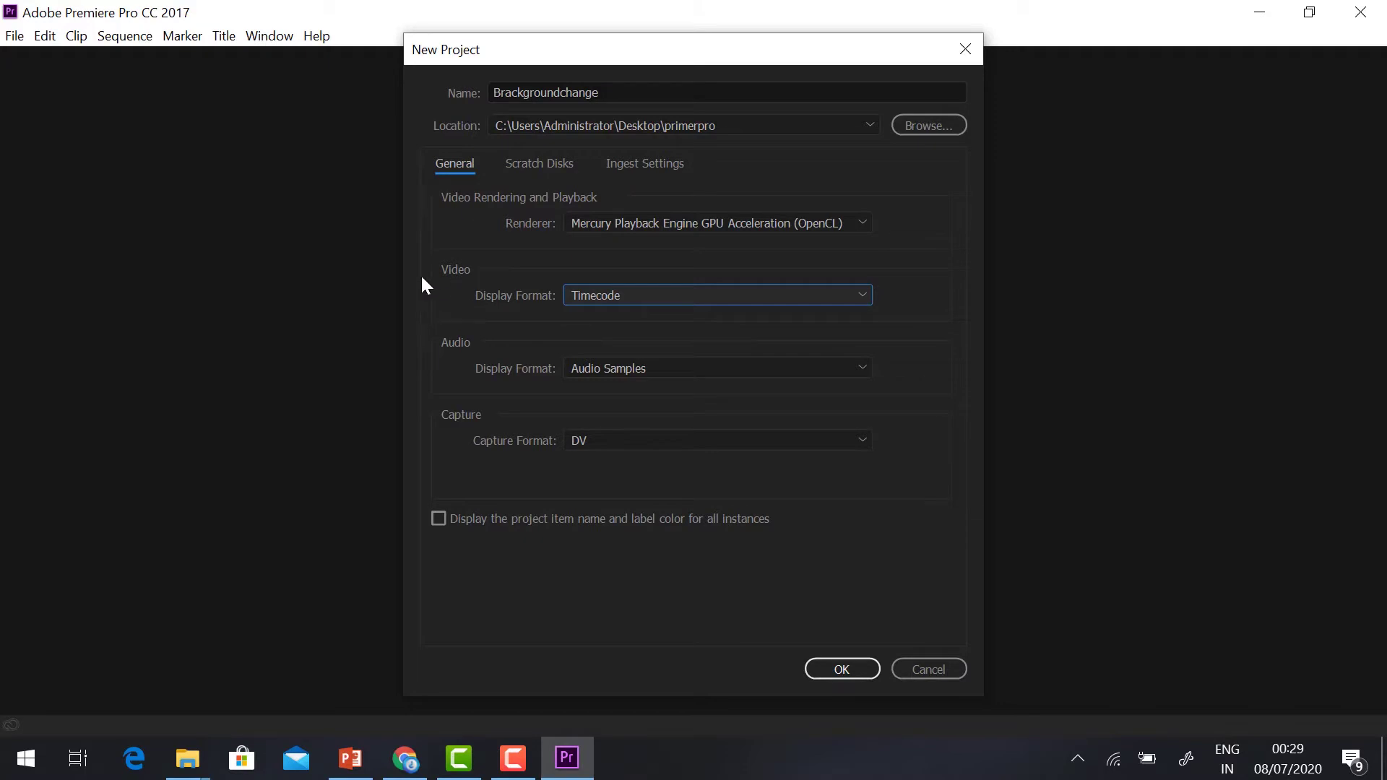
{"action": "left_click", "coordinate": [852, 669]}
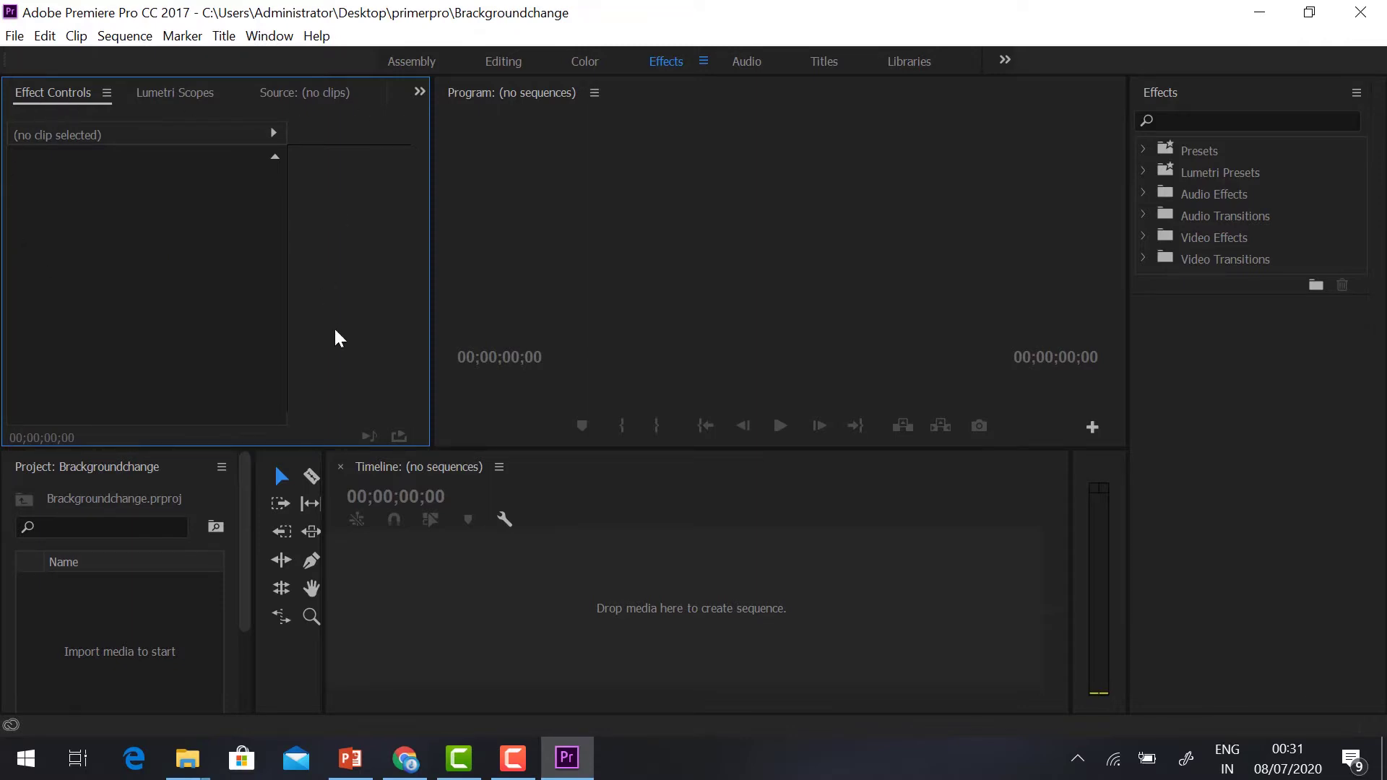
{"action": "left_click", "coordinate": [584, 202]}
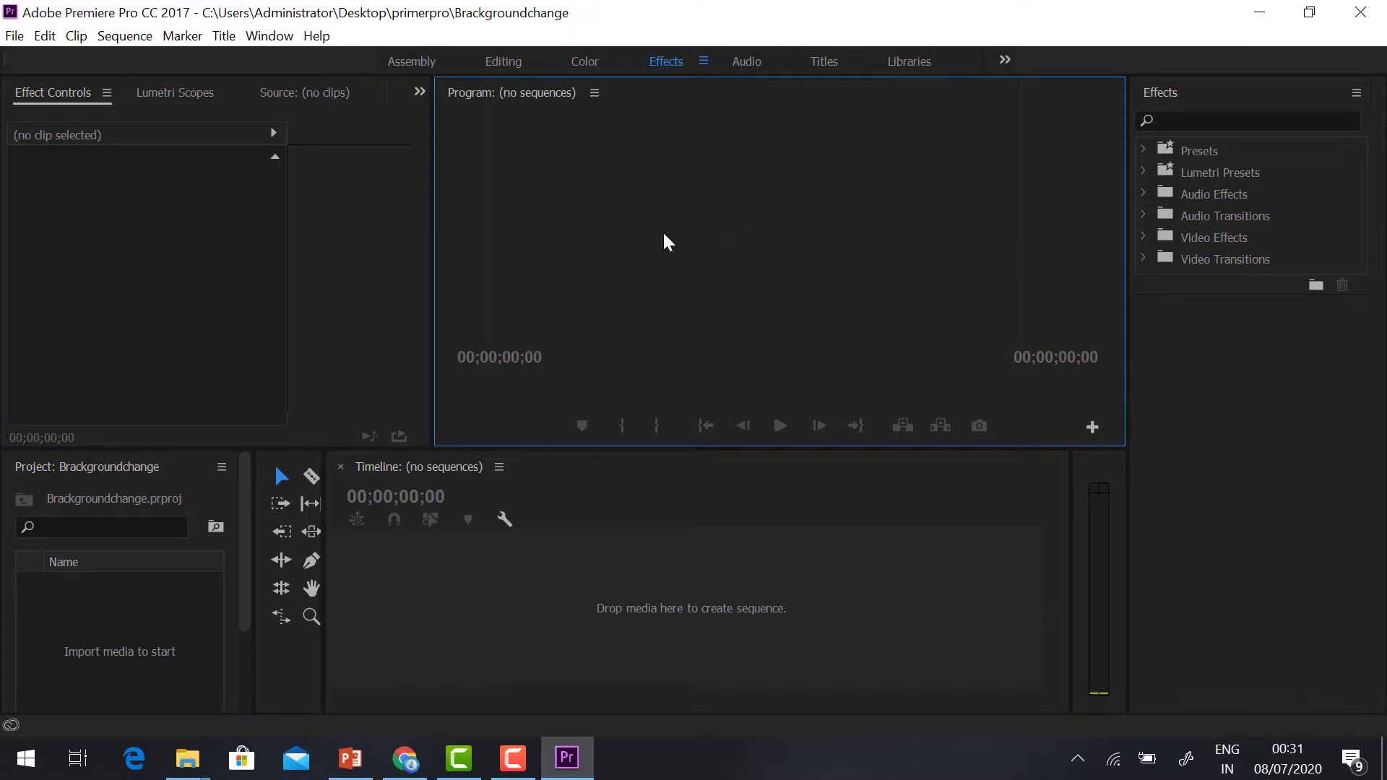
{"action": "left_click", "coordinate": [1238, 102]}
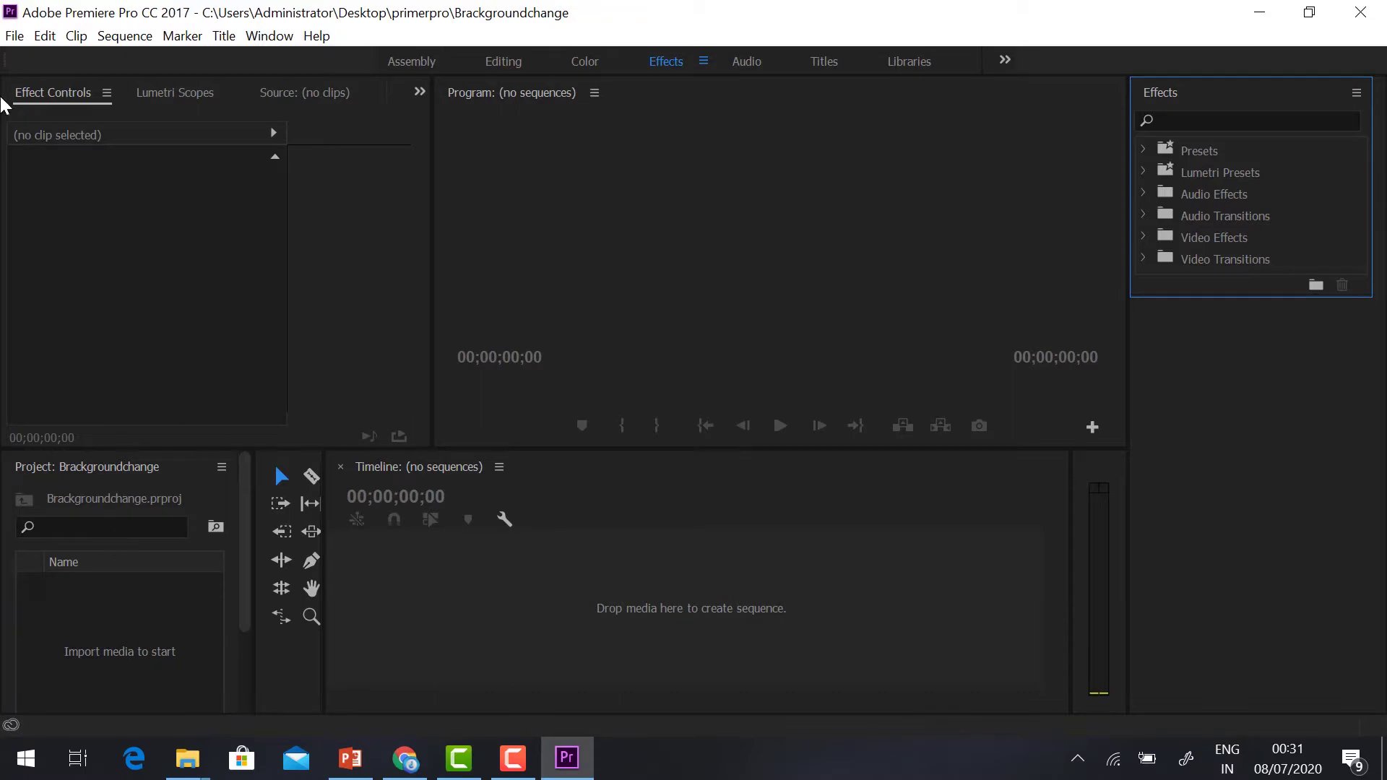
{"action": "left_click", "coordinate": [7, 38]}
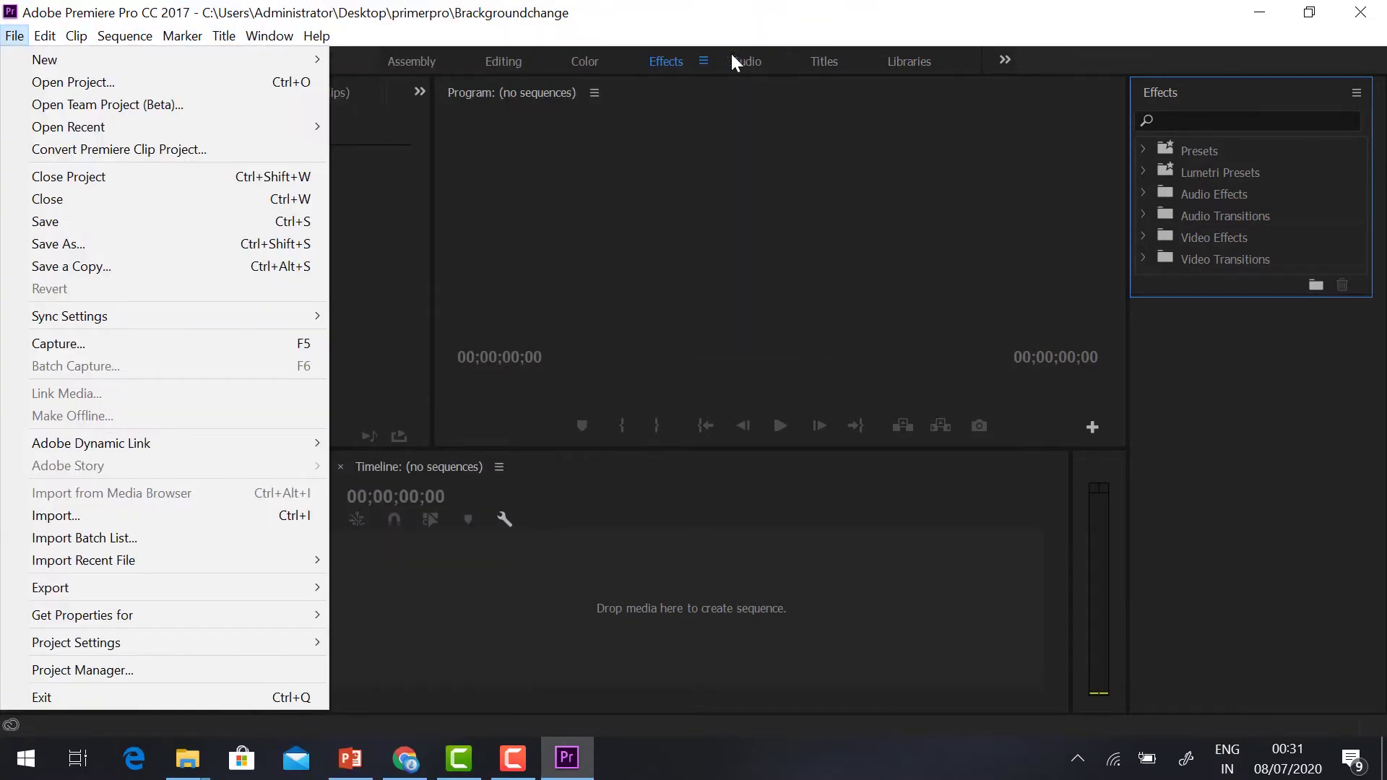
{"action": "left_click", "coordinate": [1071, 65]}
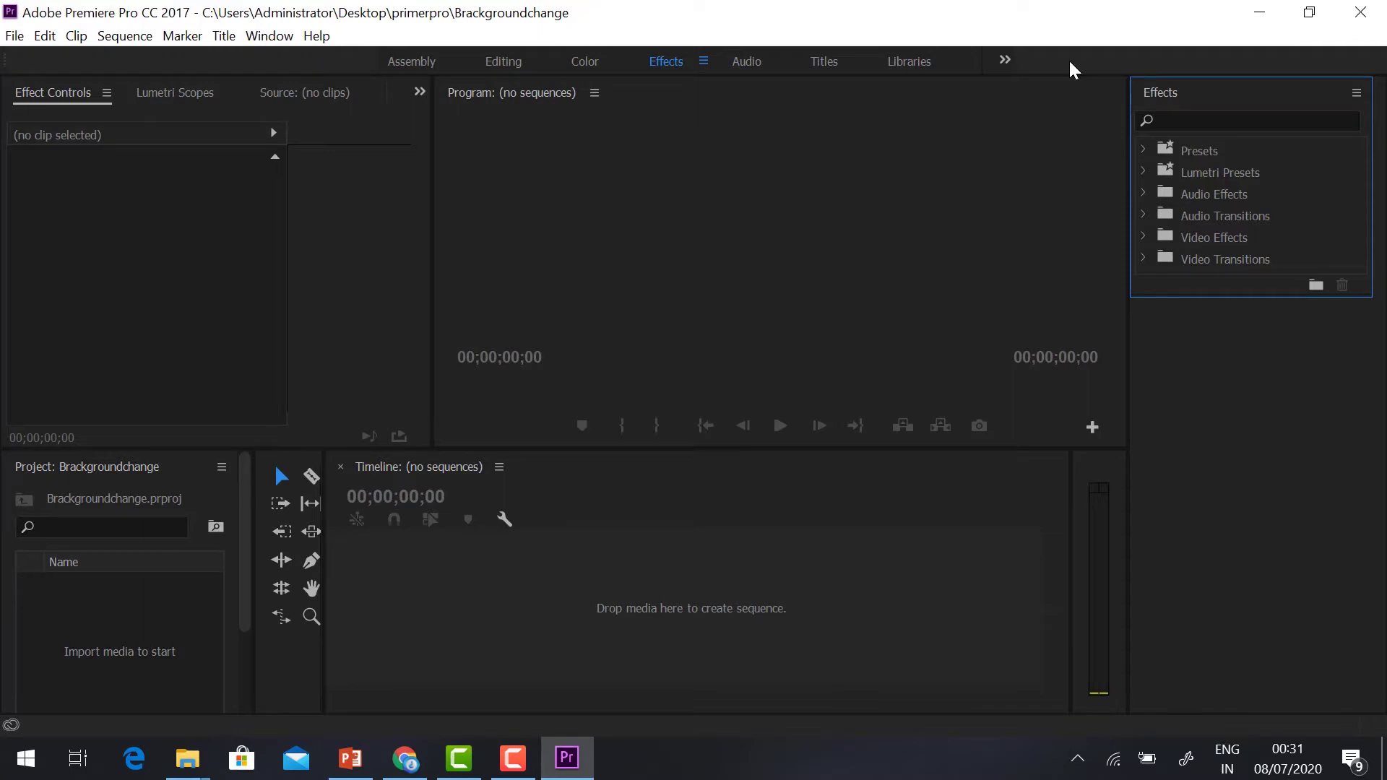
Import the green-screen file video.mp4 from the primerpro folder and place it in the empty timeline as a new sequence.
{"action": "left_click", "coordinate": [14, 35]}
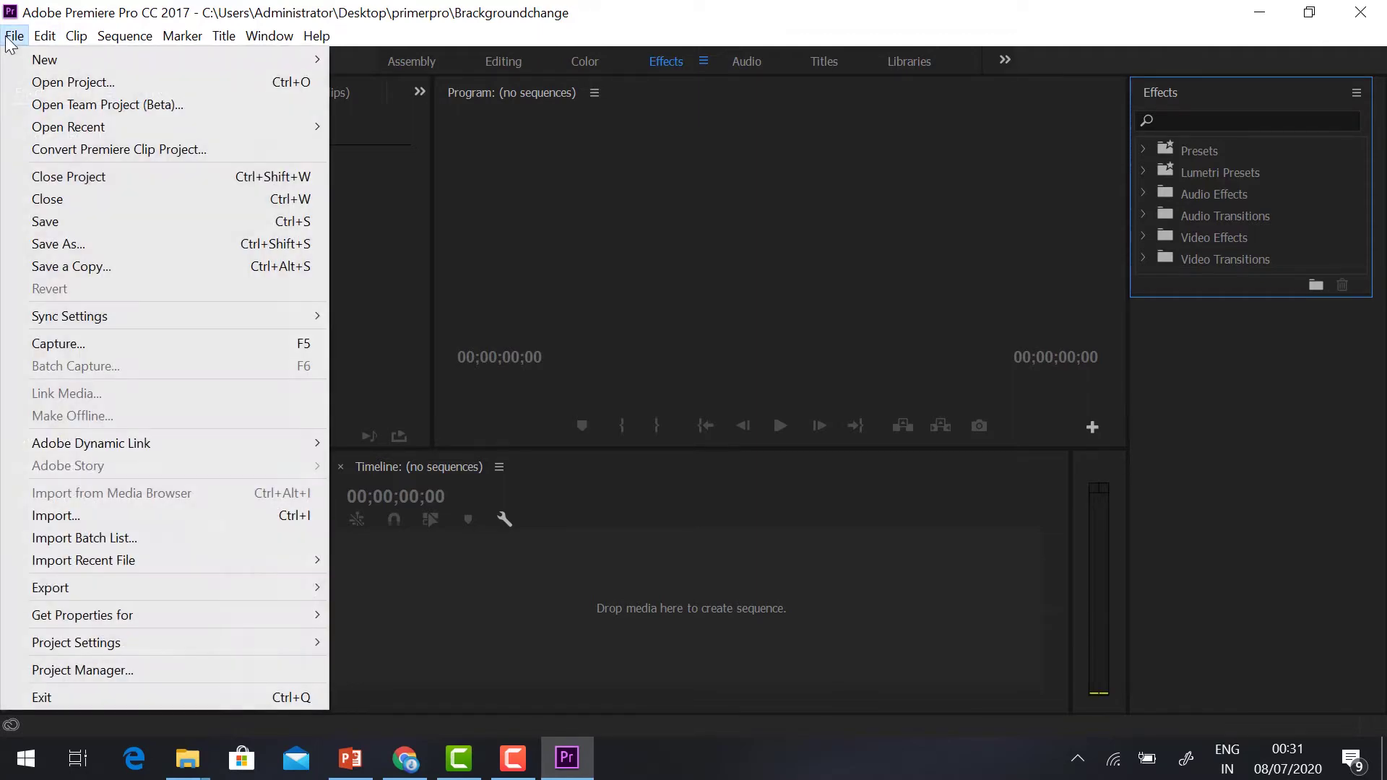
{"action": "left_click", "coordinate": [49, 516]}
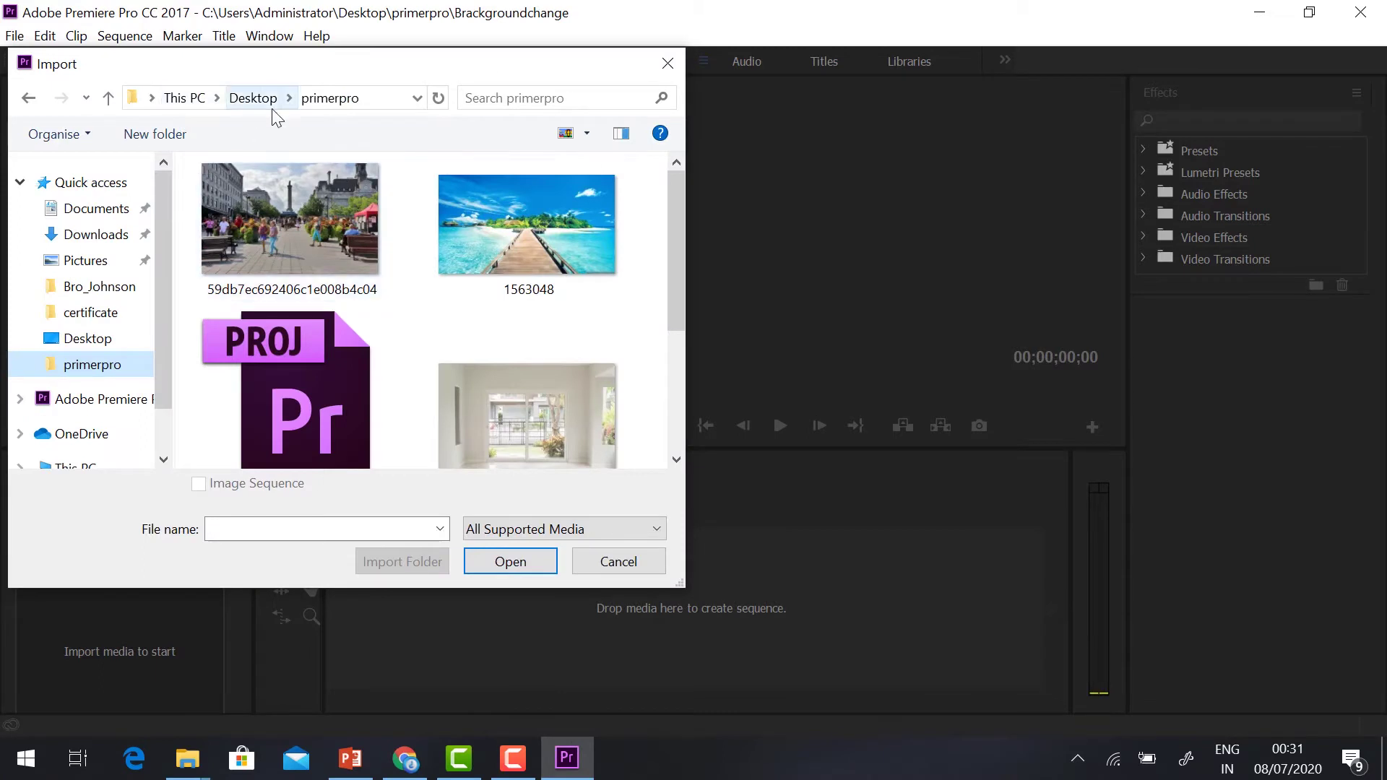
{"action": "scroll", "coordinate": [575, 282], "scroll_direction": "down", "scroll_amount": 3}
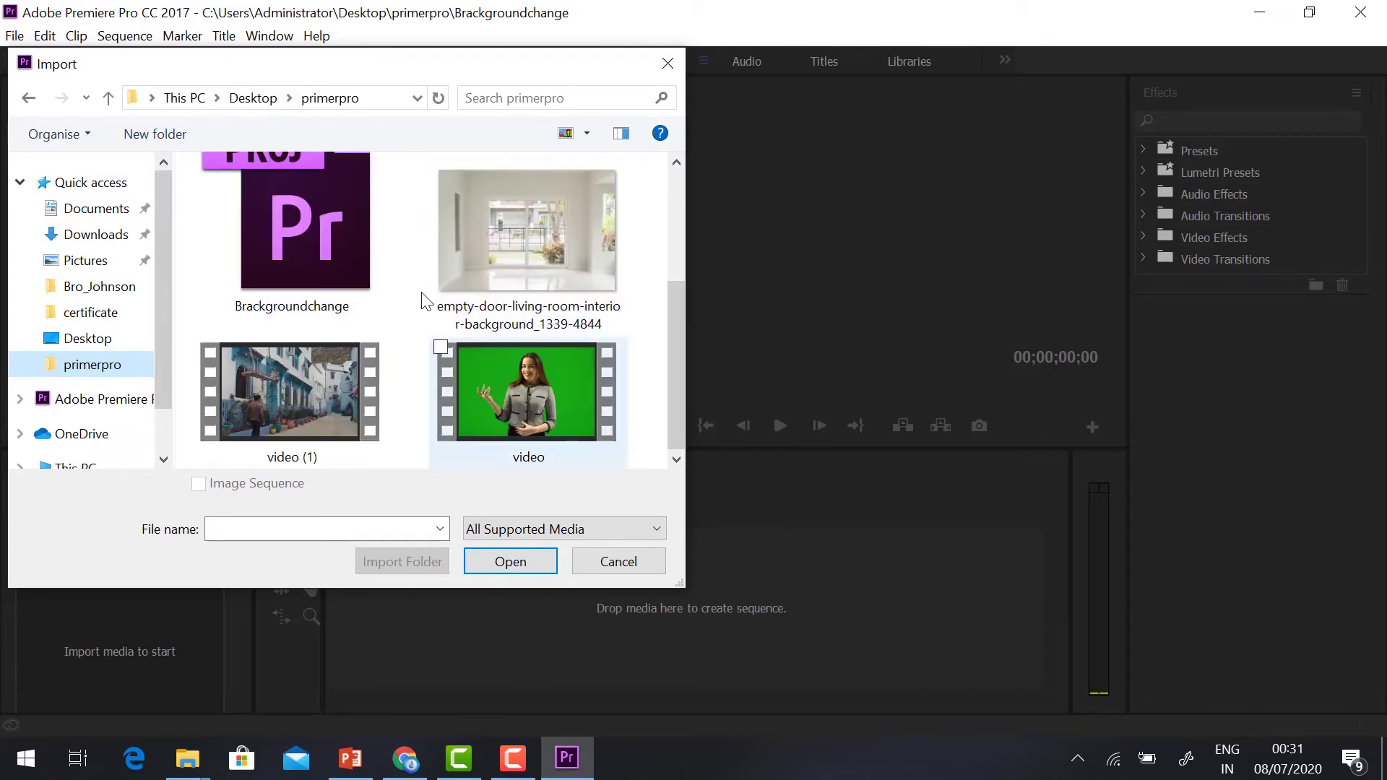
{"action": "left_click", "coordinate": [487, 400]}
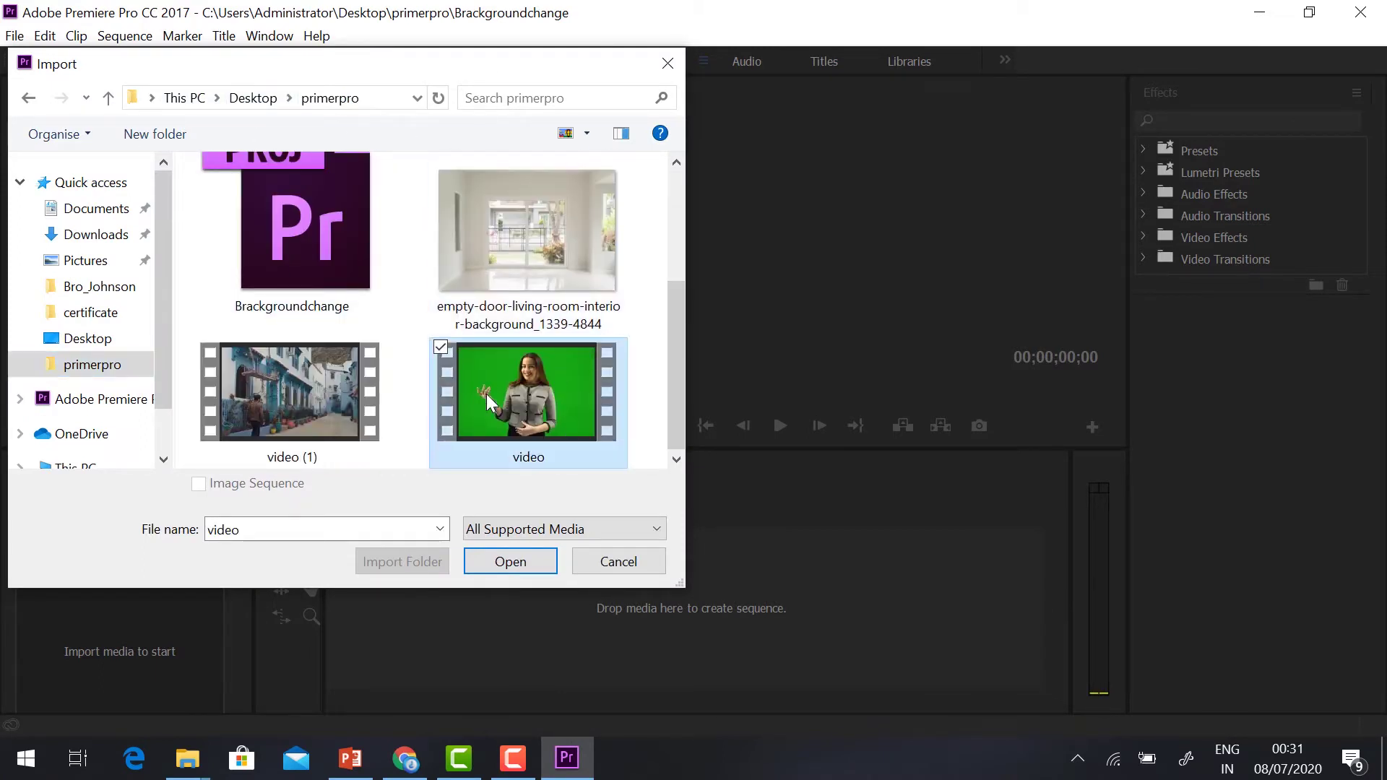
{"action": "left_click", "coordinate": [505, 562]}
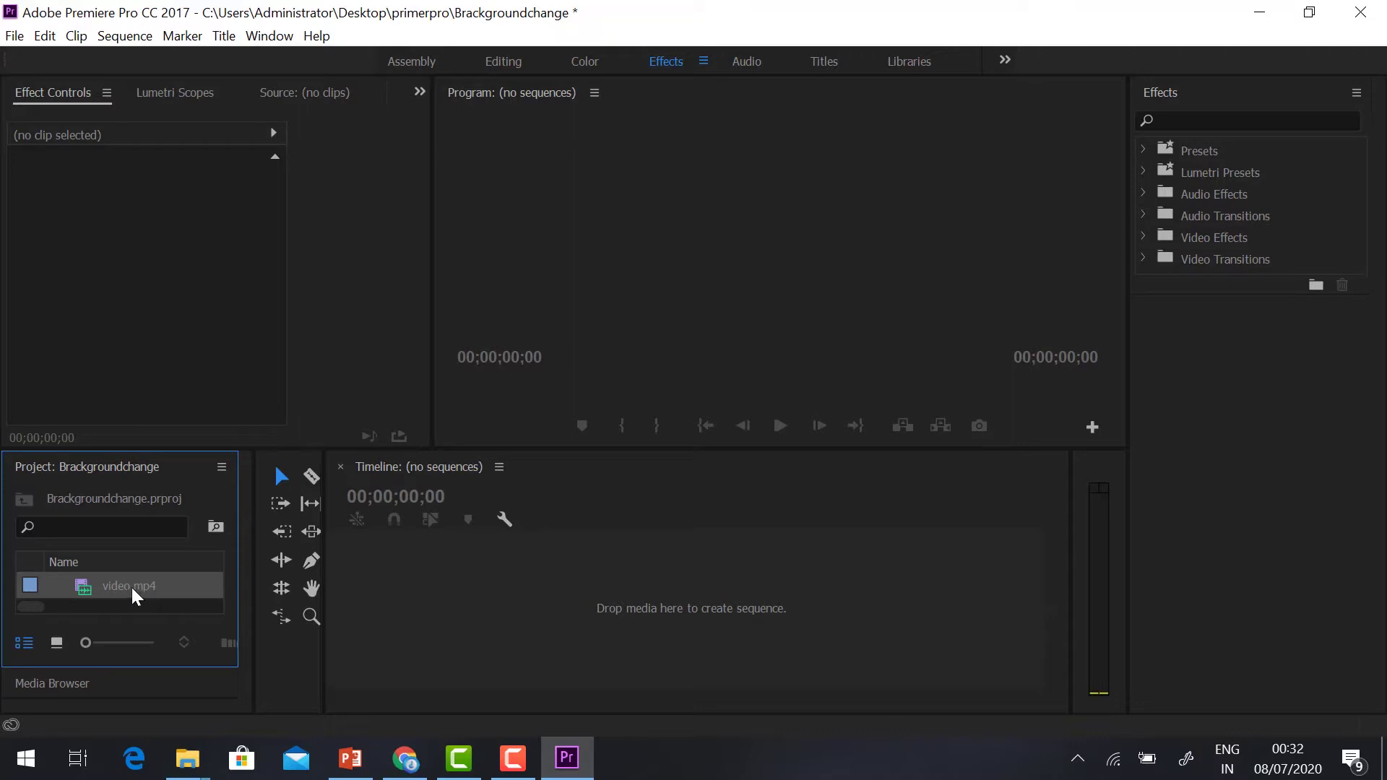
{"action": "left_click_drag", "start_coordinate": [96, 597], "coordinate": [433, 599]}
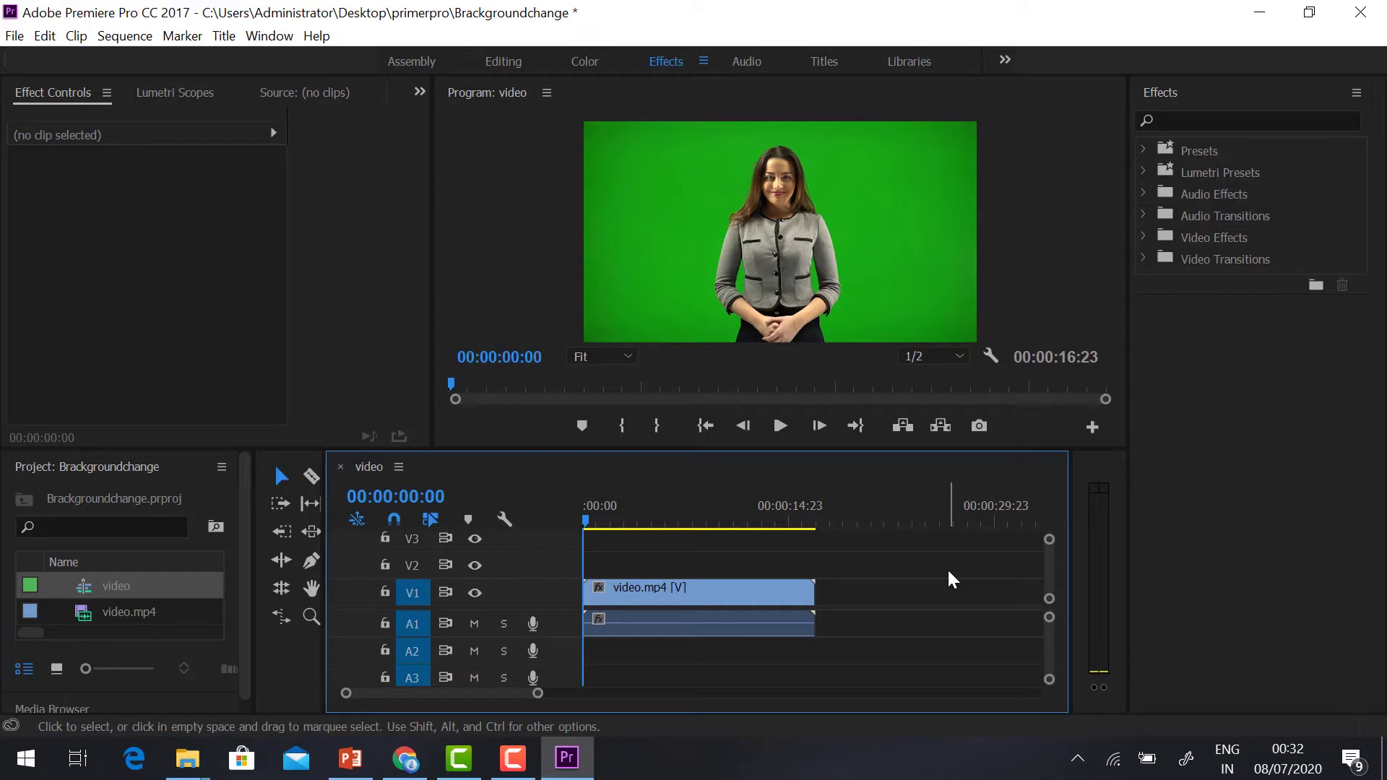
Play back the first part of the green-screen sequence, and return the playhead to the start.
{"action": "key", "text": "space"}
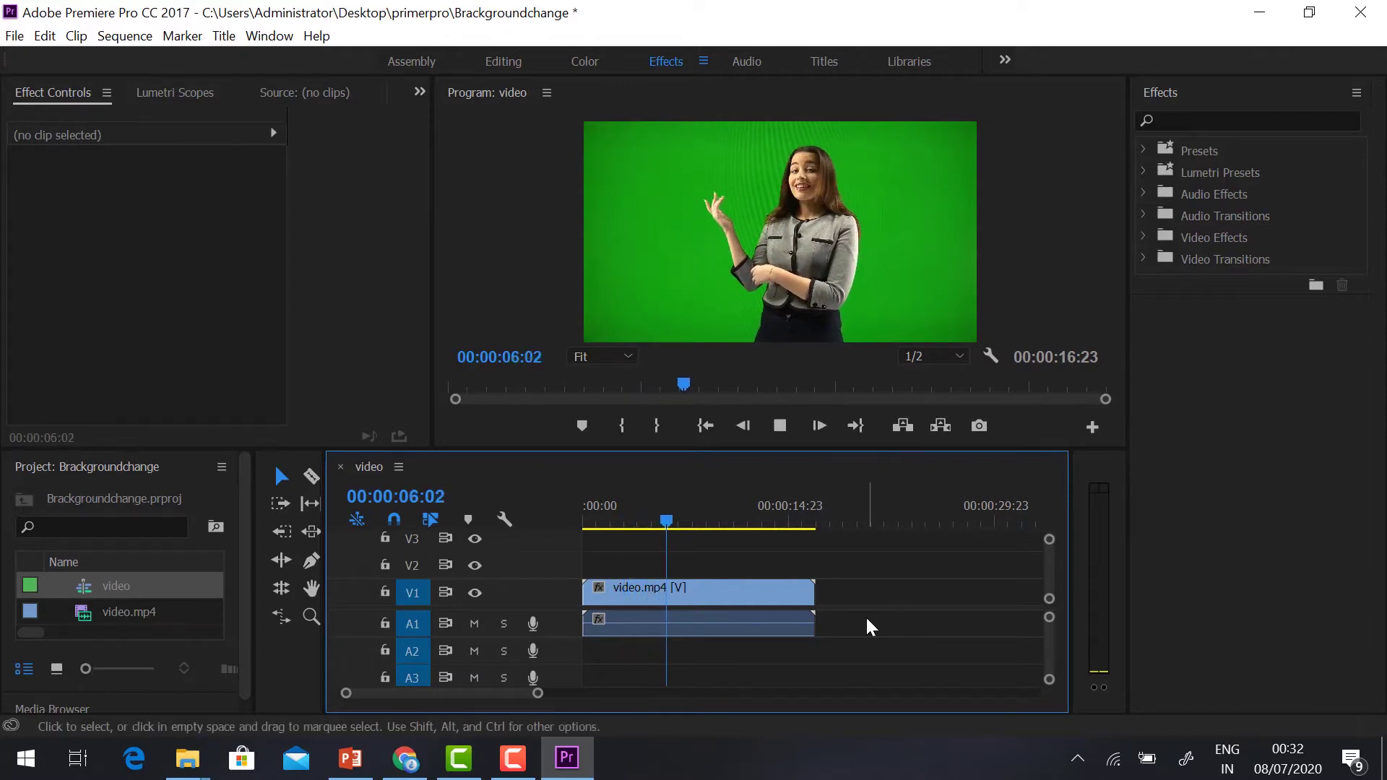
{"action": "key", "text": "space"}
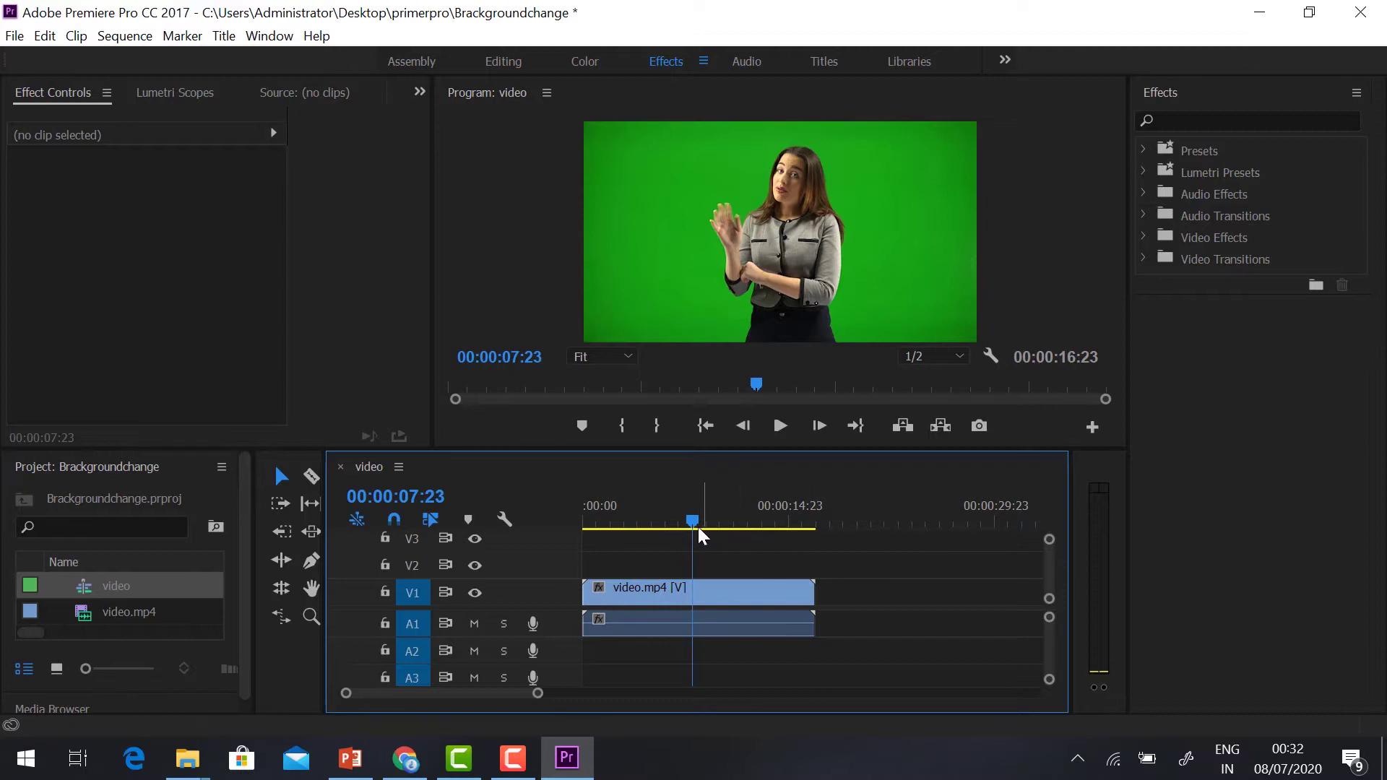
{"action": "left_click_drag", "start_coordinate": [690, 527], "coordinate": [492, 535]}
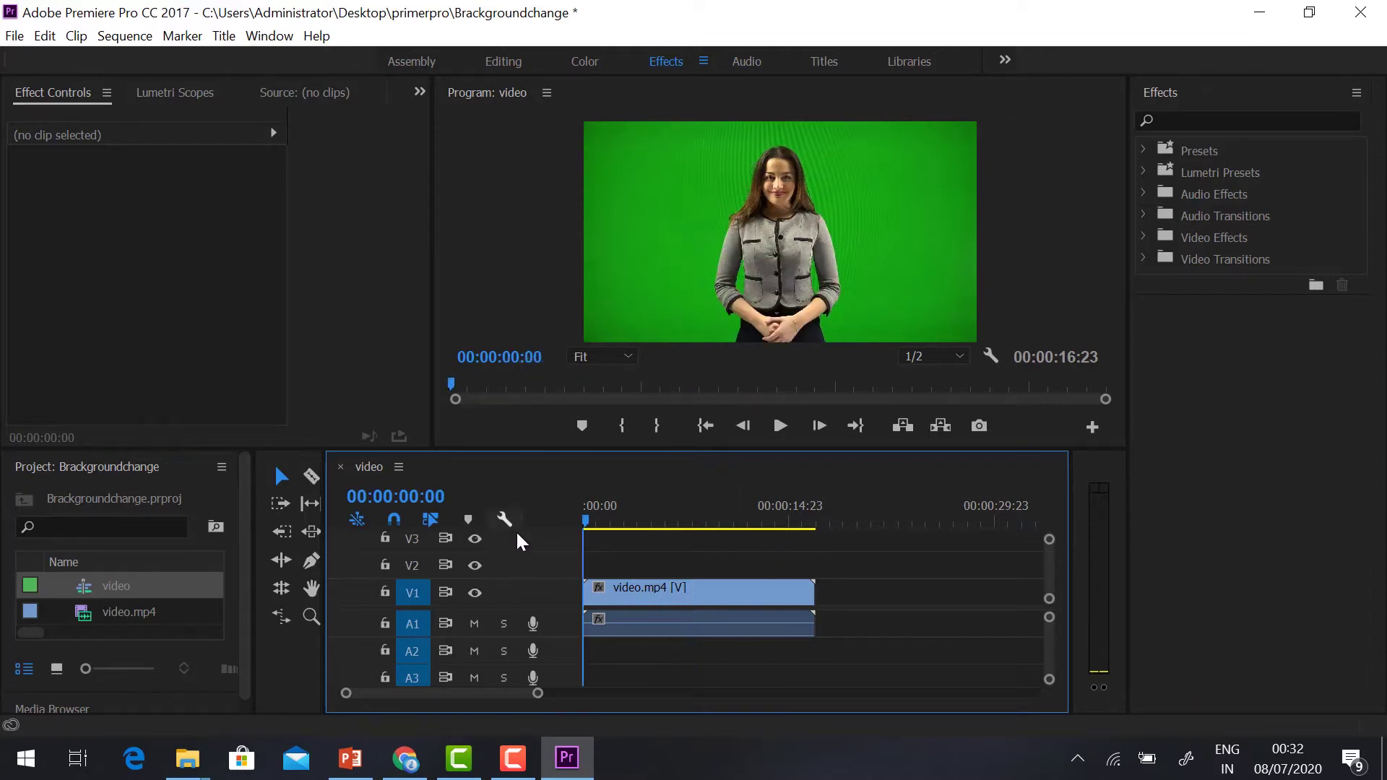
Unlink the audio and video of the video.mp4 clip, and delete its audio from track A1.
{"action": "key", "text": "backslash"}
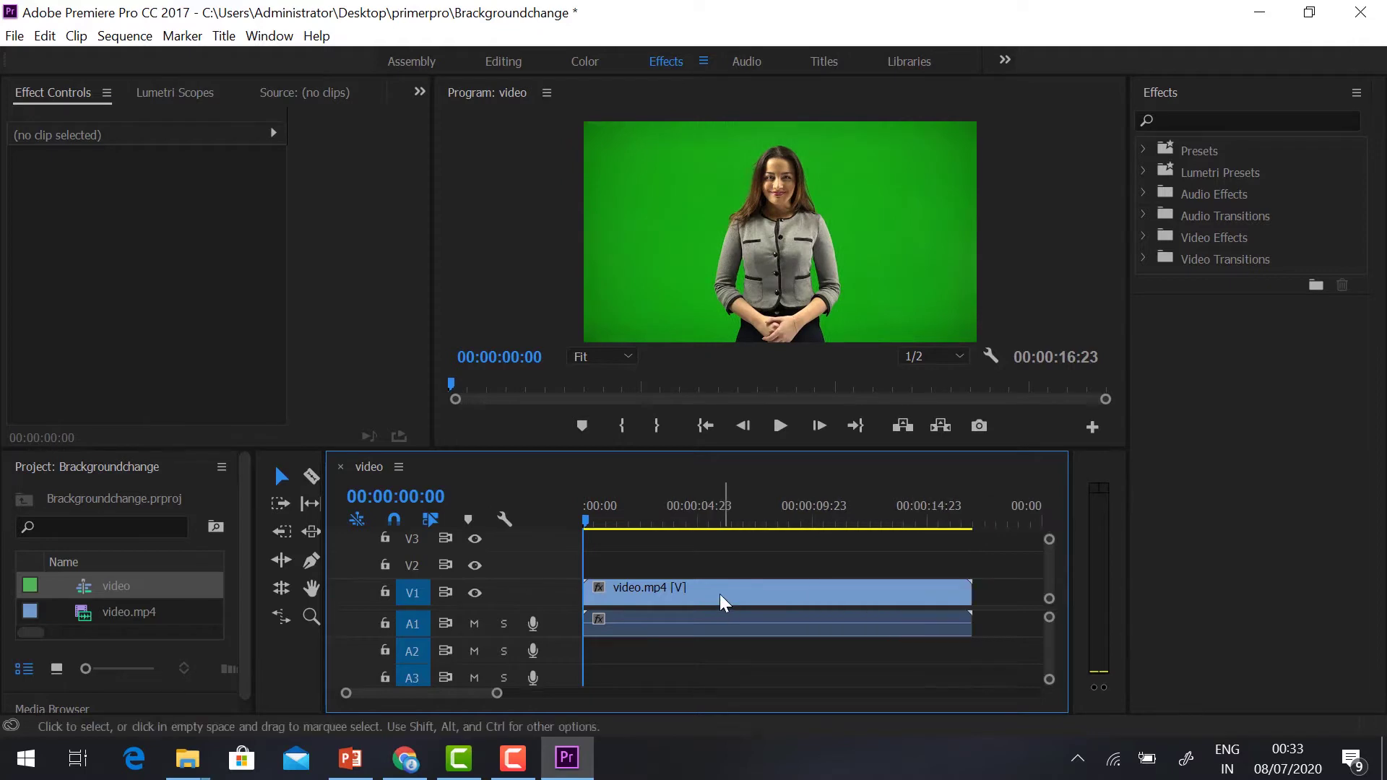
{"action": "left_click", "coordinate": [720, 599]}
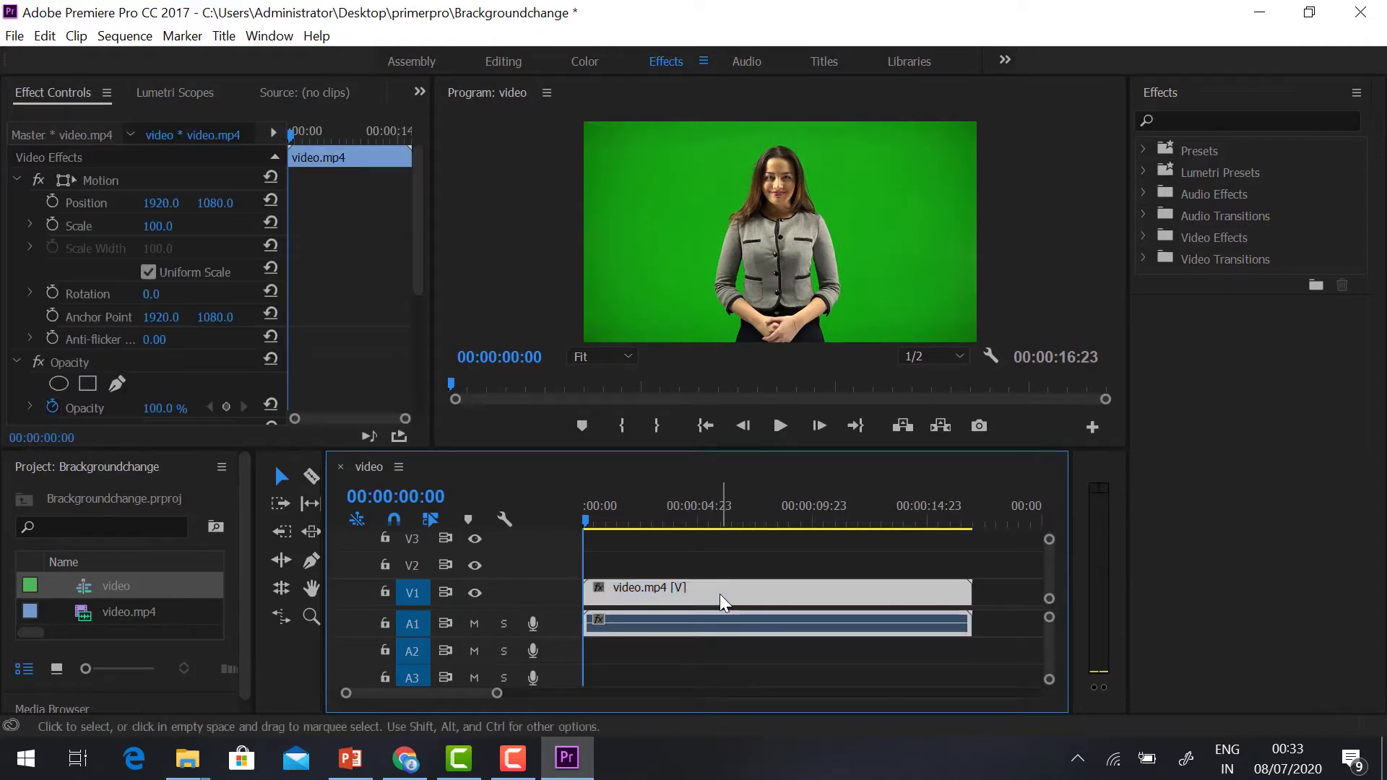
{"action": "left_click", "coordinate": [721, 658]}
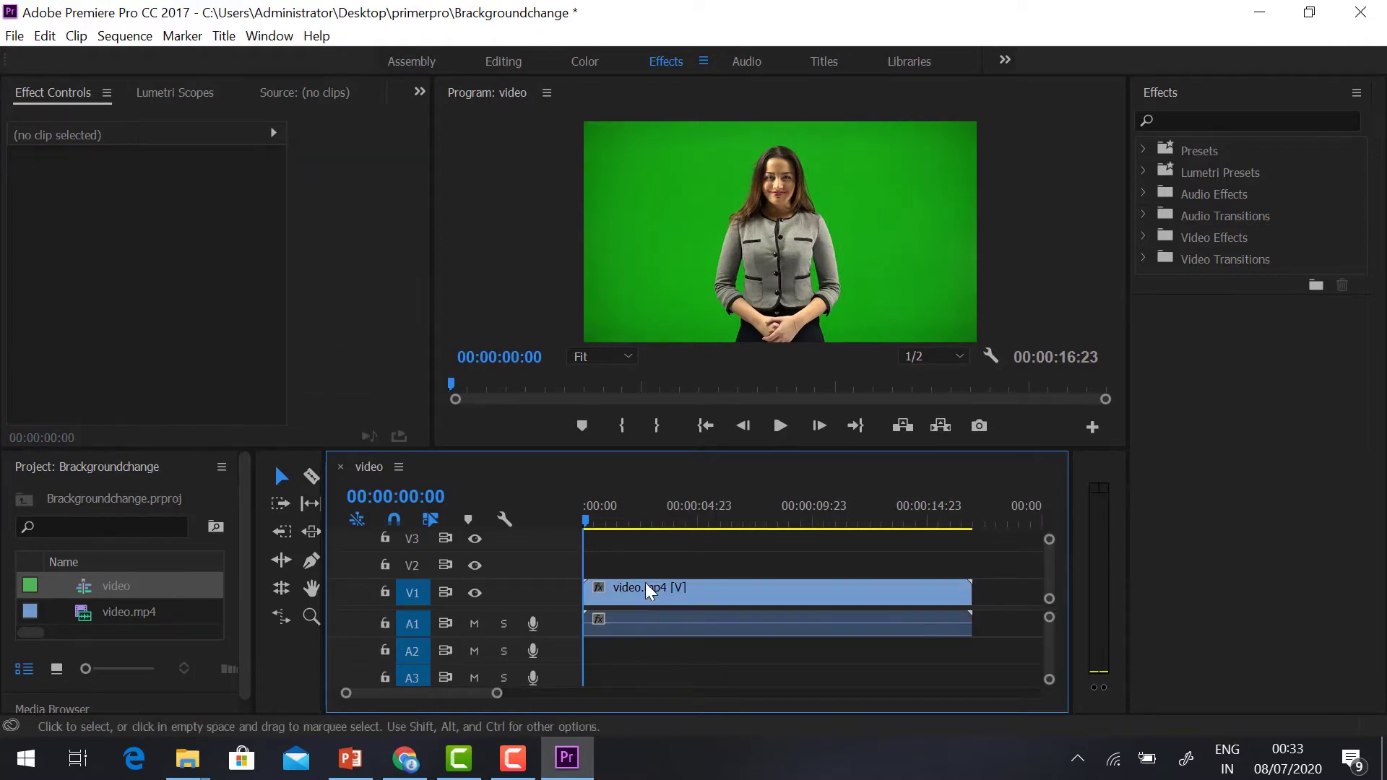
{"action": "right_click", "coordinate": [723, 626]}
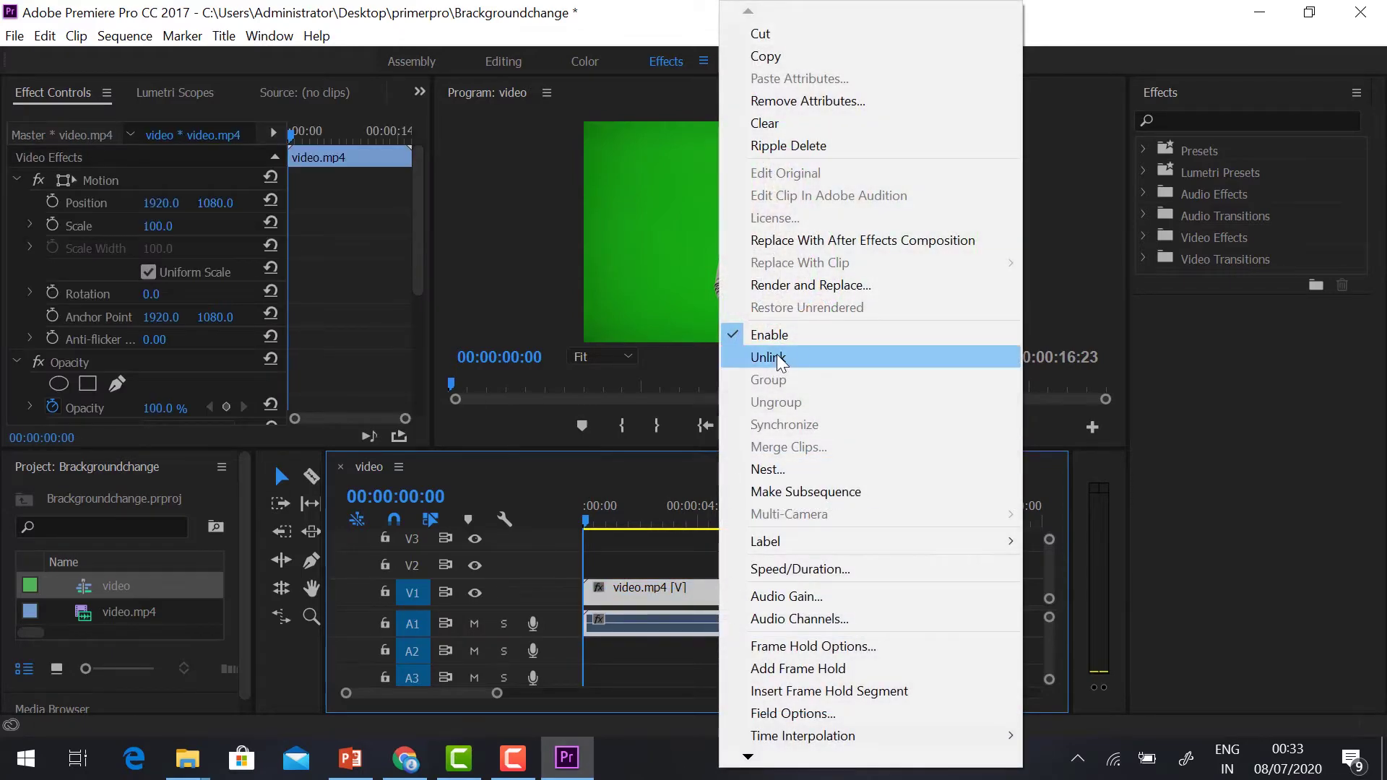
{"action": "left_click", "coordinate": [780, 359]}
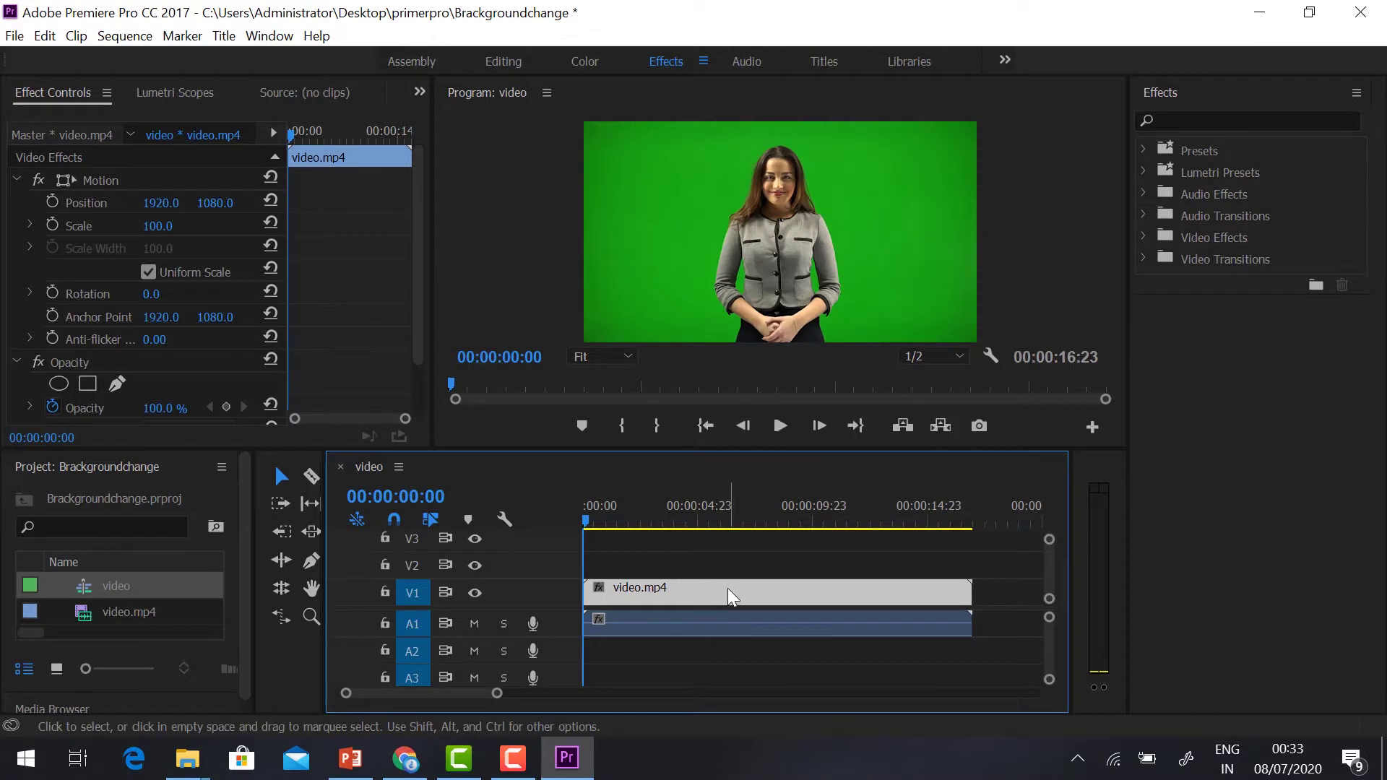
{"action": "left_click", "coordinate": [701, 627]}
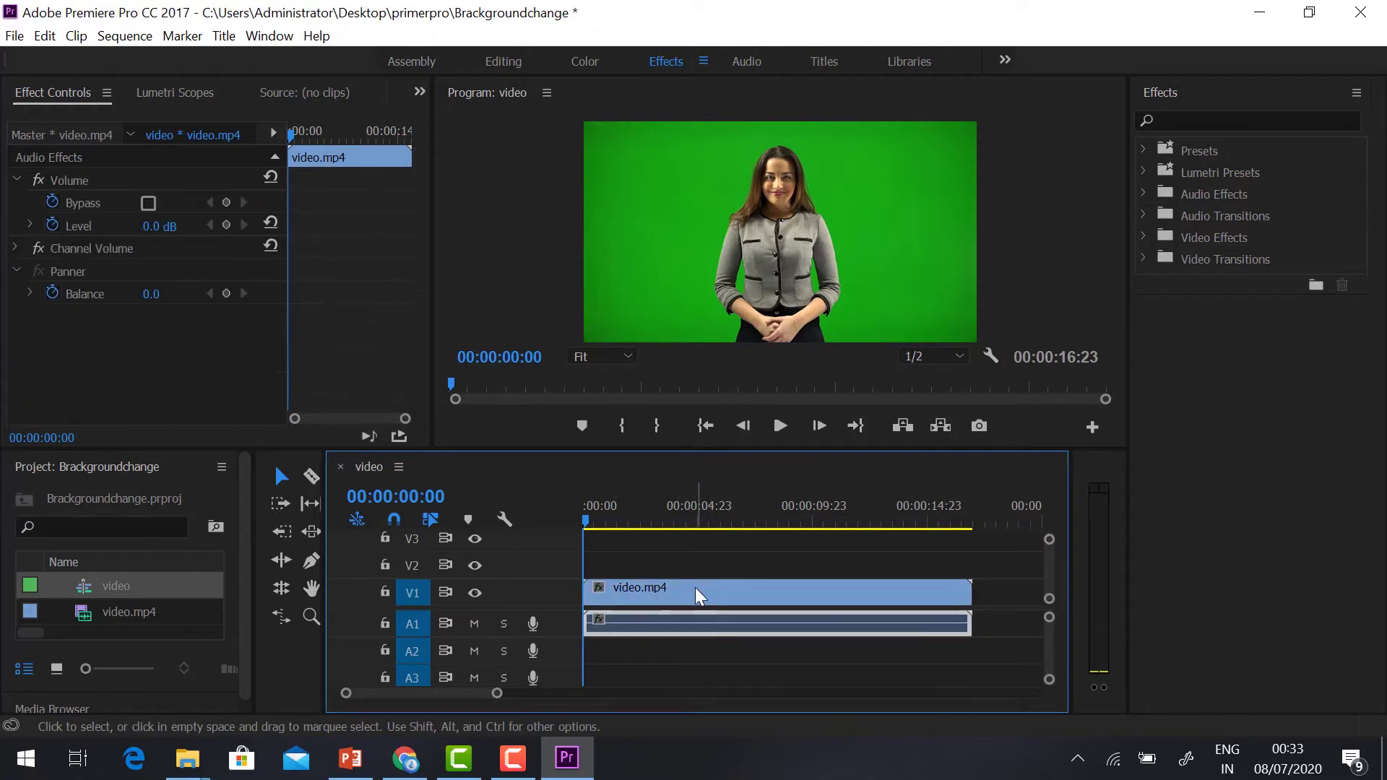
{"action": "left_click", "coordinate": [690, 606]}
{"action": "left_click", "coordinate": [679, 629]}
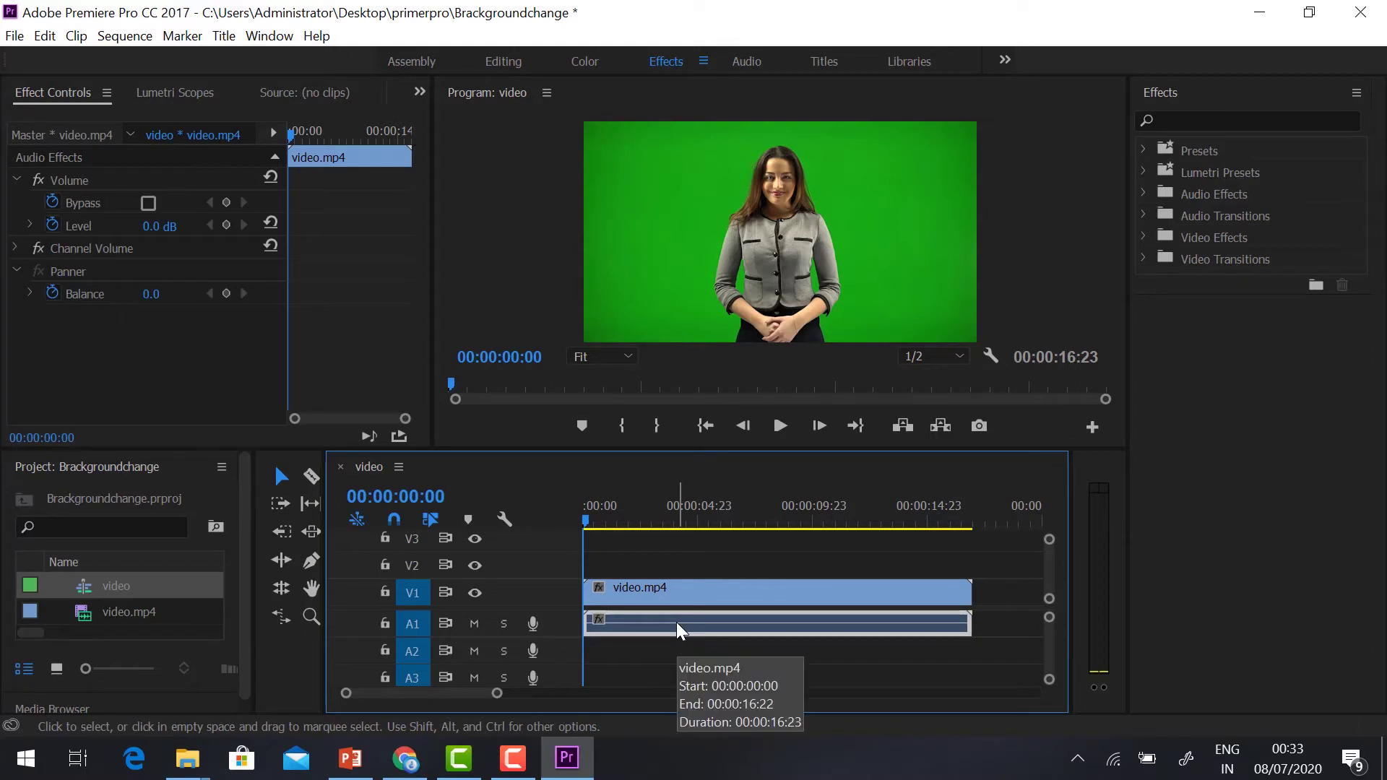
{"action": "key", "text": "Delete"}
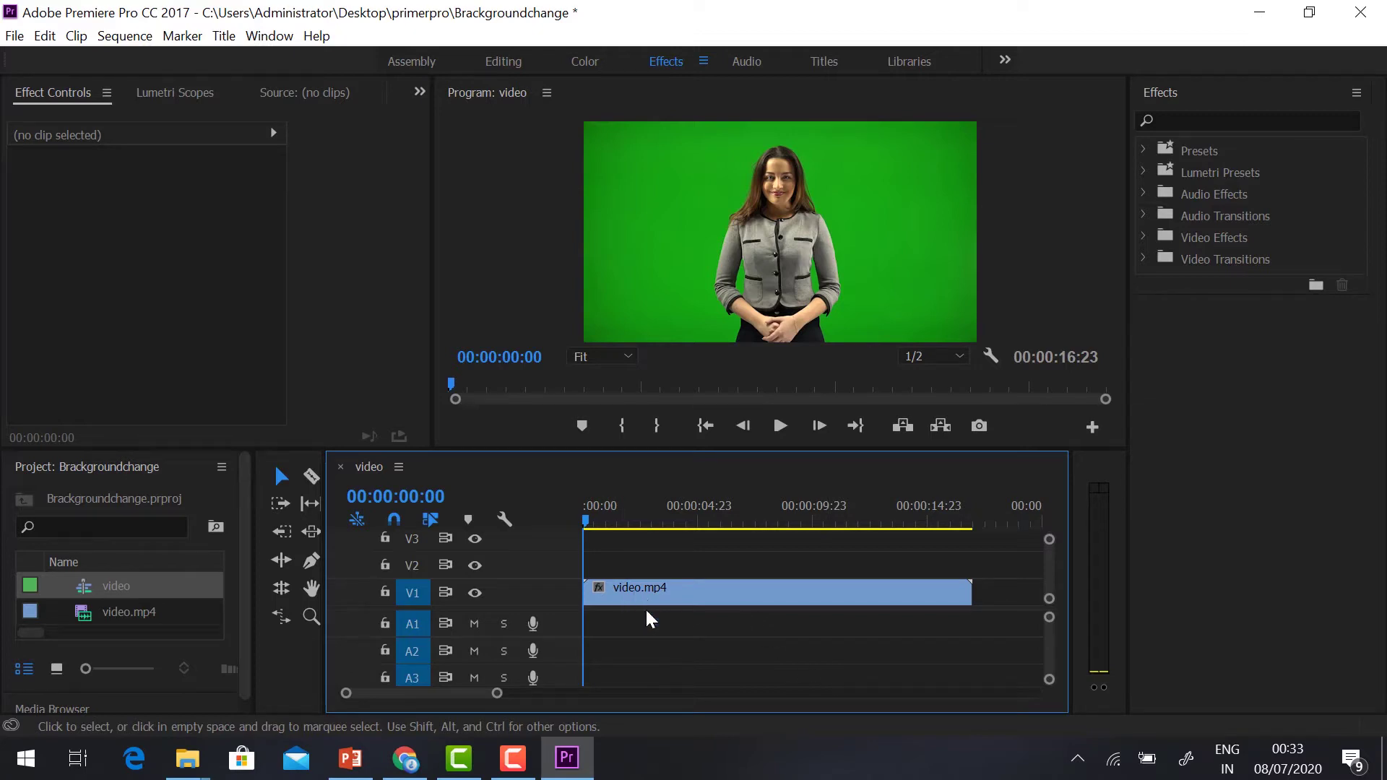
Scrub through the video.mp4 clip on track V1 to review the green-screen footage.
{"action": "left_click", "coordinate": [628, 591]}
{"action": "left_click", "coordinate": [763, 508]}
{"action": "left_click", "coordinate": [716, 521]}
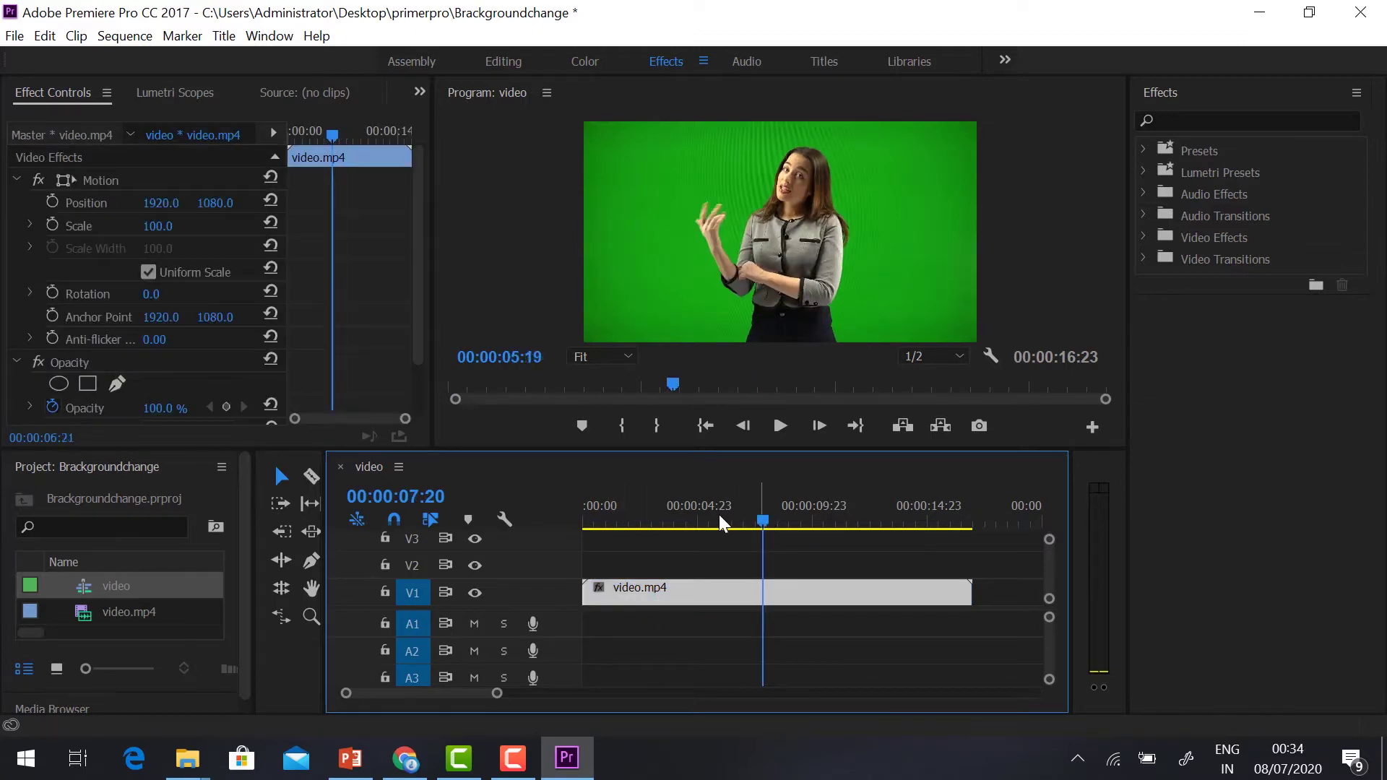
Split the video.mp4 clip on track V1 with the Razor tool at 00:00:05:18 and at 00:00:07:15.
{"action": "mouse_move", "coordinate": [715, 521]}
{"action": "left_mouse_down"}
{"action": "mouse_move", "coordinate": [759, 527]}
{"action": "mouse_move", "coordinate": [715, 522]}
{"action": "left_mouse_up"}
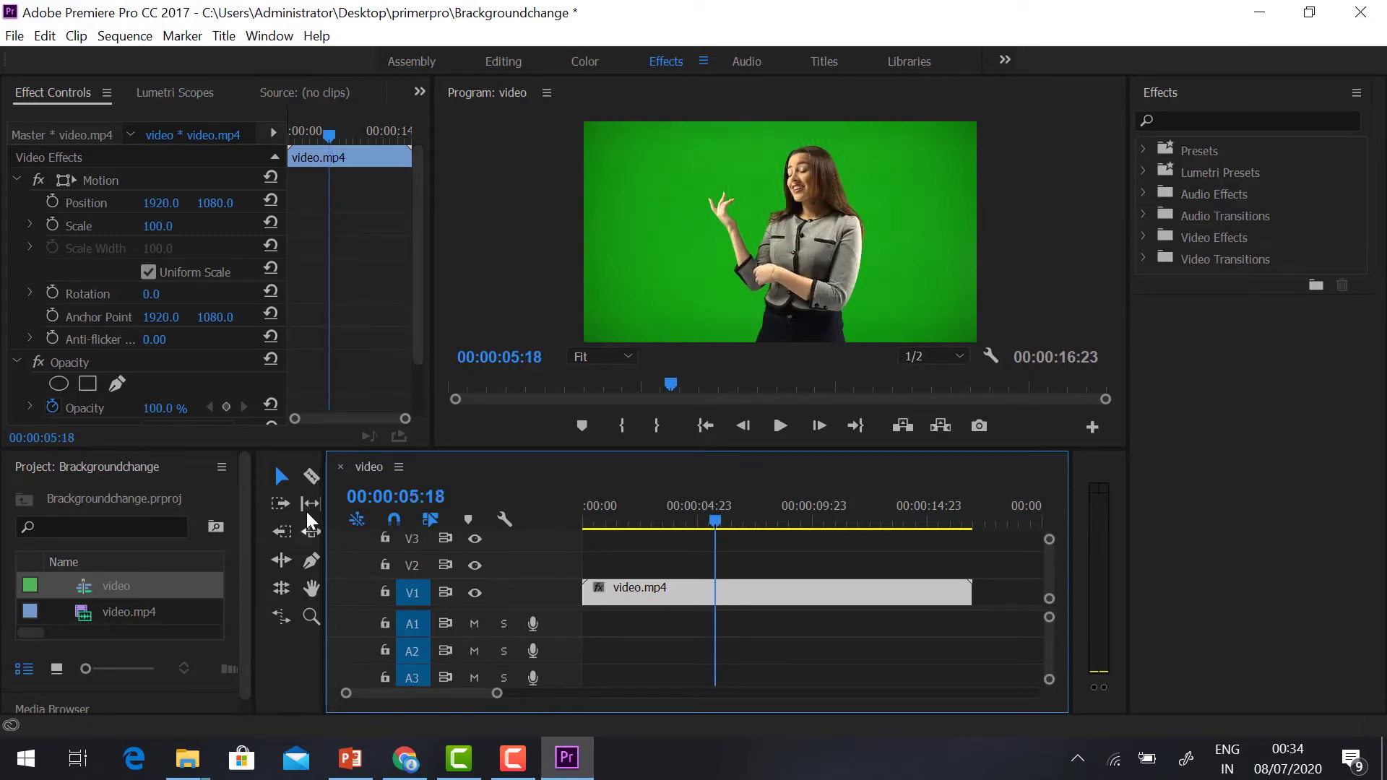
{"action": "left_click", "coordinate": [281, 476]}
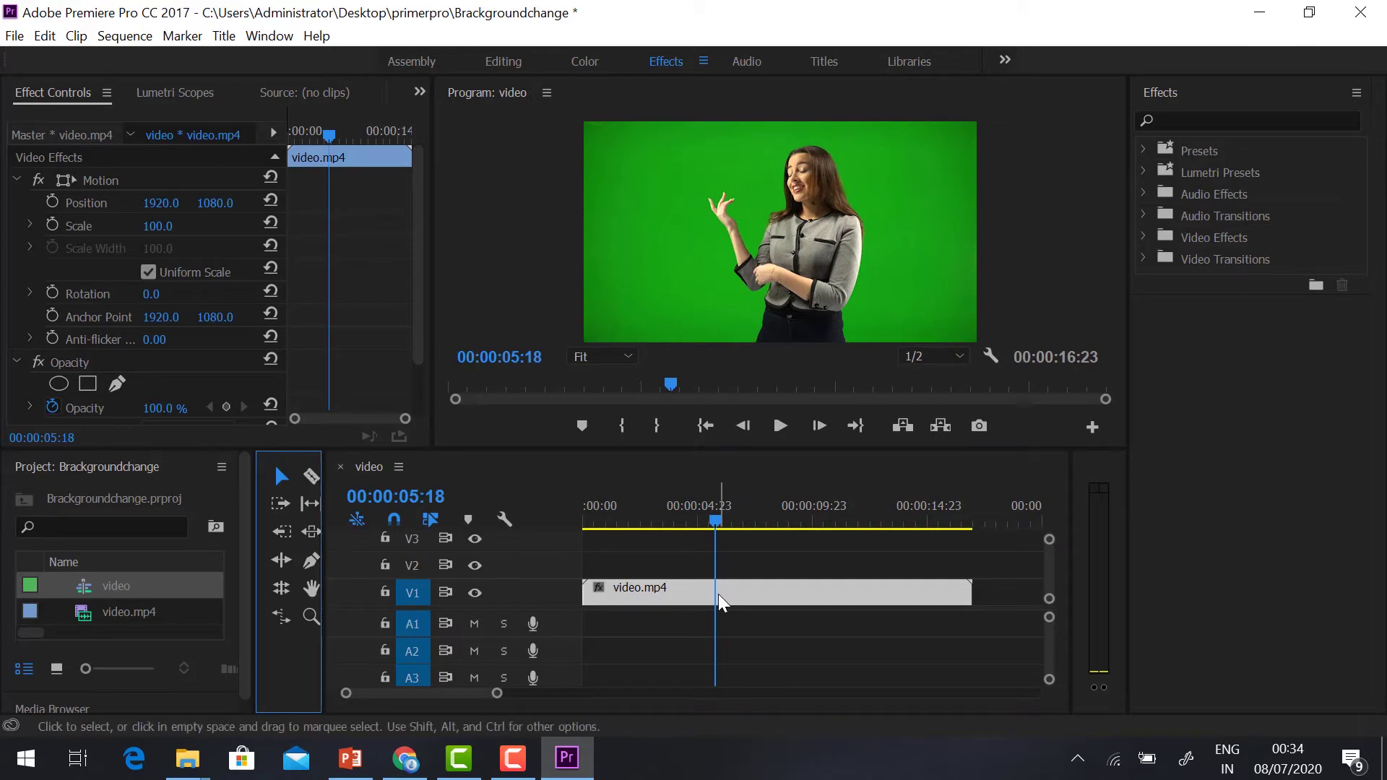
{"action": "left_click", "coordinate": [312, 476]}
{"action": "left_click", "coordinate": [717, 598]}
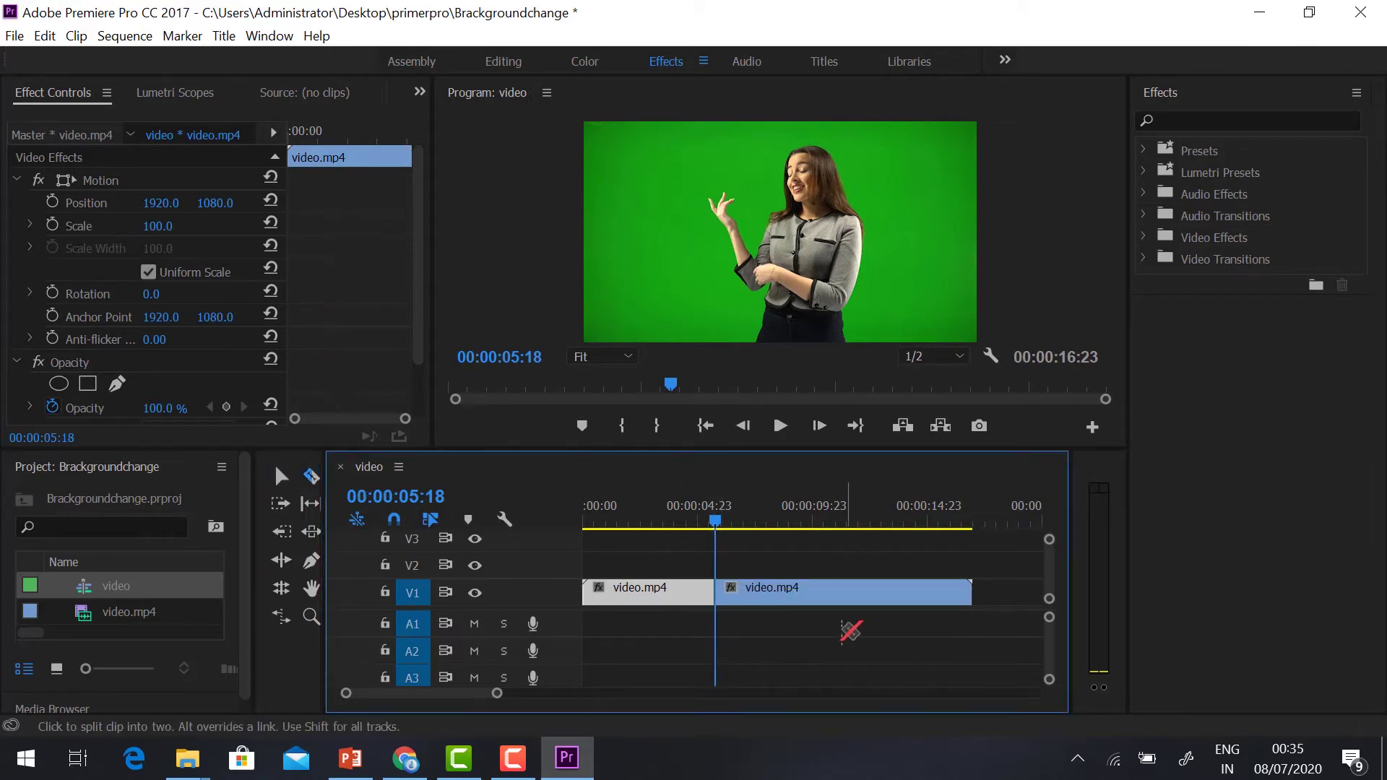
{"action": "left_click_drag", "start_coordinate": [718, 518], "coordinate": [760, 526]}
{"action": "left_click", "coordinate": [760, 592]}
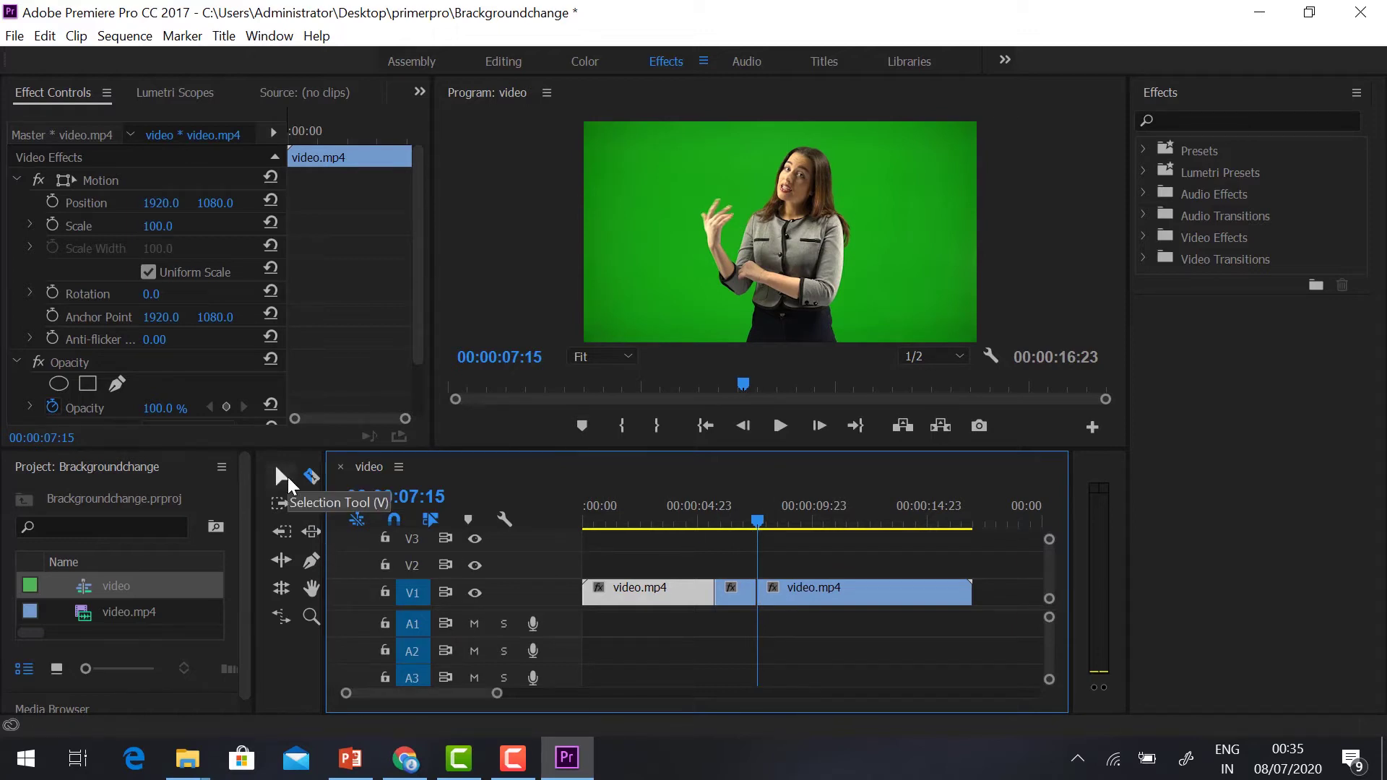
Ripple delete the short middle segment of video.mp4 between the two cuts on track V1.
{"action": "left_click", "coordinate": [282, 477]}
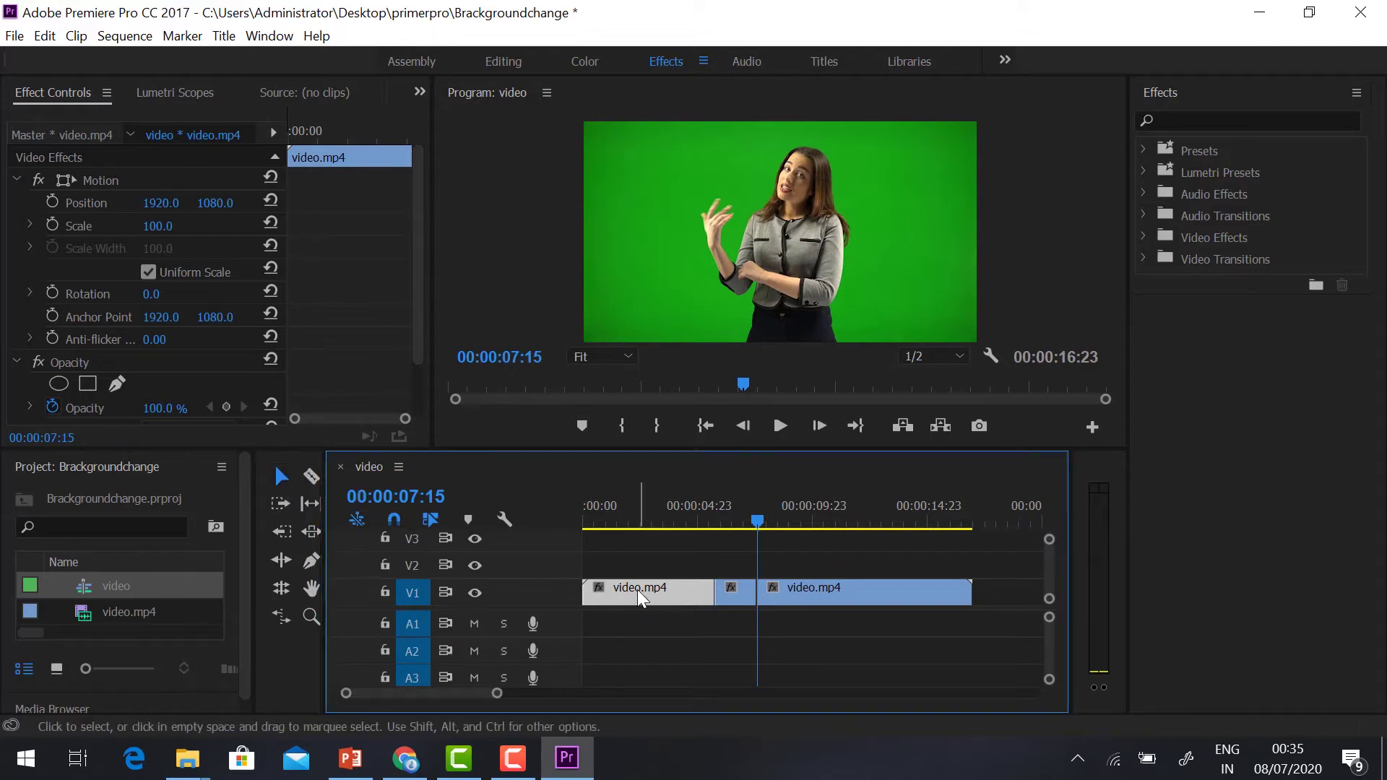
{"action": "left_click", "coordinate": [737, 599]}
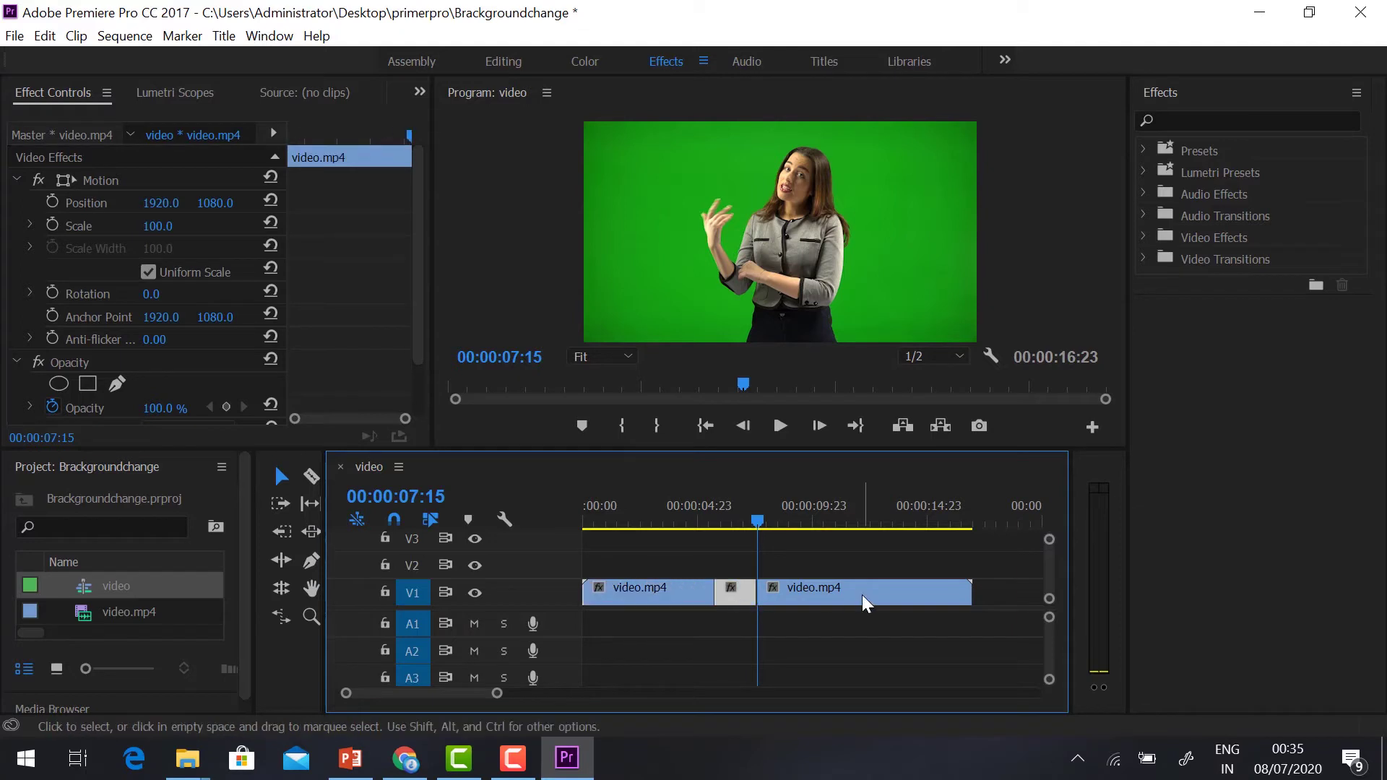
{"action": "left_click", "coordinate": [861, 596]}
{"action": "left_click", "coordinate": [654, 592]}
{"action": "left_click", "coordinate": [734, 588]}
{"action": "left_click", "coordinate": [838, 594]}
{"action": "left_click", "coordinate": [741, 593]}
{"action": "mouse_move", "coordinate": [742, 600]}
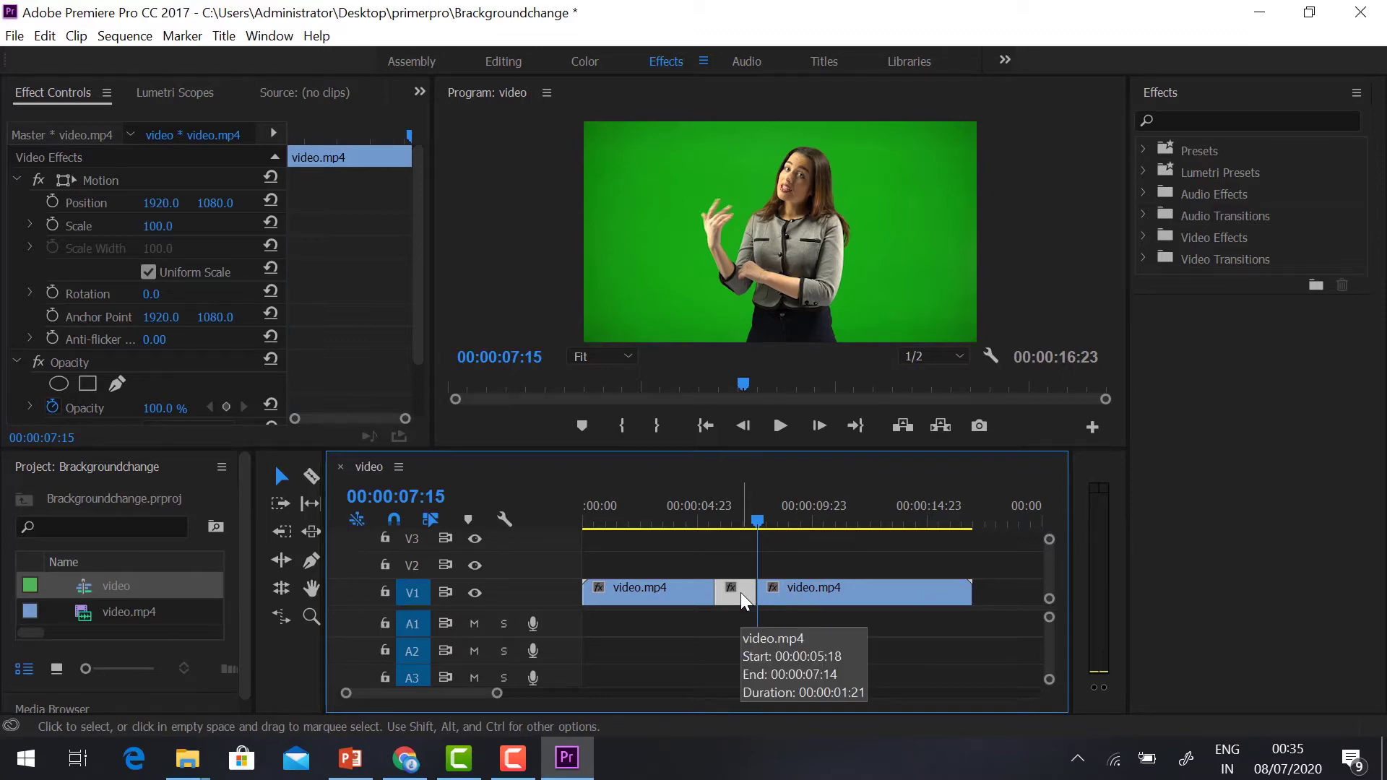
{"action": "right_click", "coordinate": [742, 601]}
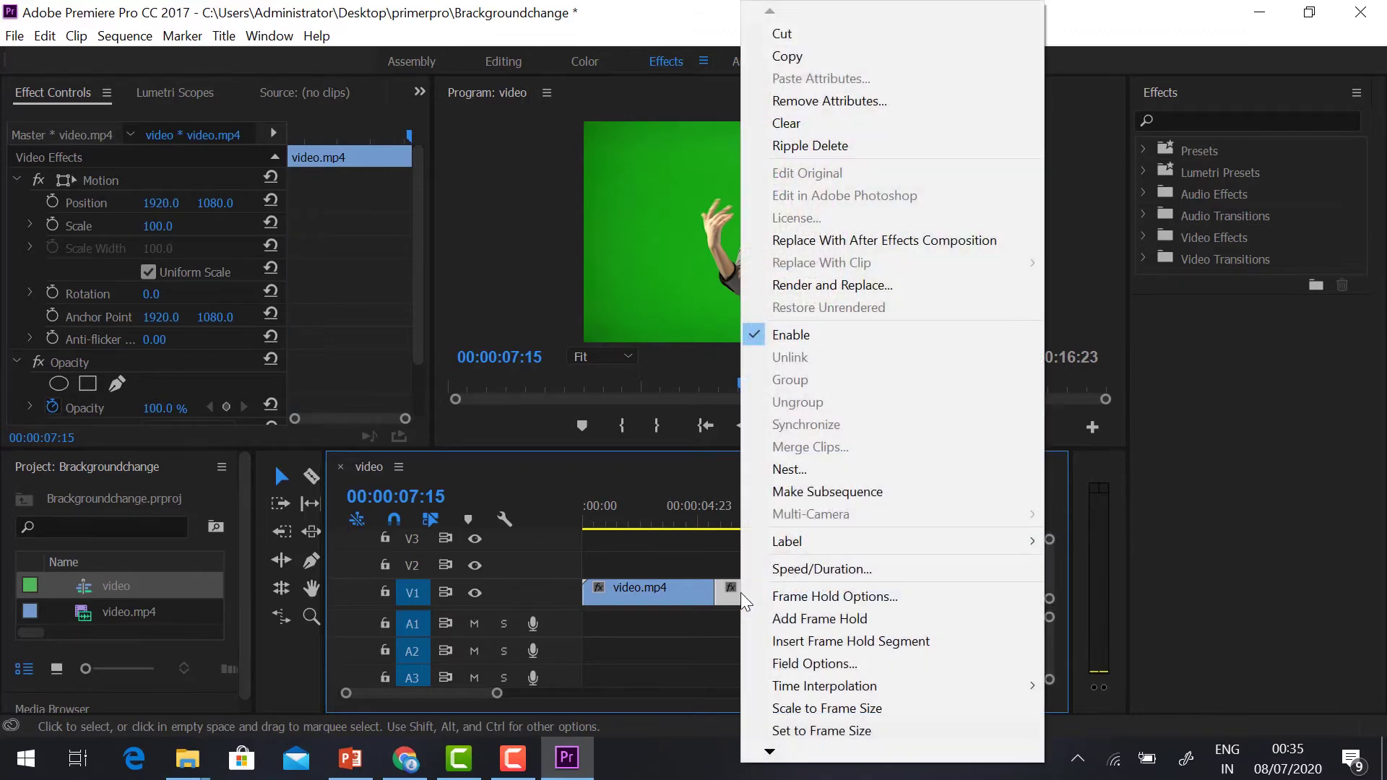
{"action": "left_click", "coordinate": [800, 145]}
Play back the sequence from just before the join between the two remaining video.mp4 segments.
{"action": "left_click_drag", "start_coordinate": [714, 518], "coordinate": [698, 517]}
{"action": "key", "text": "space"}
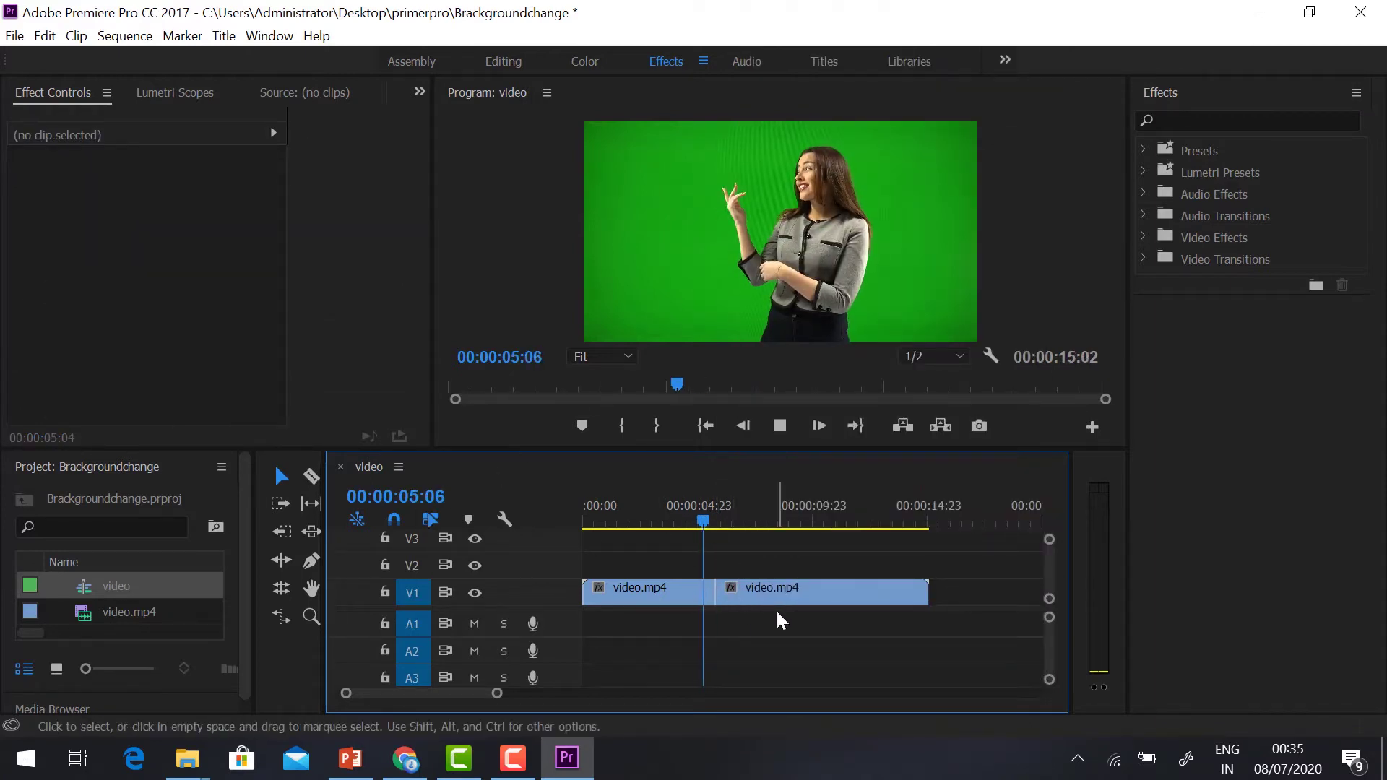
{"action": "key", "text": "space"}
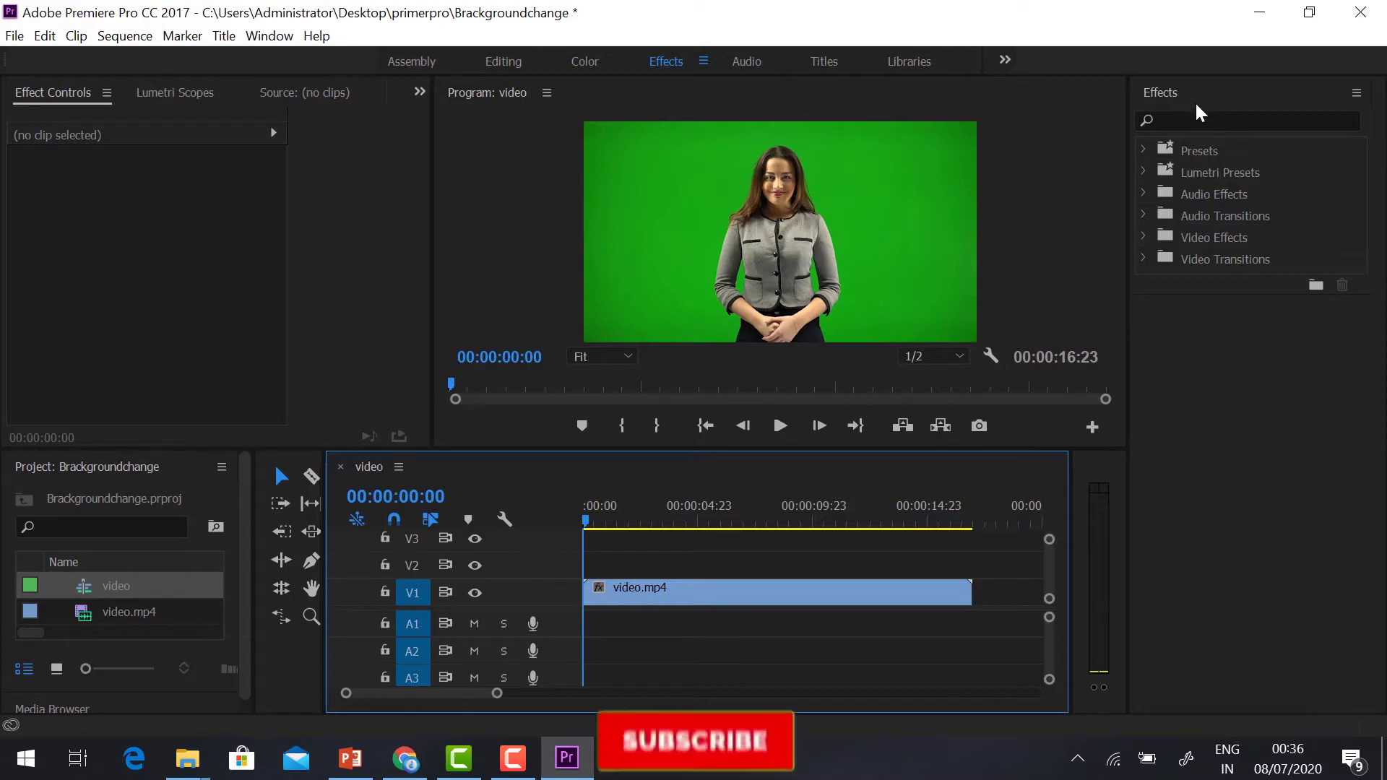
Search the effects for "ultra key" and apply the Ultra Key effect to the video.mp4 clip on track V1.
{"action": "left_click", "coordinate": [1186, 120]}
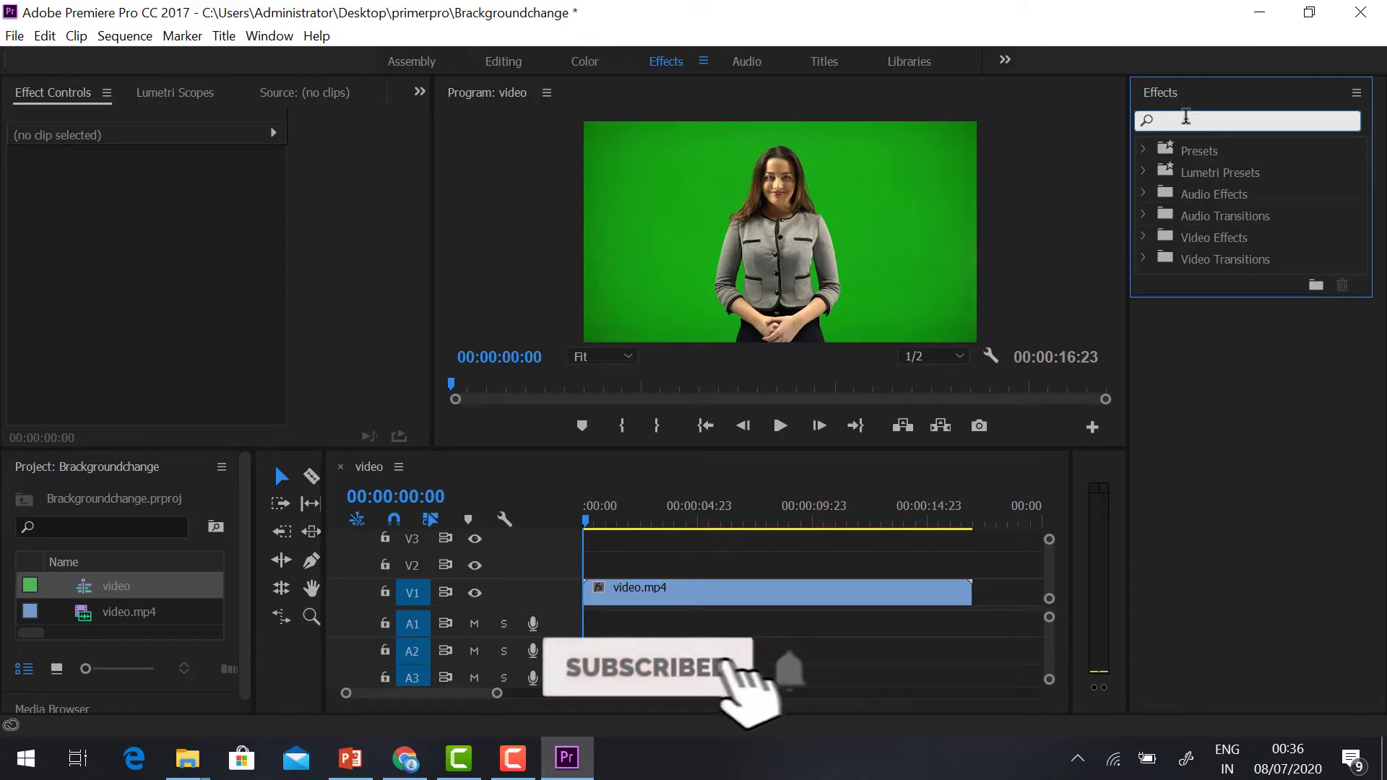
{"action": "type", "text": "ult"}
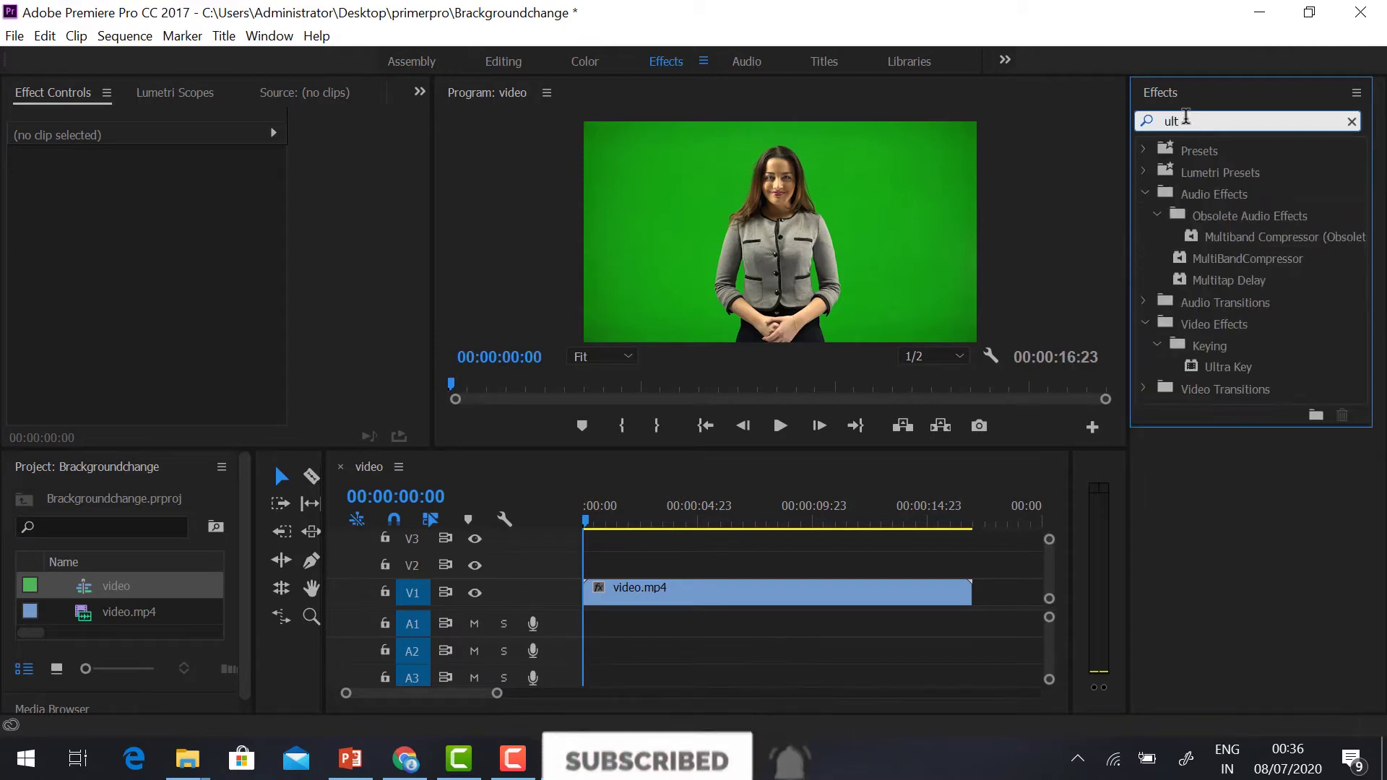
{"action": "type", "text": "ra key"}
{"action": "left_click_drag", "start_coordinate": [1237, 283], "coordinate": [679, 589]}
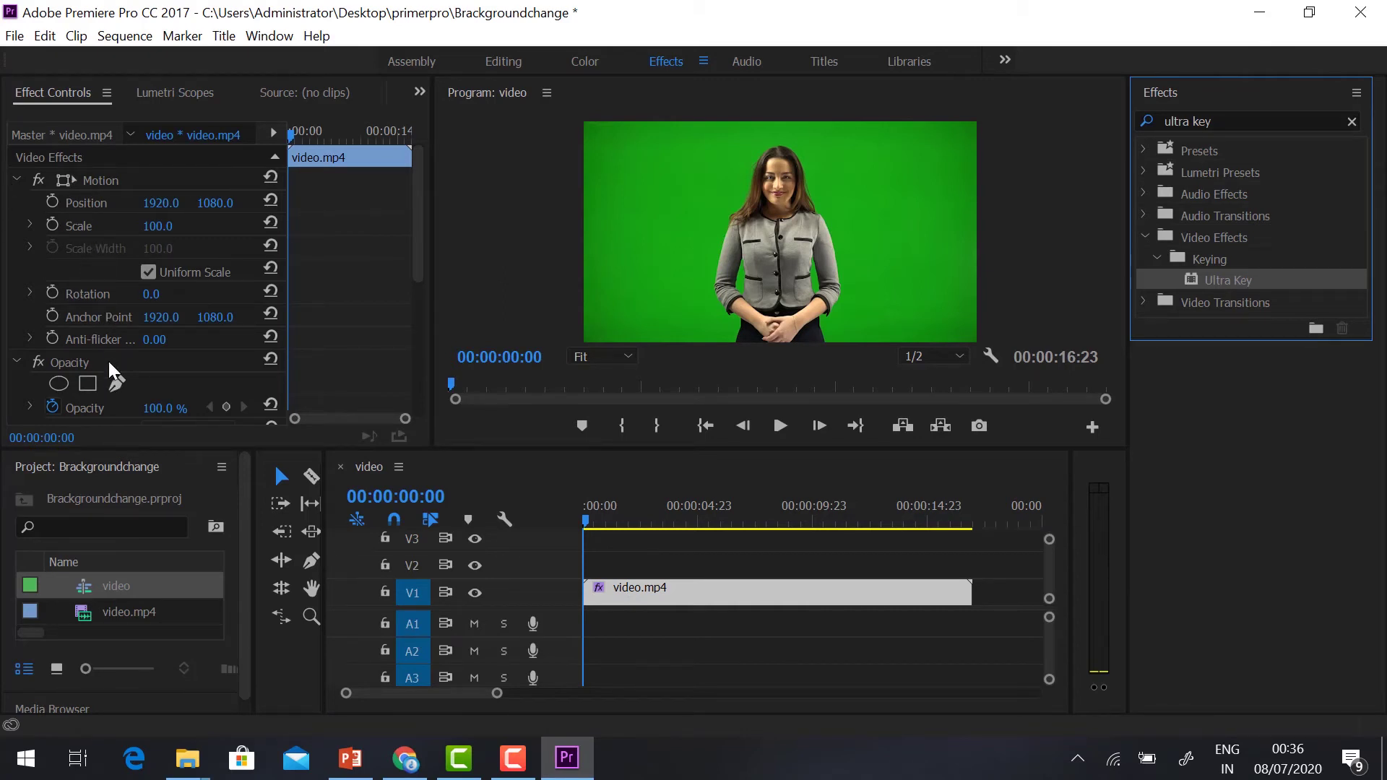
Set the Ultra Key's key color by sampling the green backdrop beside the presenter.
{"action": "scroll", "coordinate": [127, 244], "scroll_direction": "down", "scroll_amount": 5}
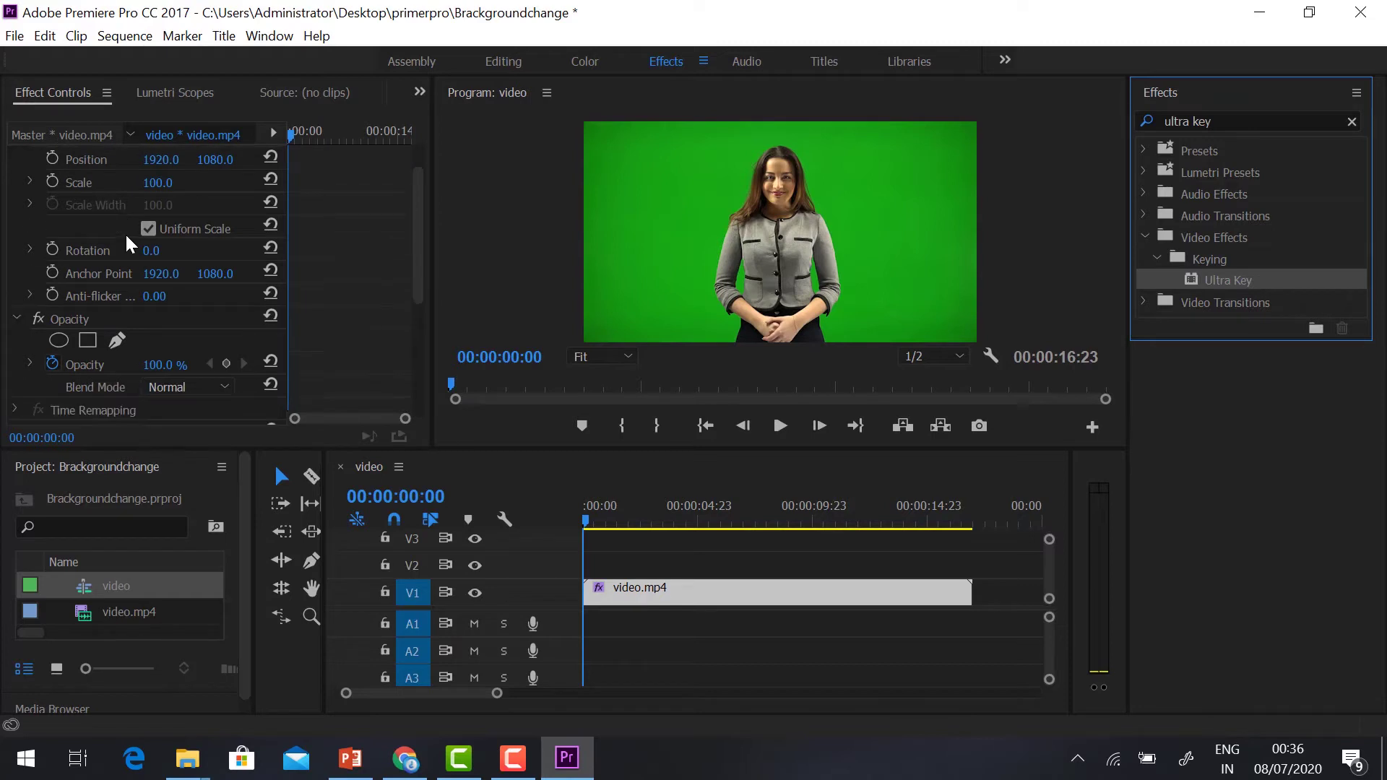
{"action": "scroll", "coordinate": [125, 233], "scroll_direction": "down", "scroll_amount": 4}
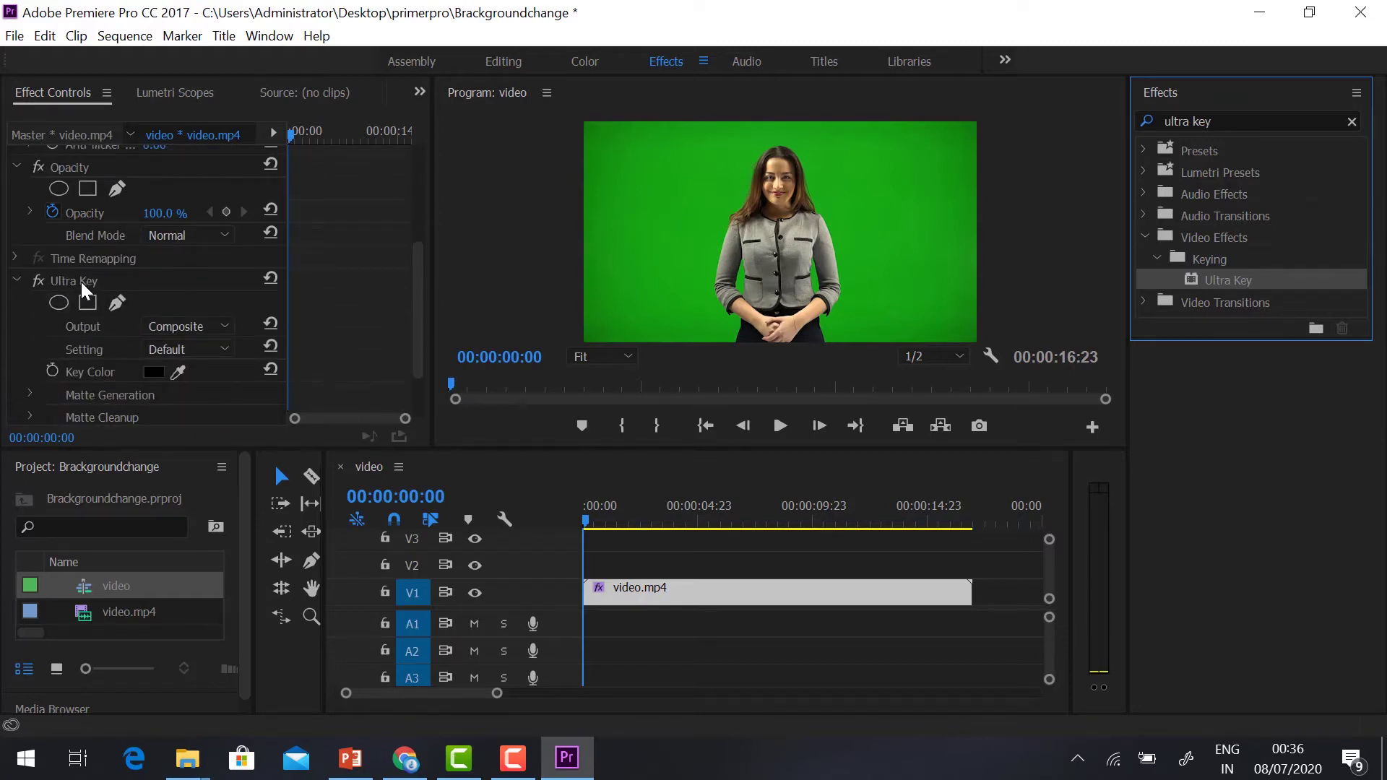
{"action": "scroll", "coordinate": [81, 281], "scroll_direction": "down", "scroll_amount": 1}
{"action": "left_click", "coordinate": [178, 350]}
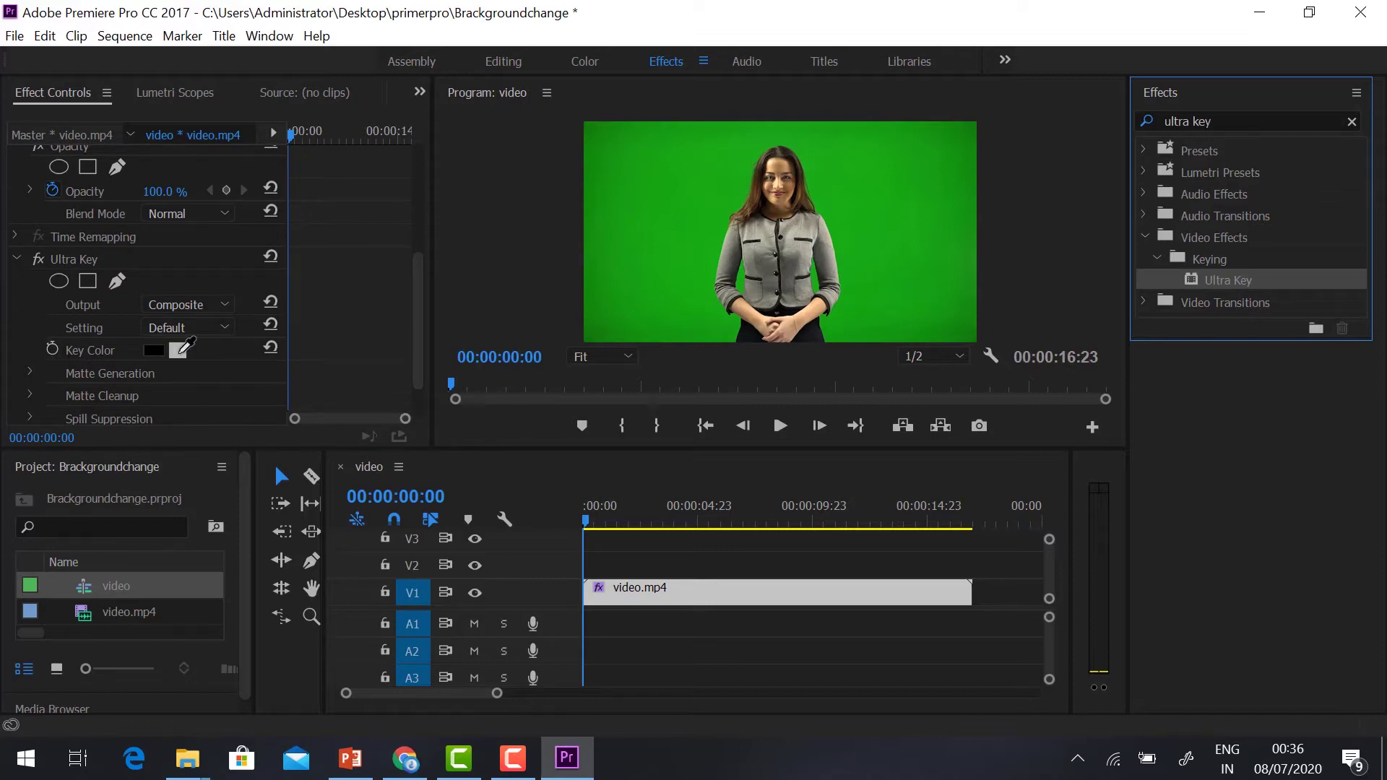
{"action": "left_click", "coordinate": [660, 192]}
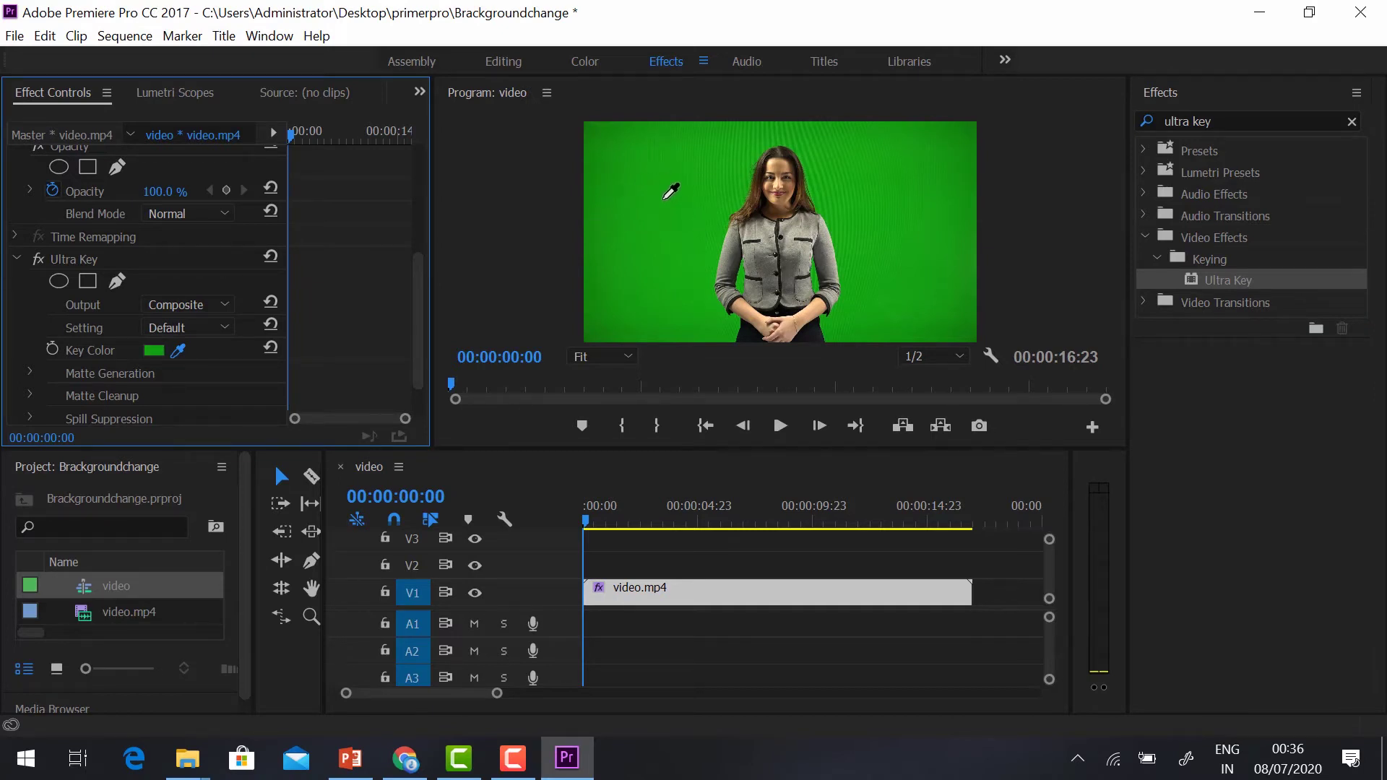
{"action": "left_click", "coordinate": [671, 191]}
{"action": "scroll", "coordinate": [179, 318], "scroll_direction": "down", "scroll_amount": 2}
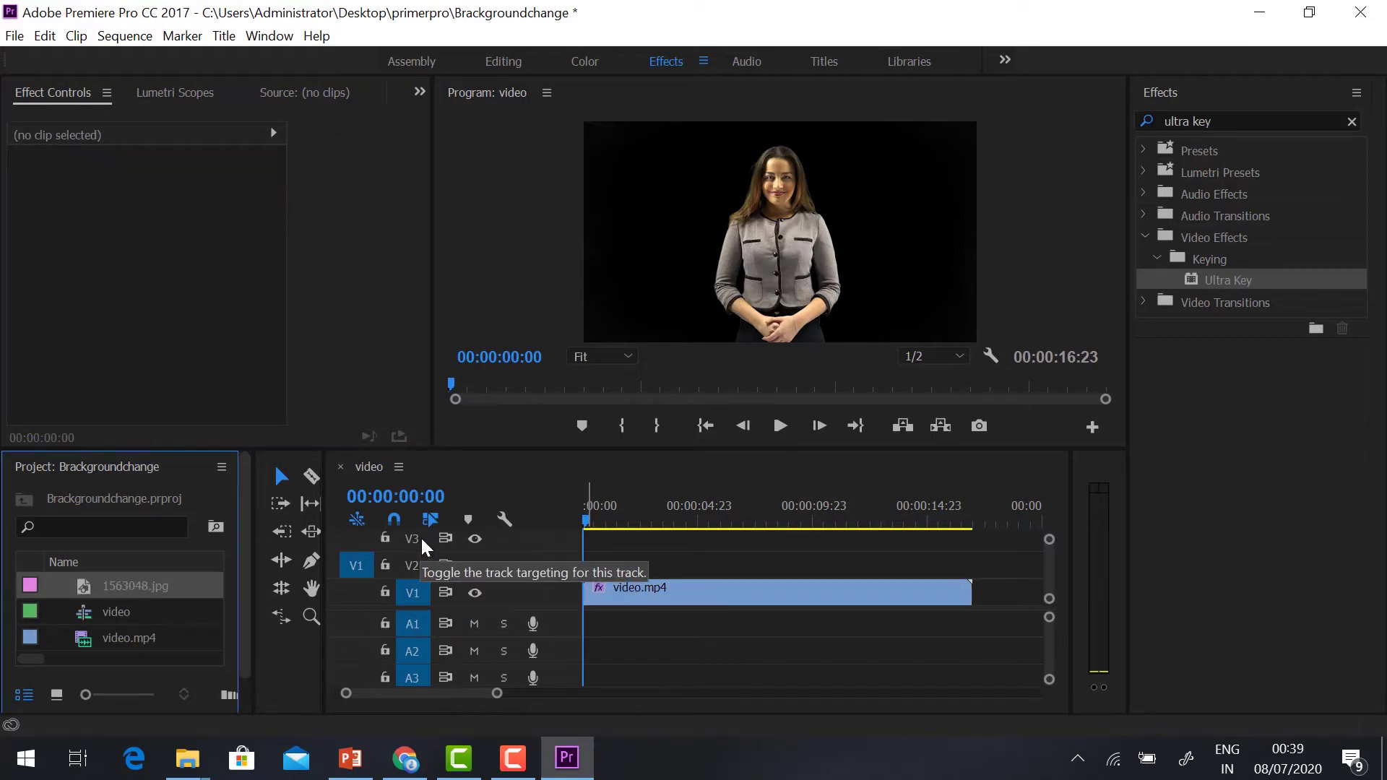
Move the keyed video.mp4 clip up to track V2, and import the beach image 1563048 from the primerpro folder.
{"action": "mouse_move", "coordinate": [631, 591]}
{"action": "left_mouse_down"}
{"action": "mouse_move", "coordinate": [660, 589]}
{"action": "mouse_move", "coordinate": [649, 578]}
{"action": "left_mouse_up"}
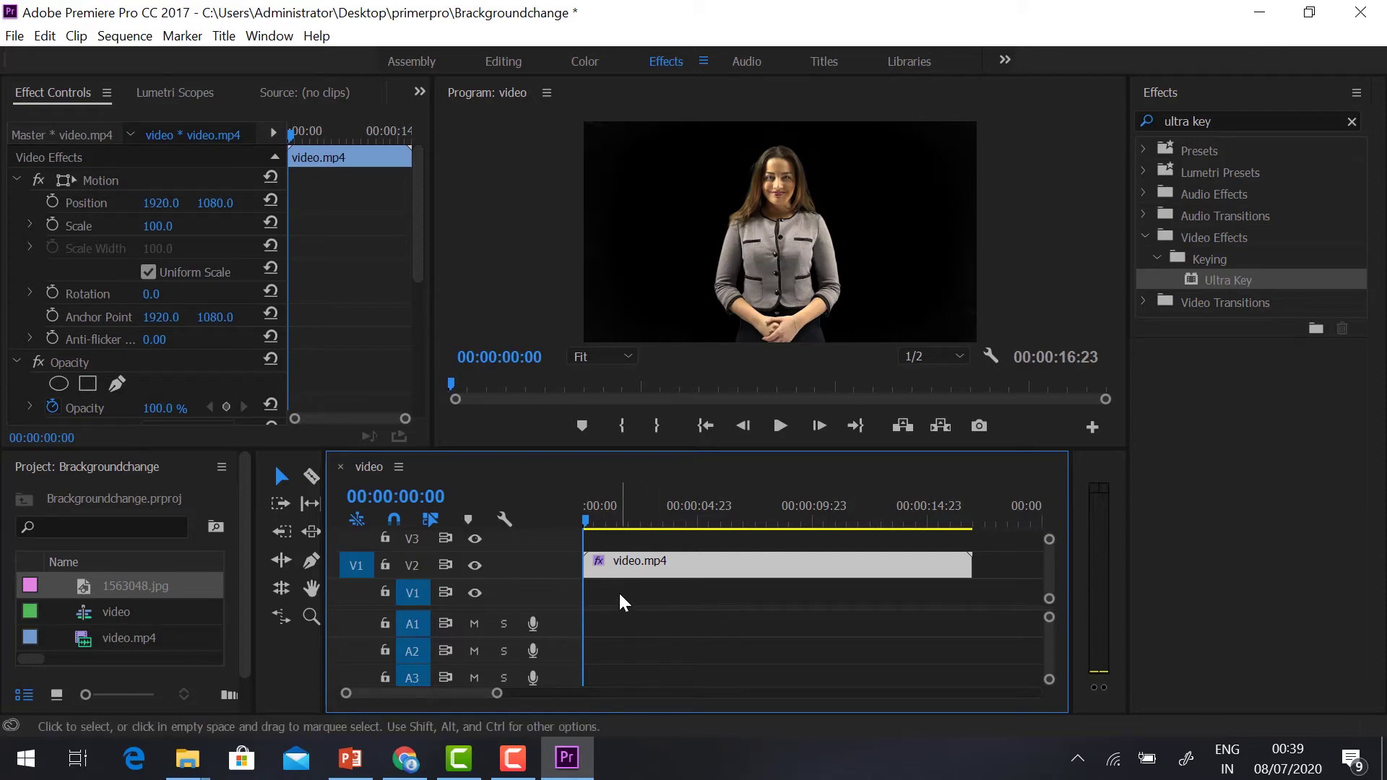
{"action": "left_click", "coordinate": [618, 591]}
{"action": "left_click", "coordinate": [15, 36]}
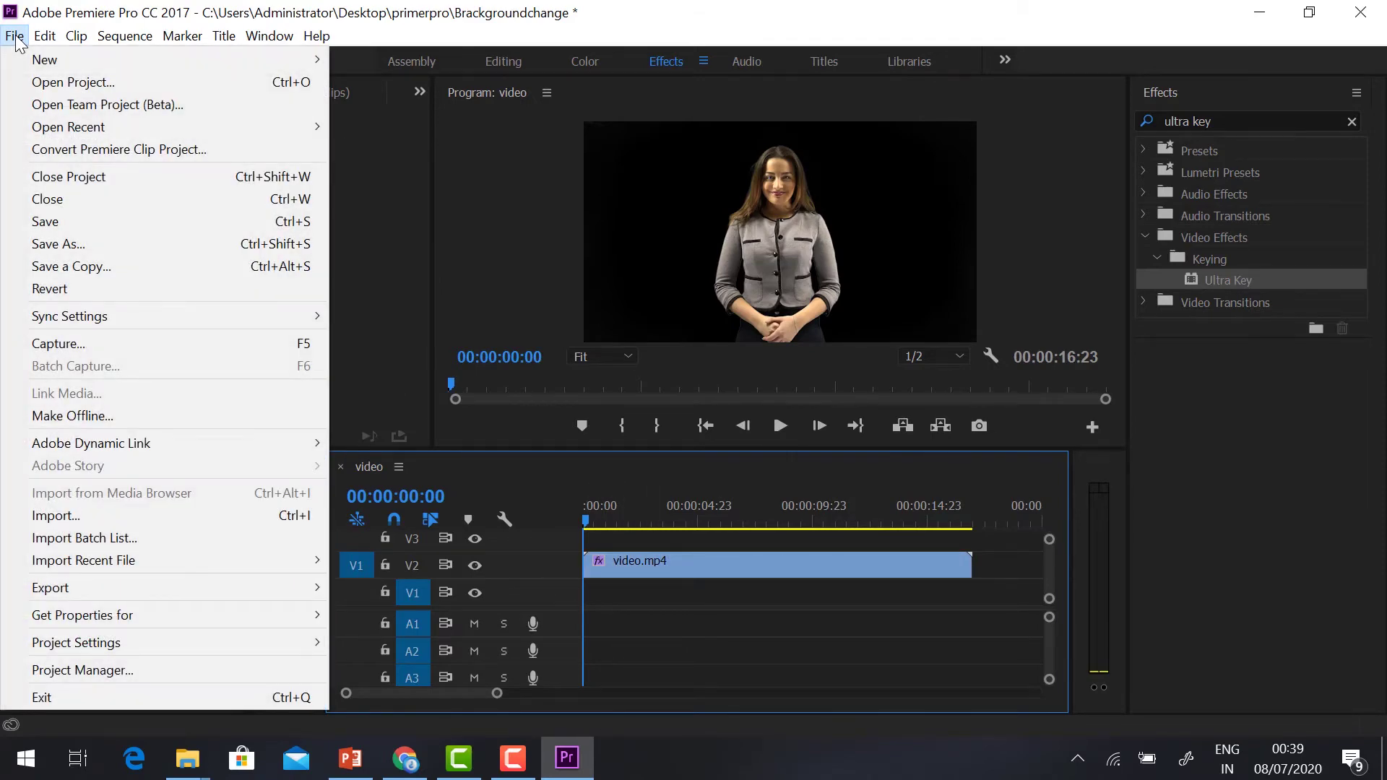
{"action": "left_click", "coordinate": [87, 518]}
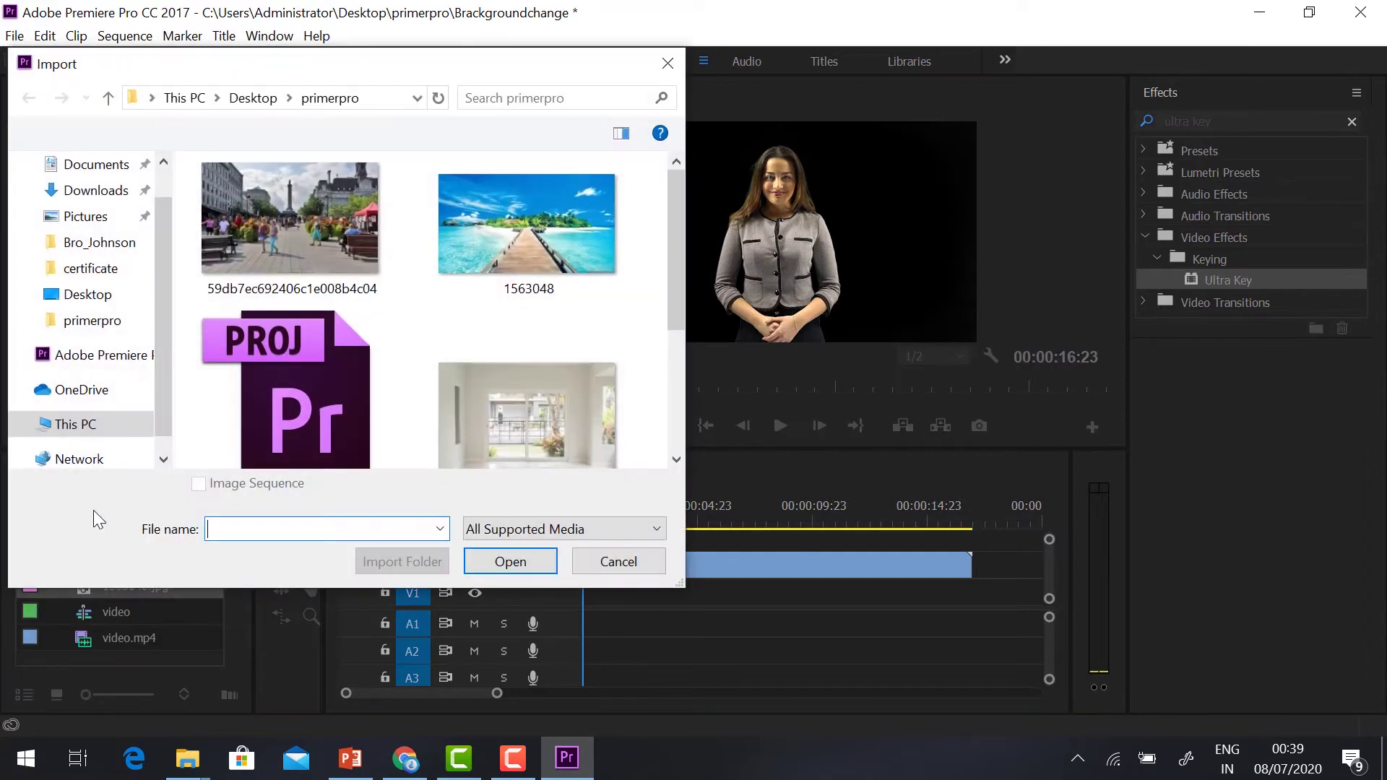
{"action": "left_click", "coordinate": [562, 206]}
{"action": "left_click", "coordinate": [506, 570]}
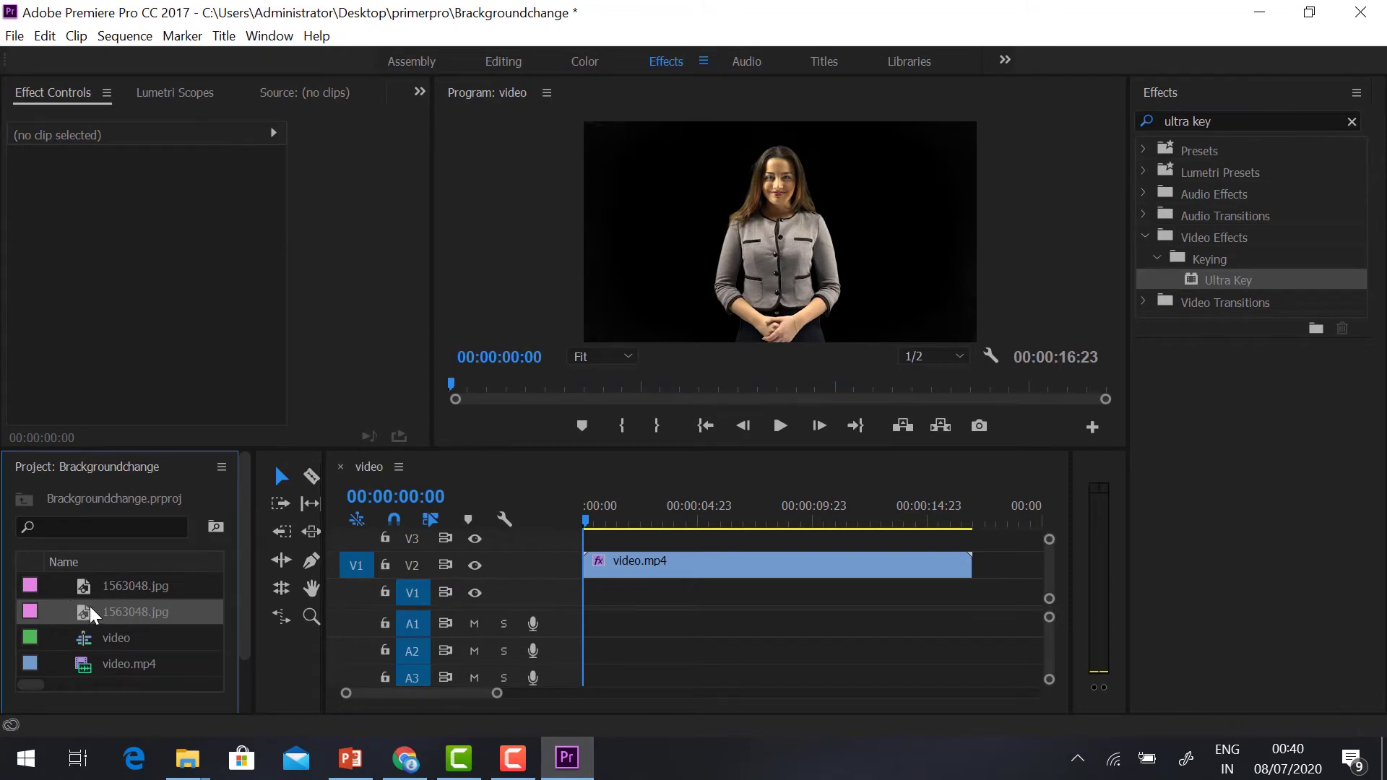
Place 1563048.jpg at the start of track V1 beneath the presenter clip, and apply Set to Frame Size to it.
{"action": "left_click_drag", "start_coordinate": [101, 617], "coordinate": [578, 604]}
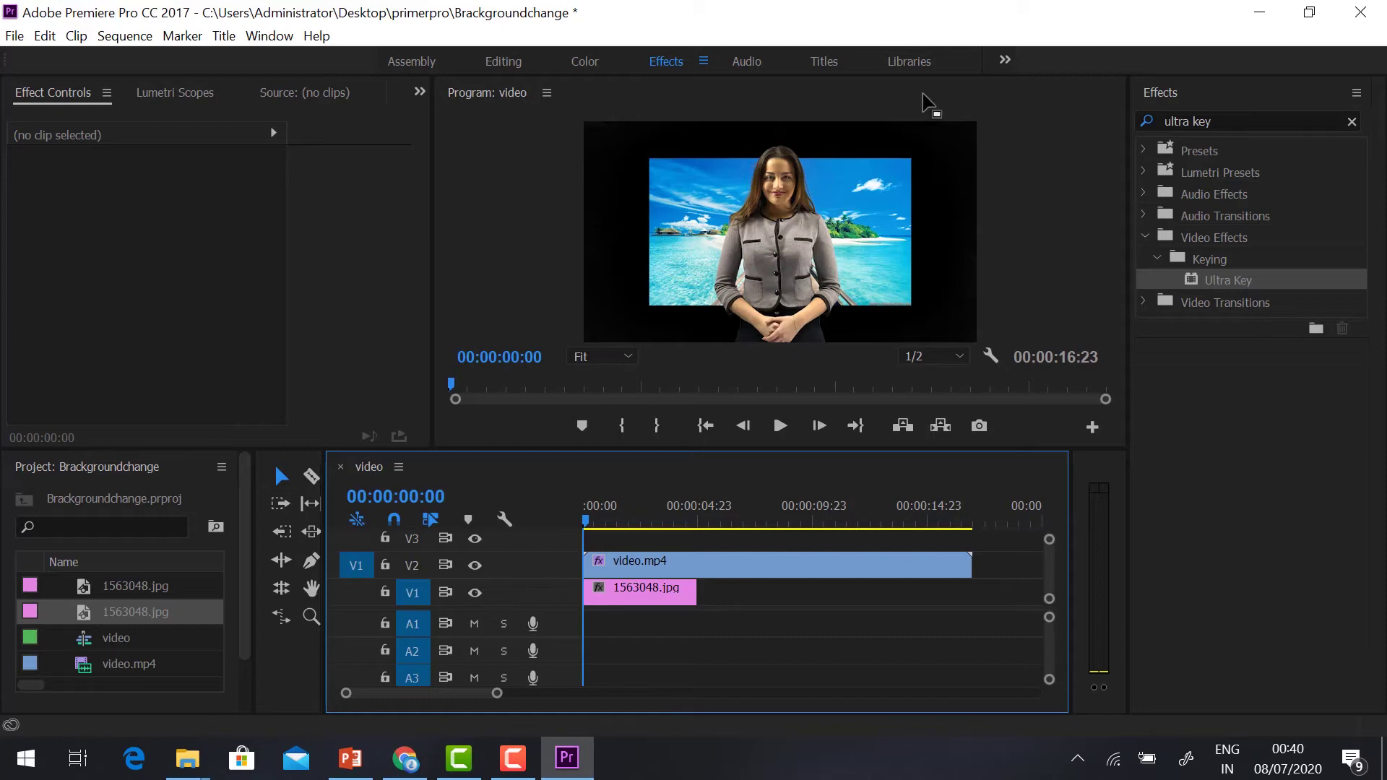
{"action": "right_click", "coordinate": [654, 591]}
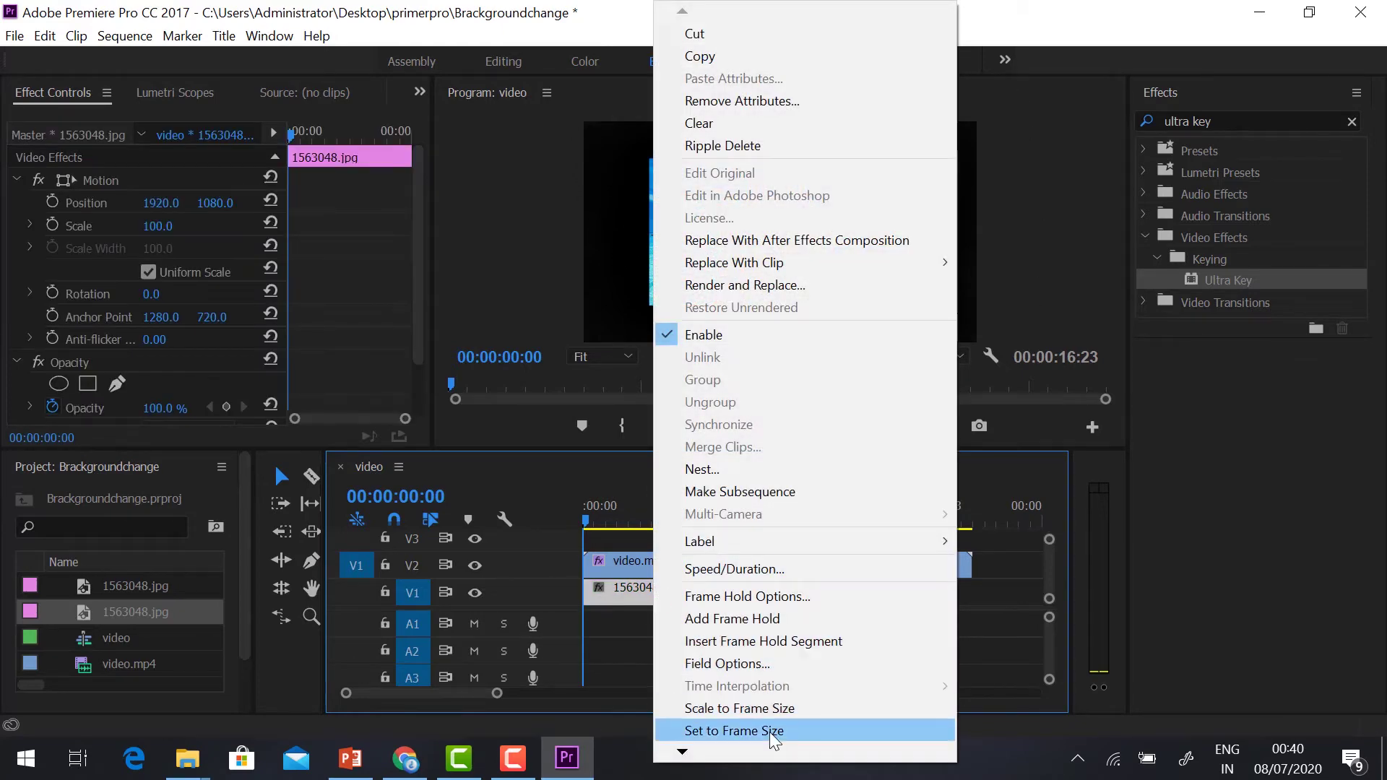
{"action": "left_click", "coordinate": [757, 734]}
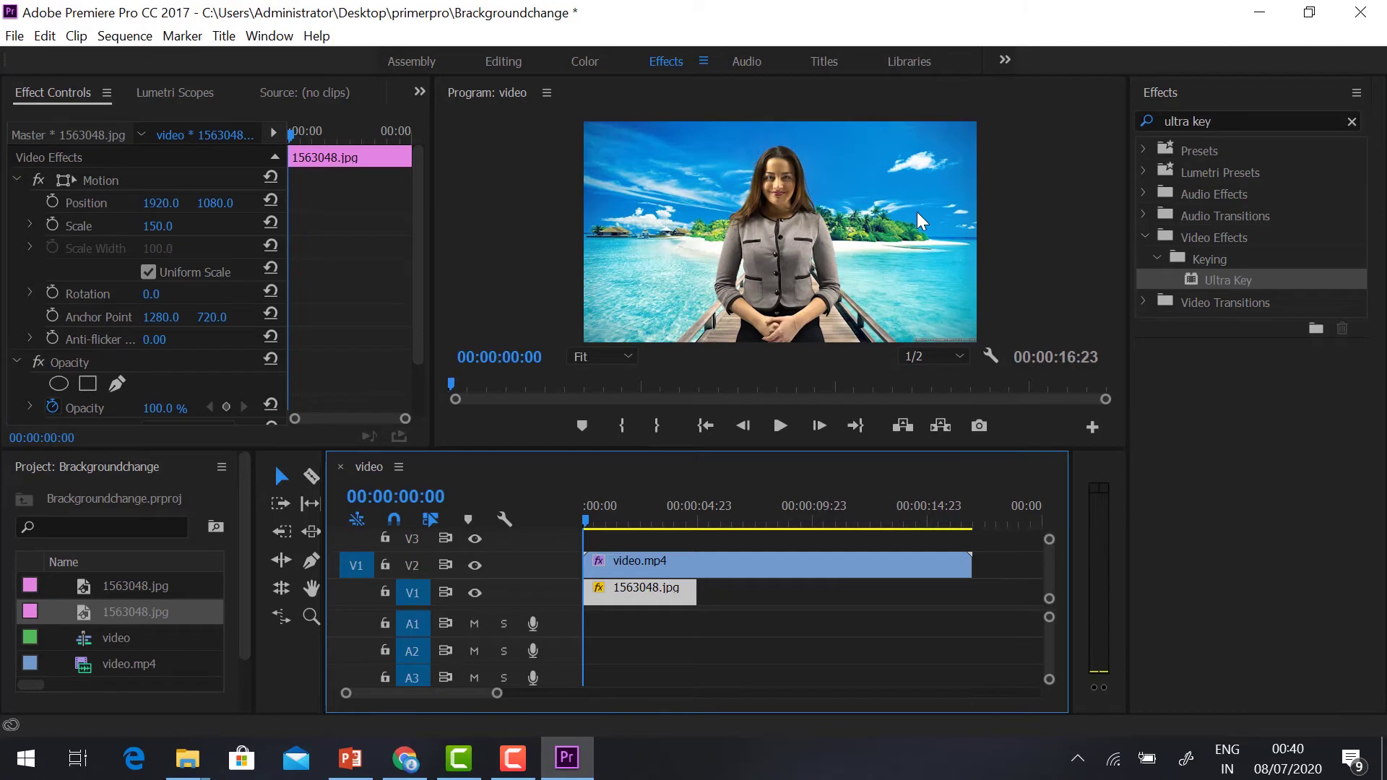
Preview the presenter over the beach background, and extend the 1563048.jpg clip on track V1 to the end of video.mp4.
{"action": "key", "text": "space"}
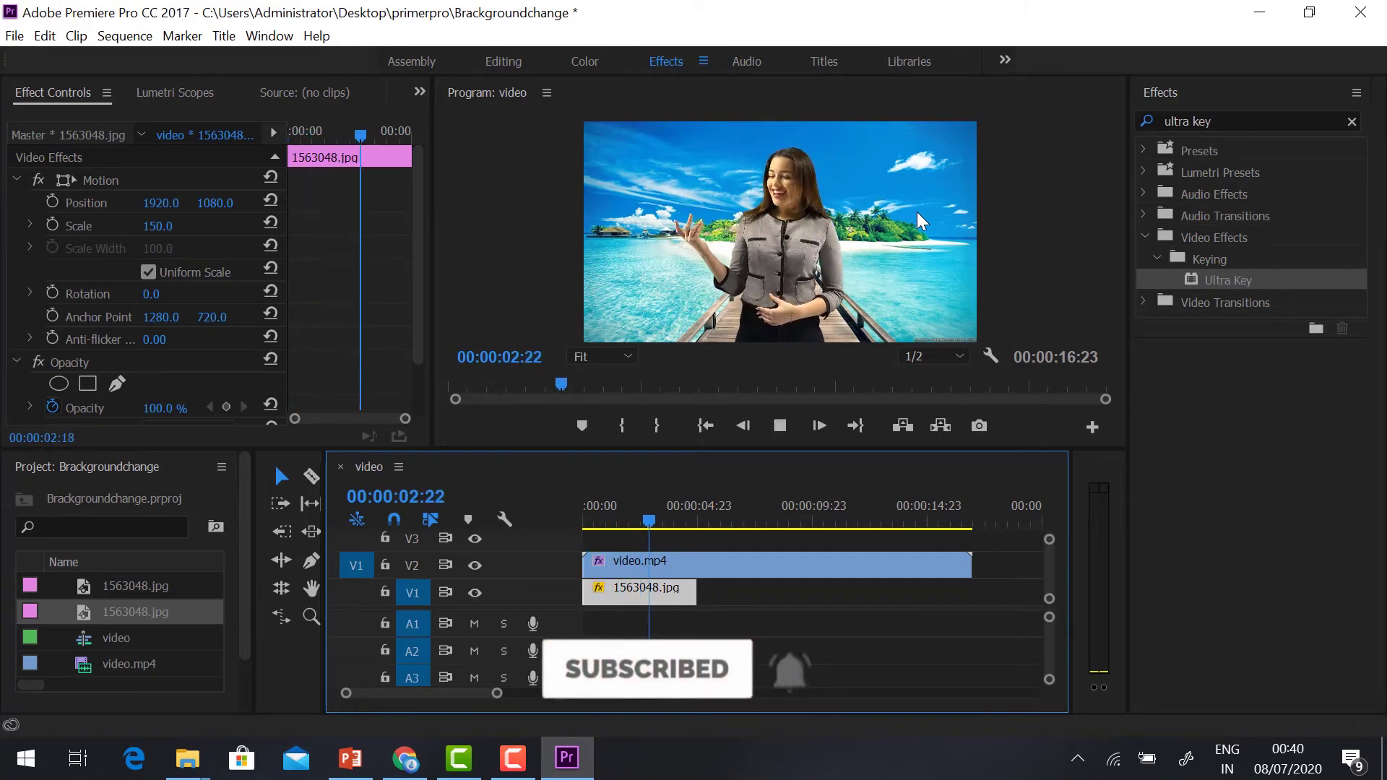
{"action": "key", "text": "space"}
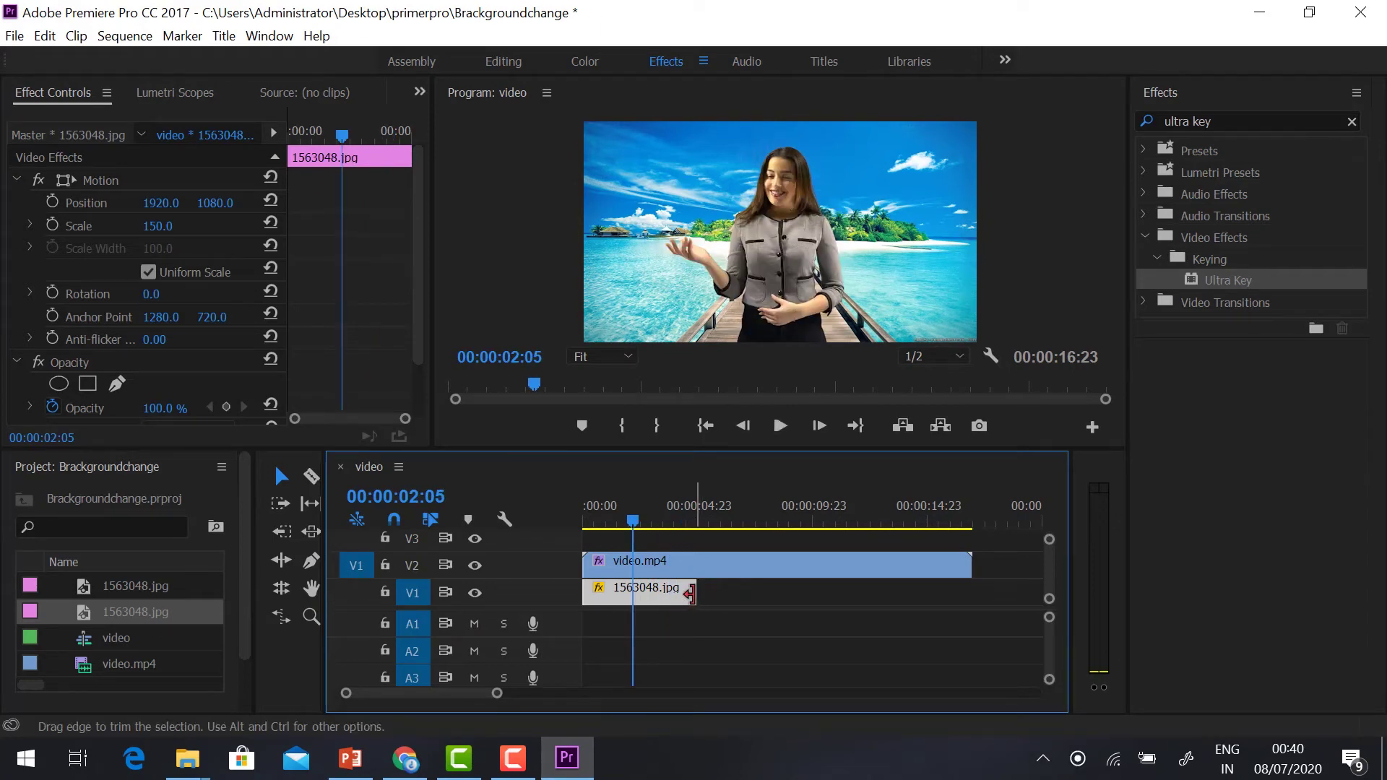
{"action": "left_click", "coordinate": [690, 593]}
{"action": "left_click_drag", "start_coordinate": [690, 593], "coordinate": [973, 586]}
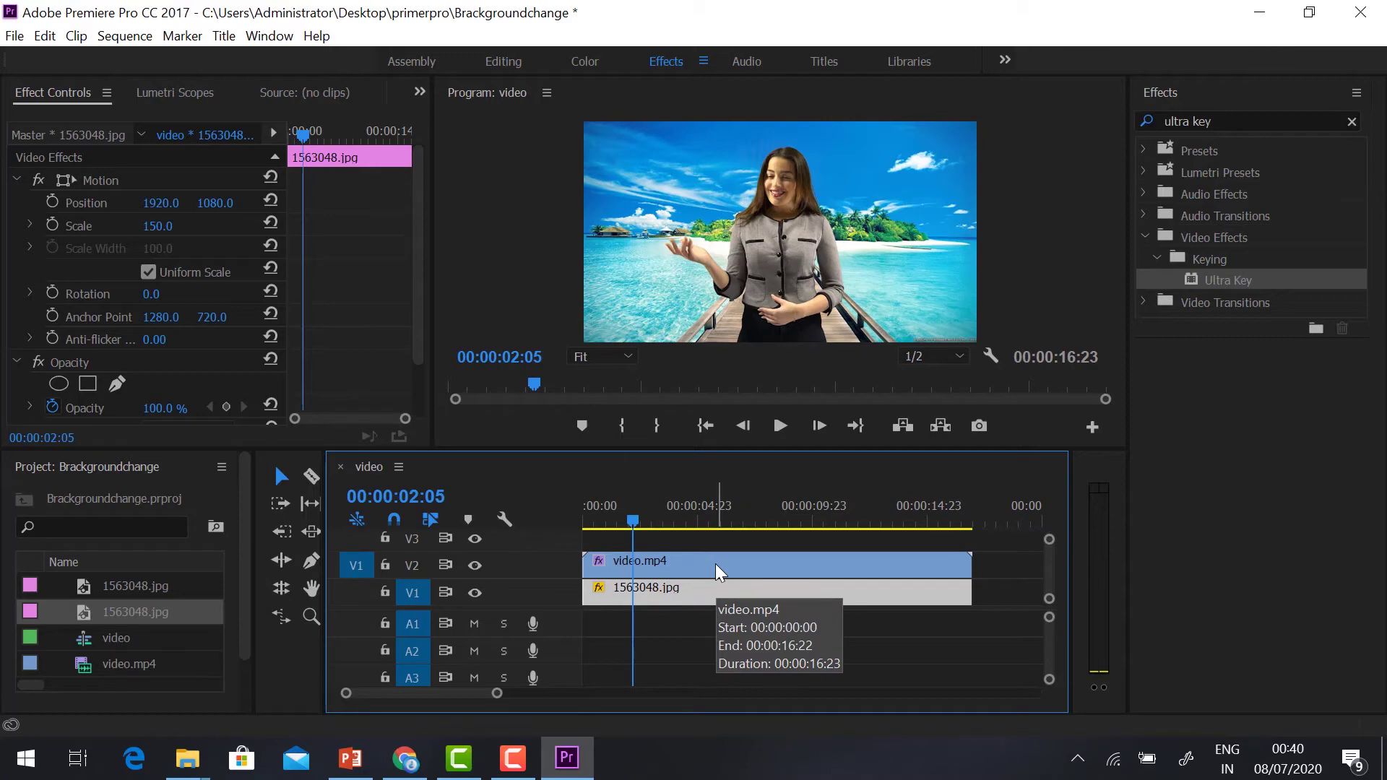
Play forward to 00:00:03:17 and shorten the 1563048.jpg clip on track V1 to end at the playhead.
{"action": "key", "text": "space"}
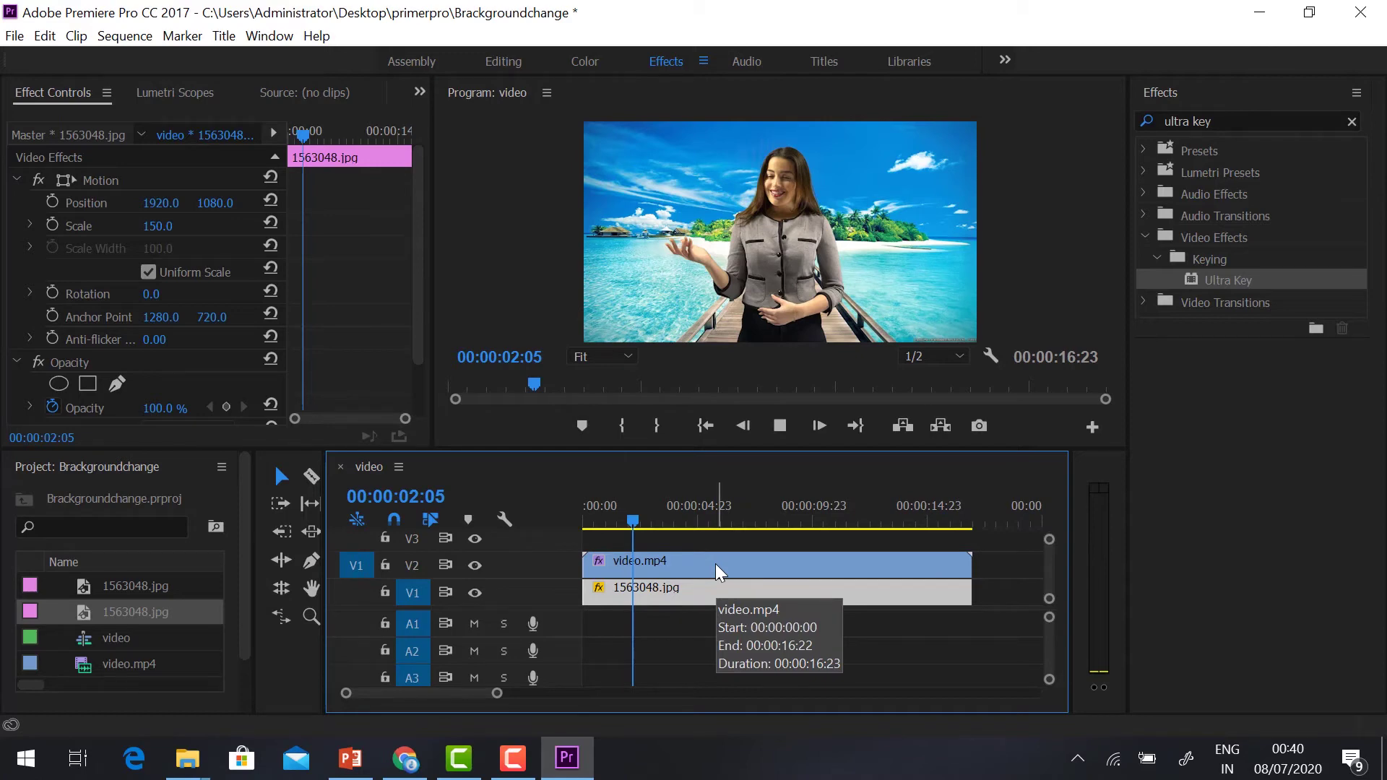
{"action": "left_click", "coordinate": [865, 680]}
{"action": "left_click_drag", "start_coordinate": [972, 591], "coordinate": [706, 616]}
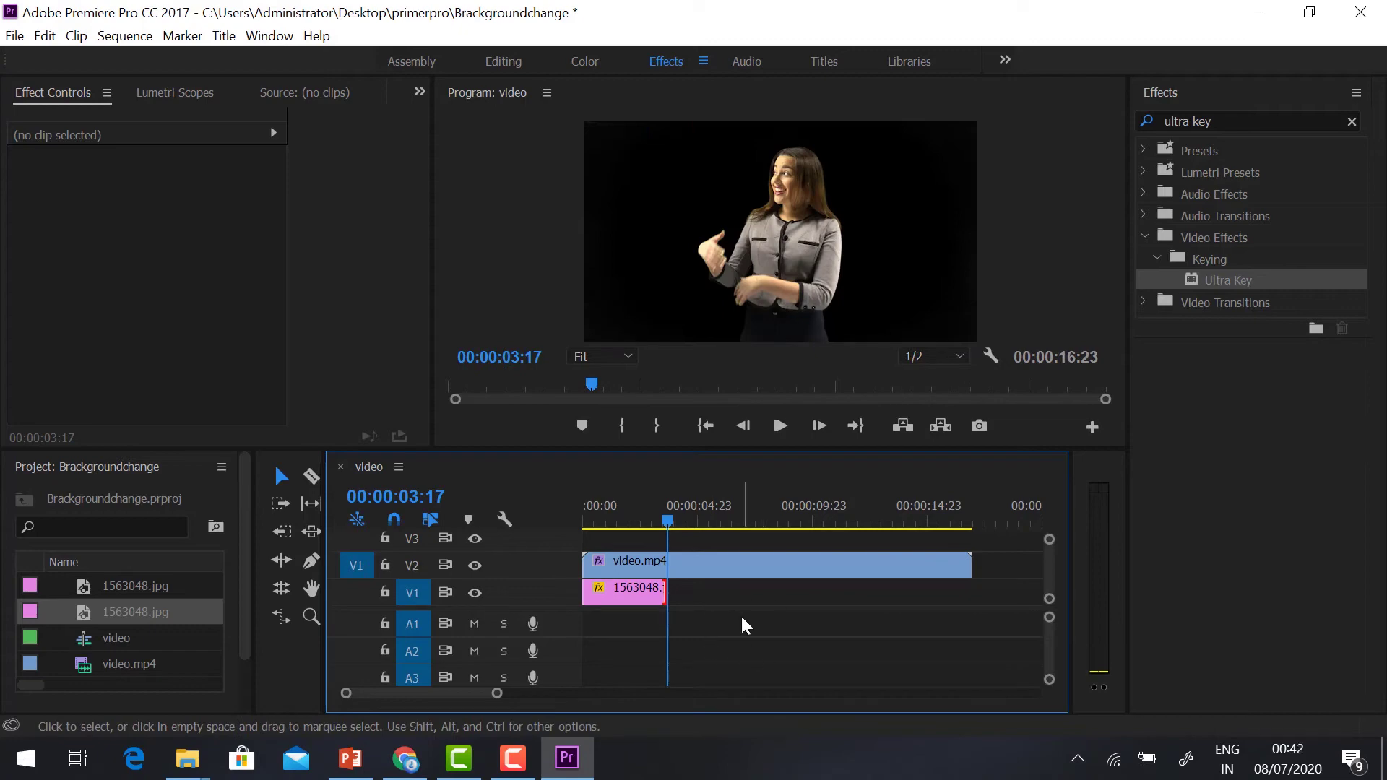
Import the empty-door-living-room image, place it on track V1 directly after the 1563048.jpg clip, and play it back.
{"action": "left_click", "coordinate": [13, 38]}
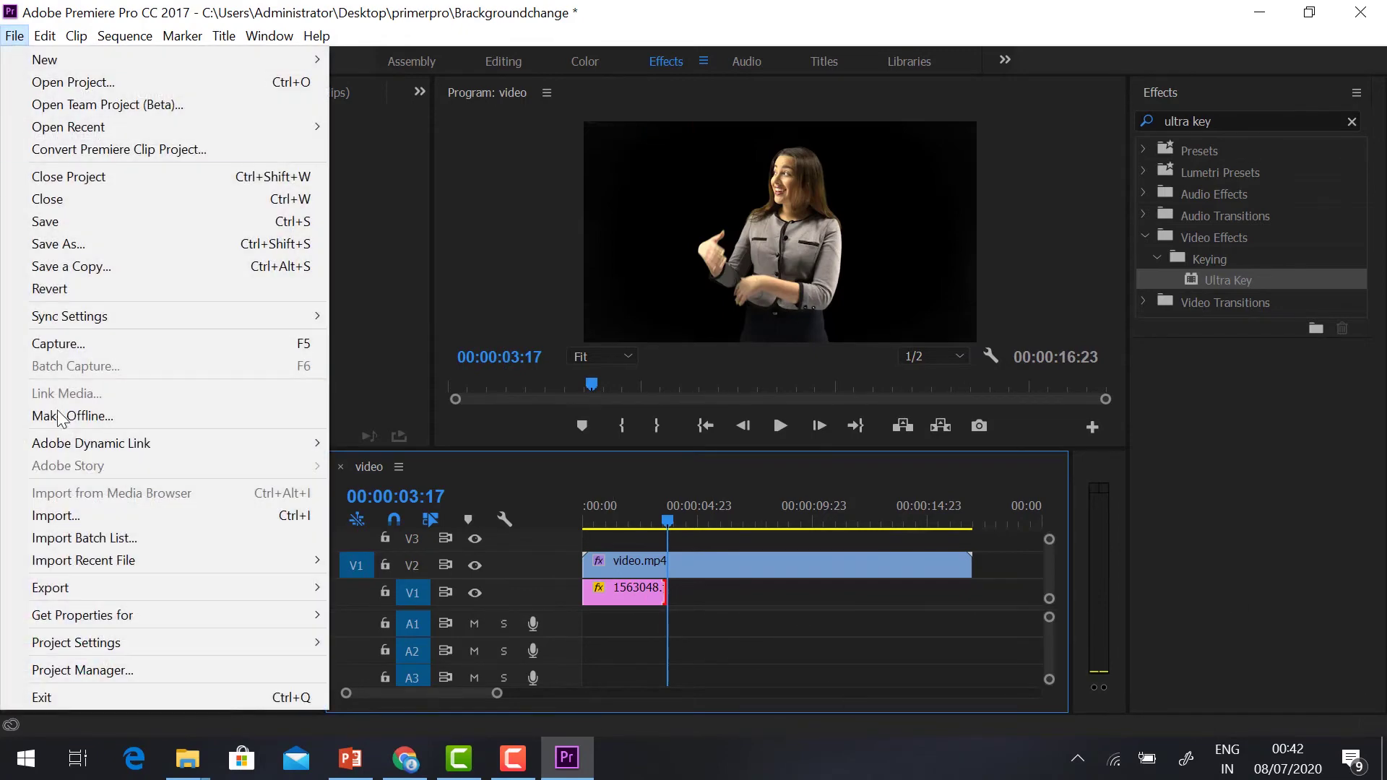
{"action": "left_click", "coordinate": [69, 513]}
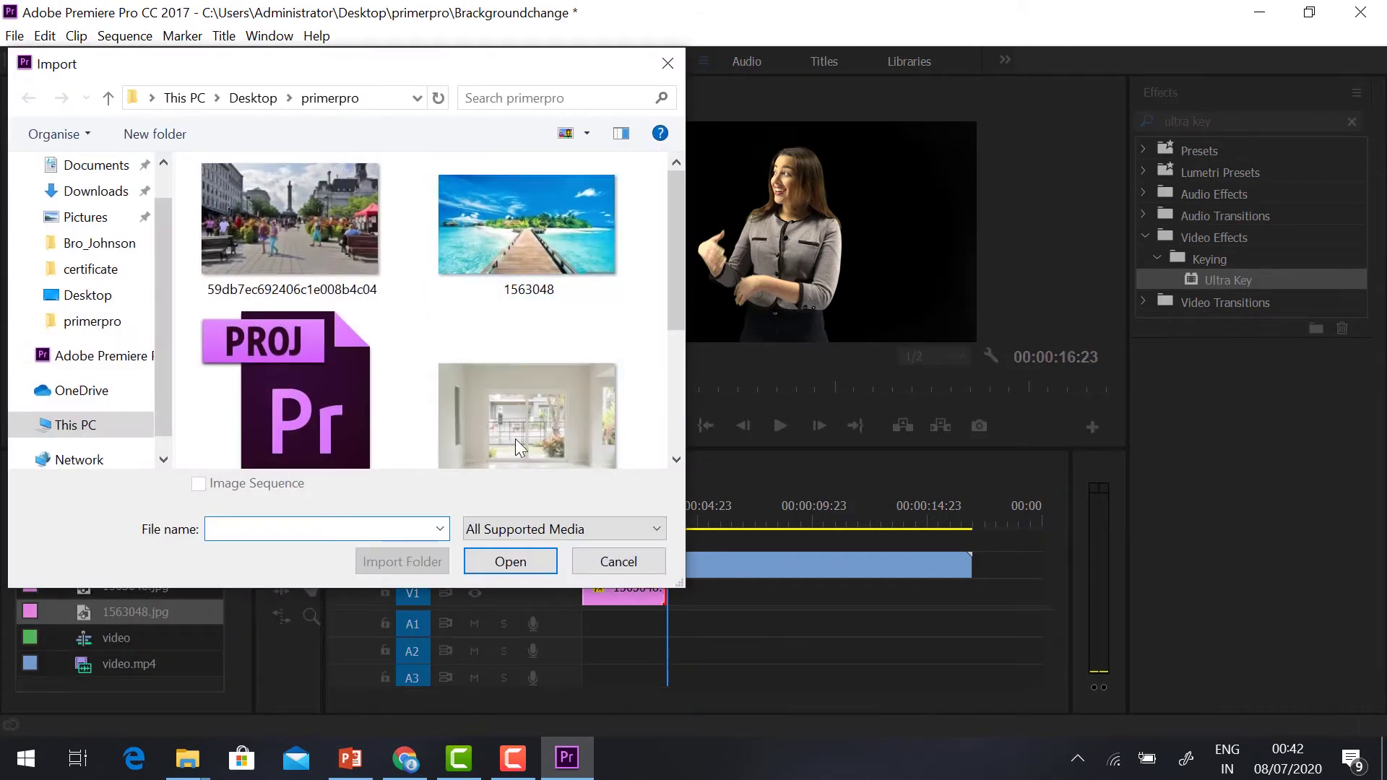
{"action": "left_click", "coordinate": [522, 400]}
{"action": "left_click", "coordinate": [520, 565]}
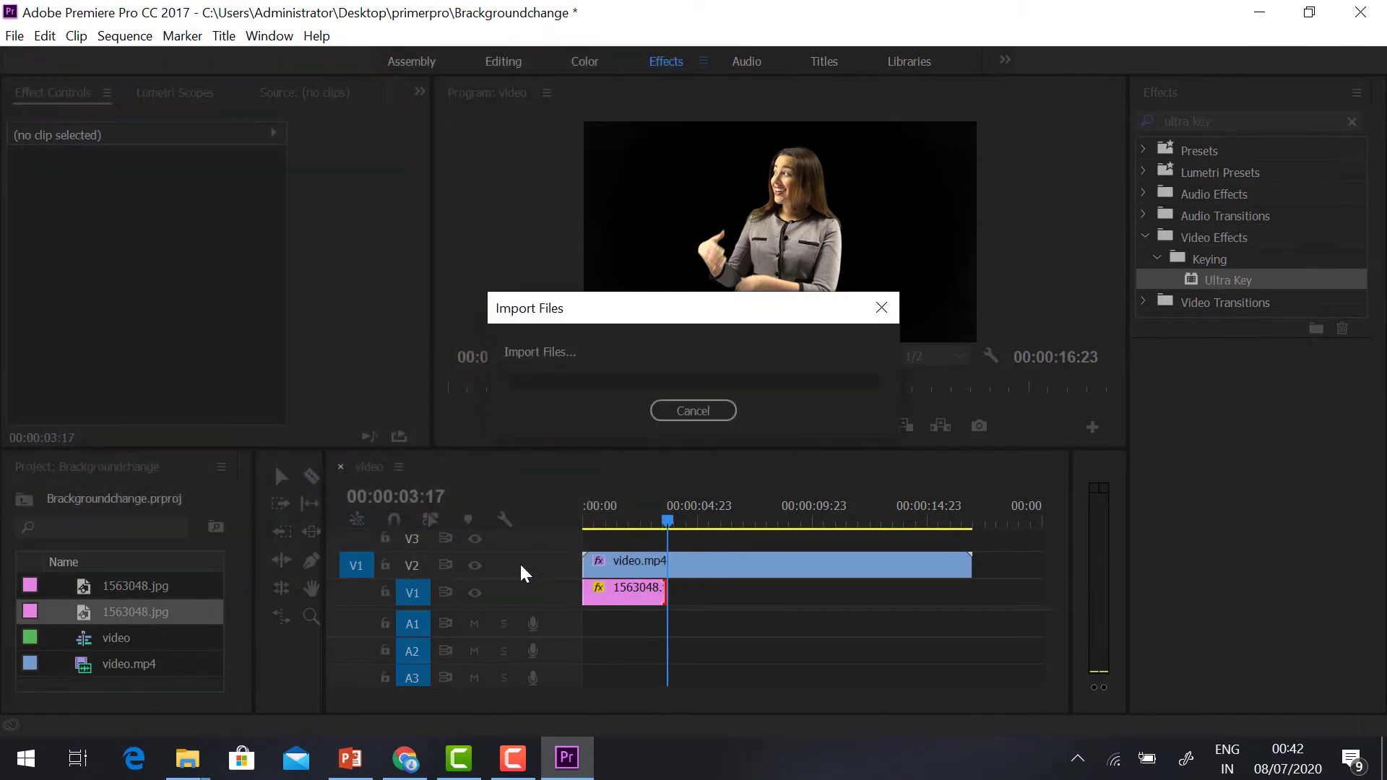
{"action": "left_click_drag", "start_coordinate": [110, 636], "coordinate": [683, 600]}
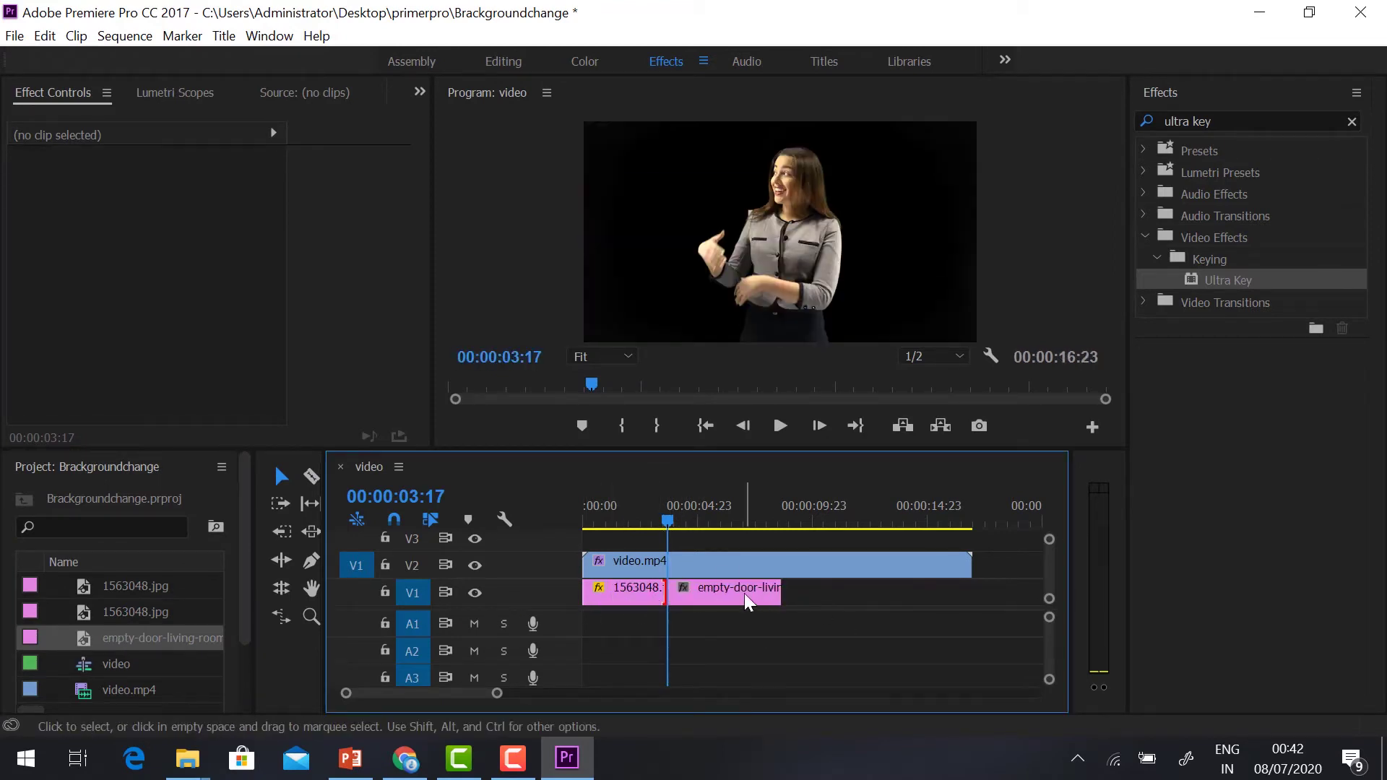
{"action": "key", "text": "space"}
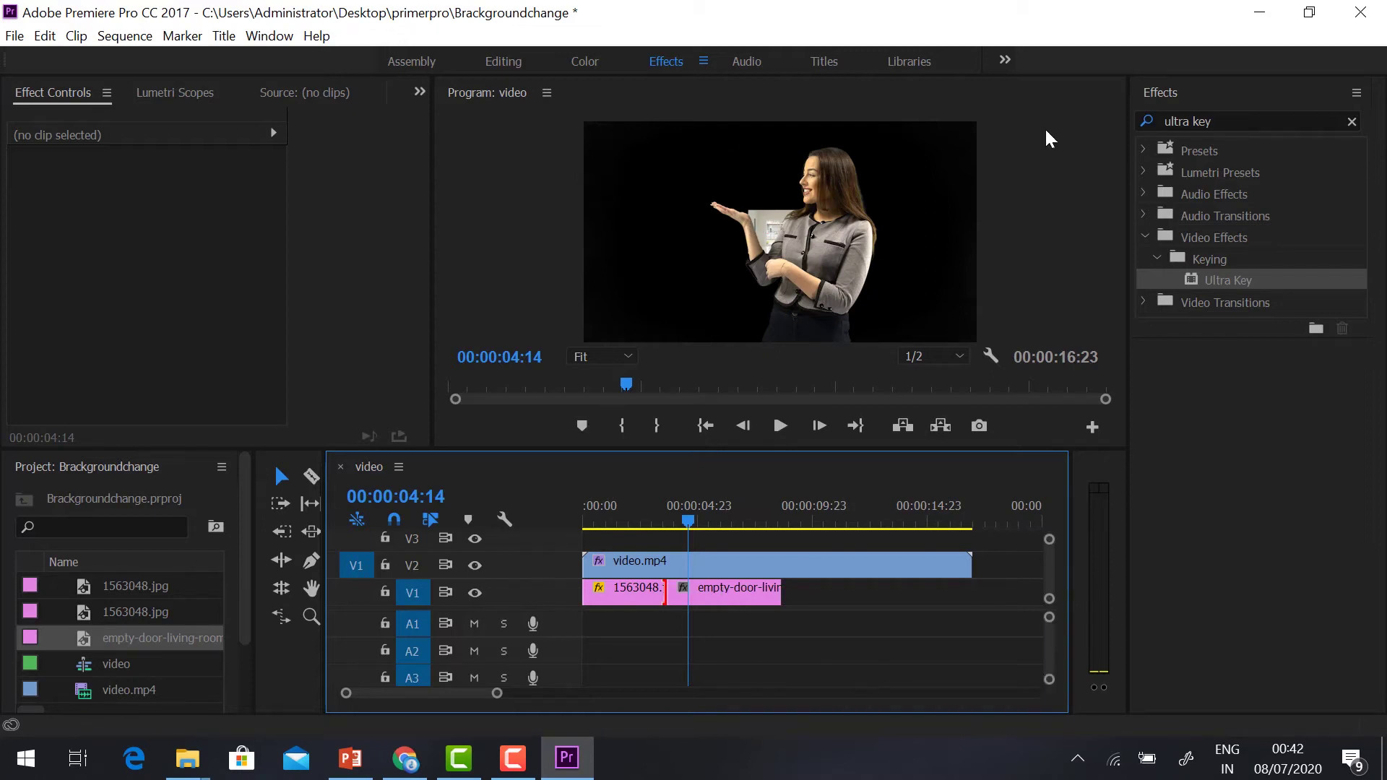
Apply Set to Frame Size to the empty-door-living-room clip on V1, set its Scale to 622.9, and play it through to its end.
{"action": "right_click", "coordinate": [727, 591]}
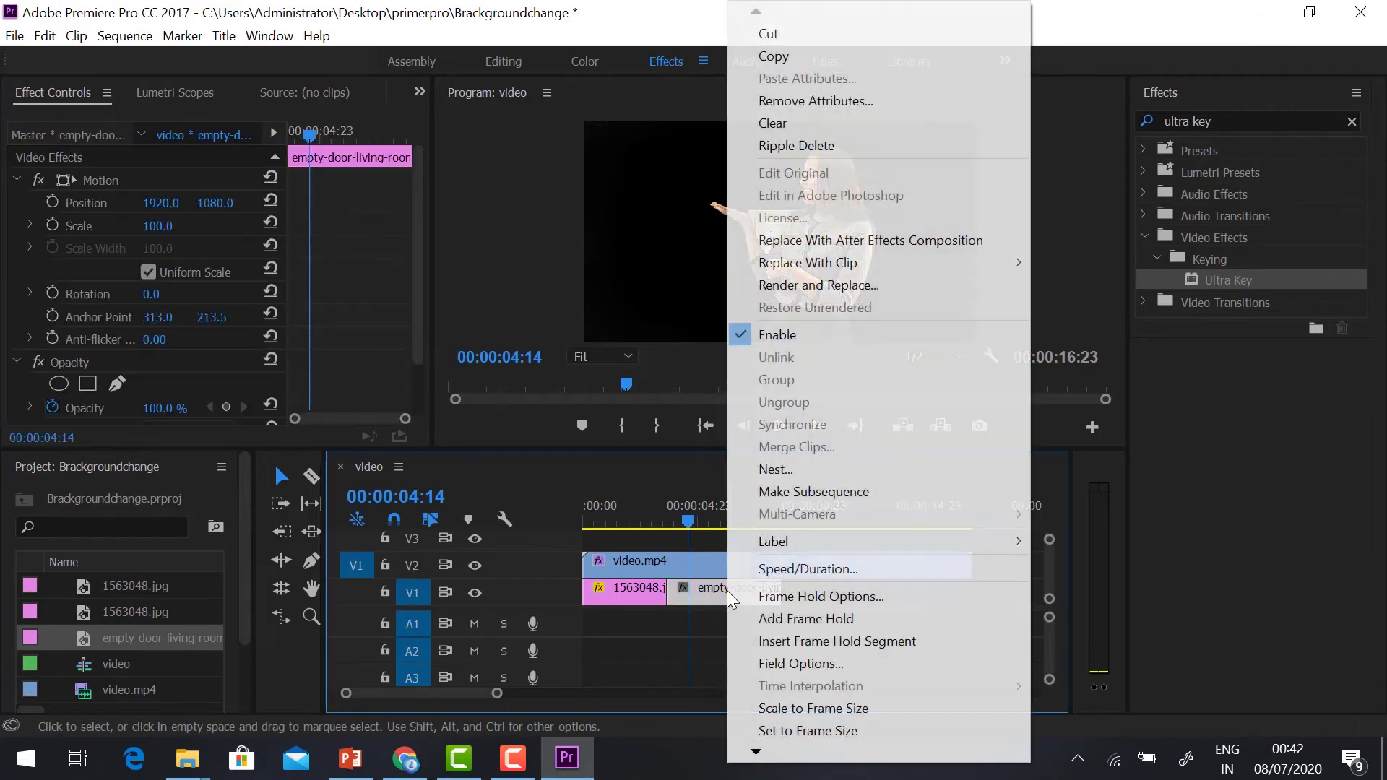
{"action": "left_click", "coordinate": [809, 730]}
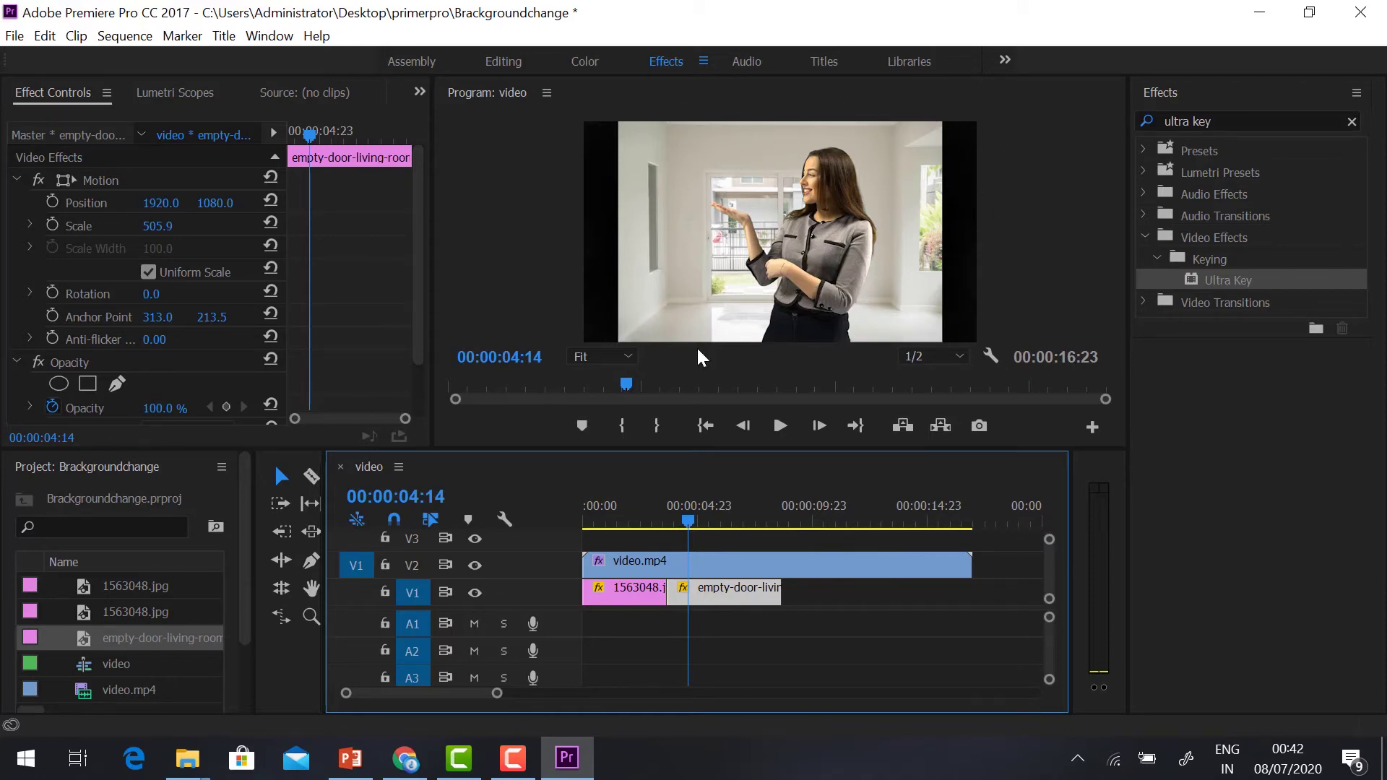
{"action": "left_click", "coordinate": [156, 230]}
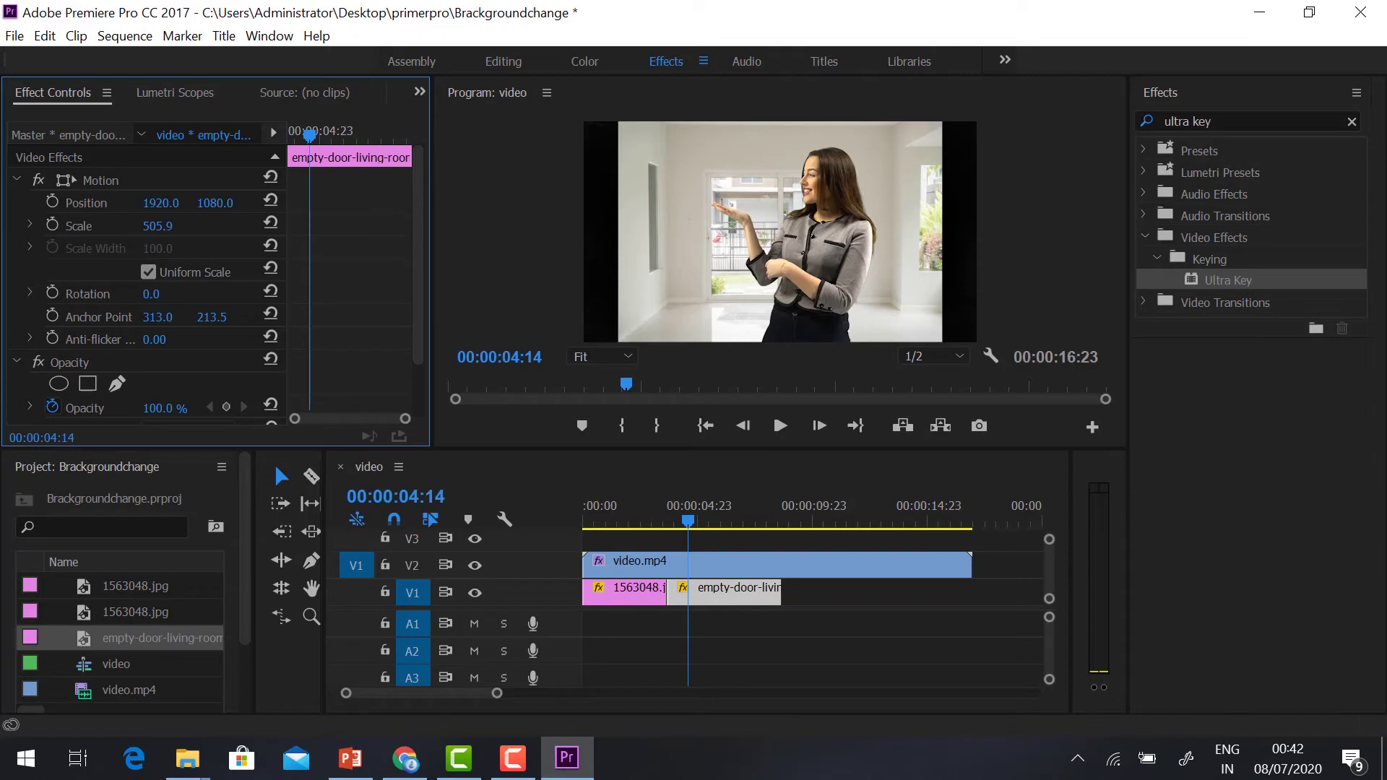
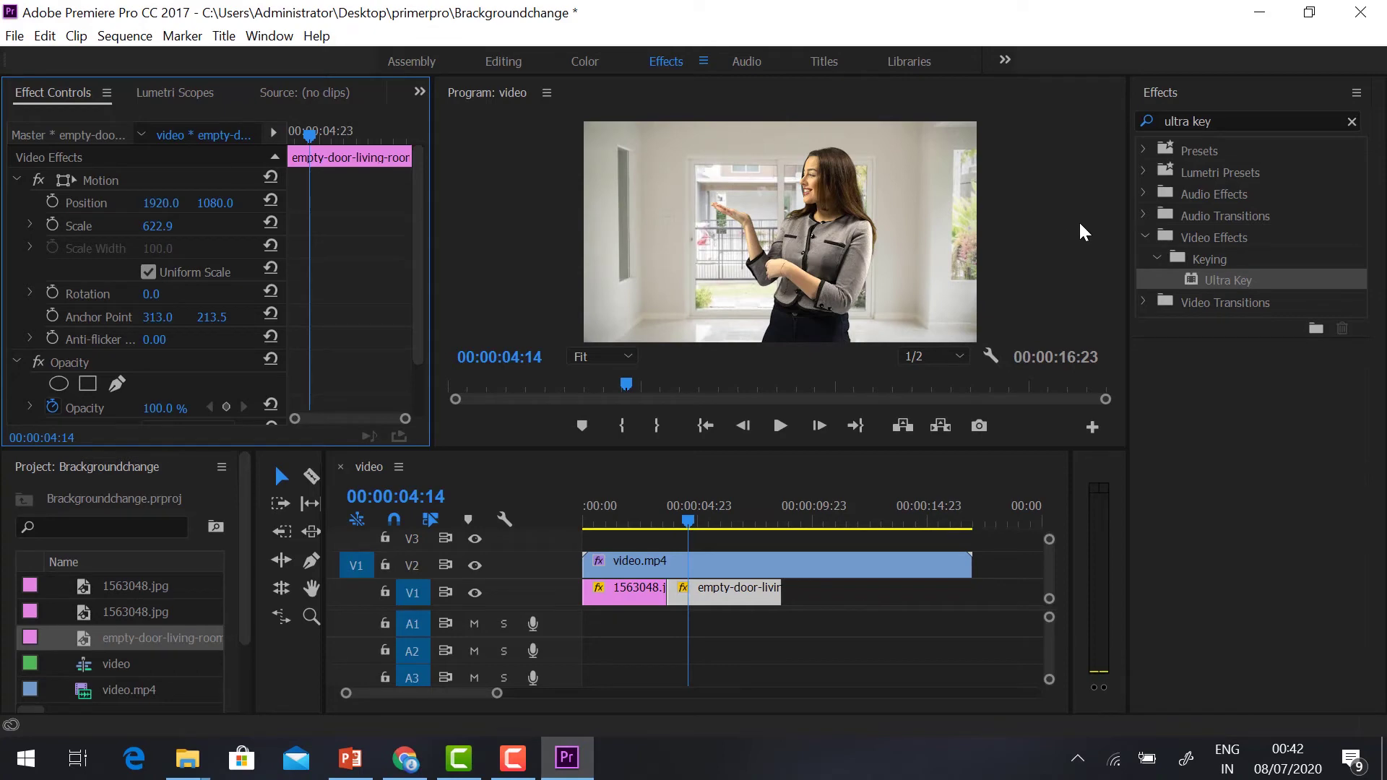
{"action": "key", "text": "space"}
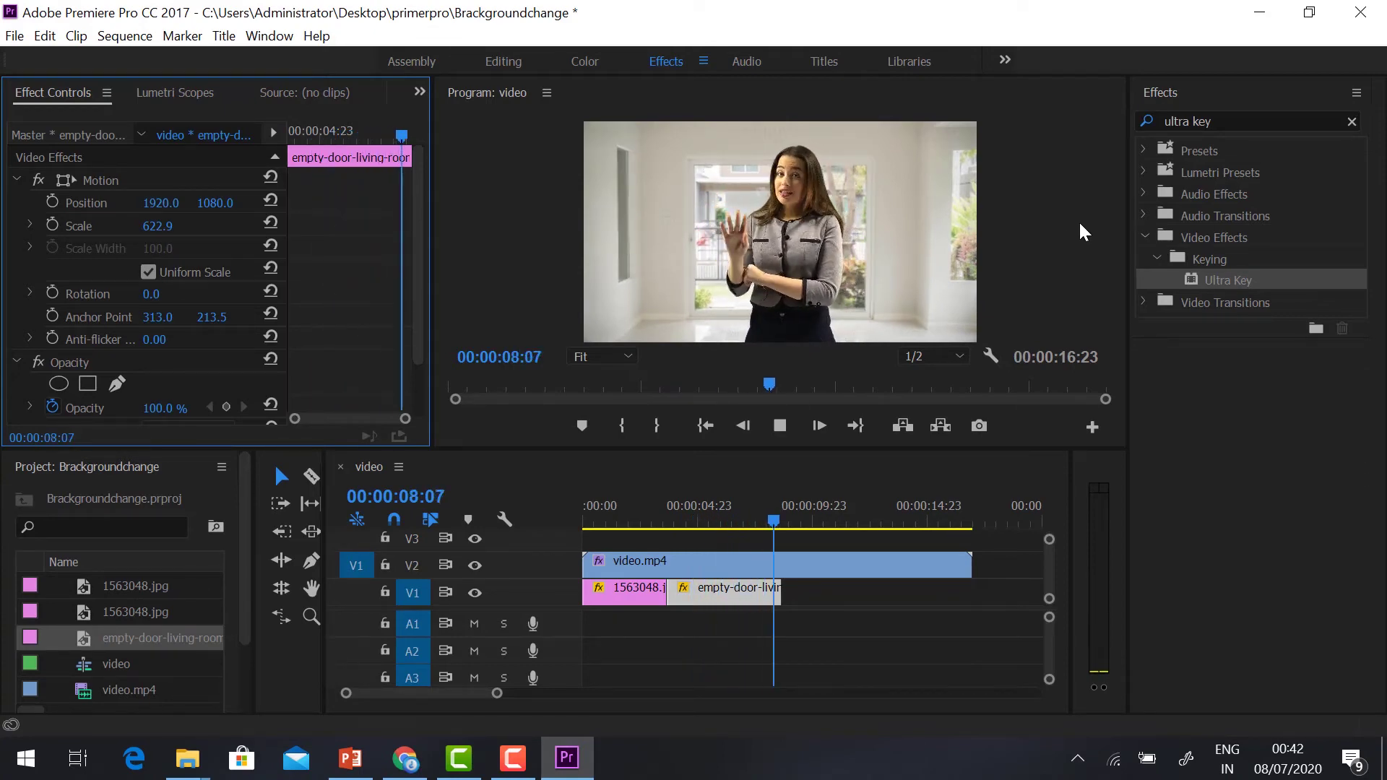
{"action": "key", "text": "space"}
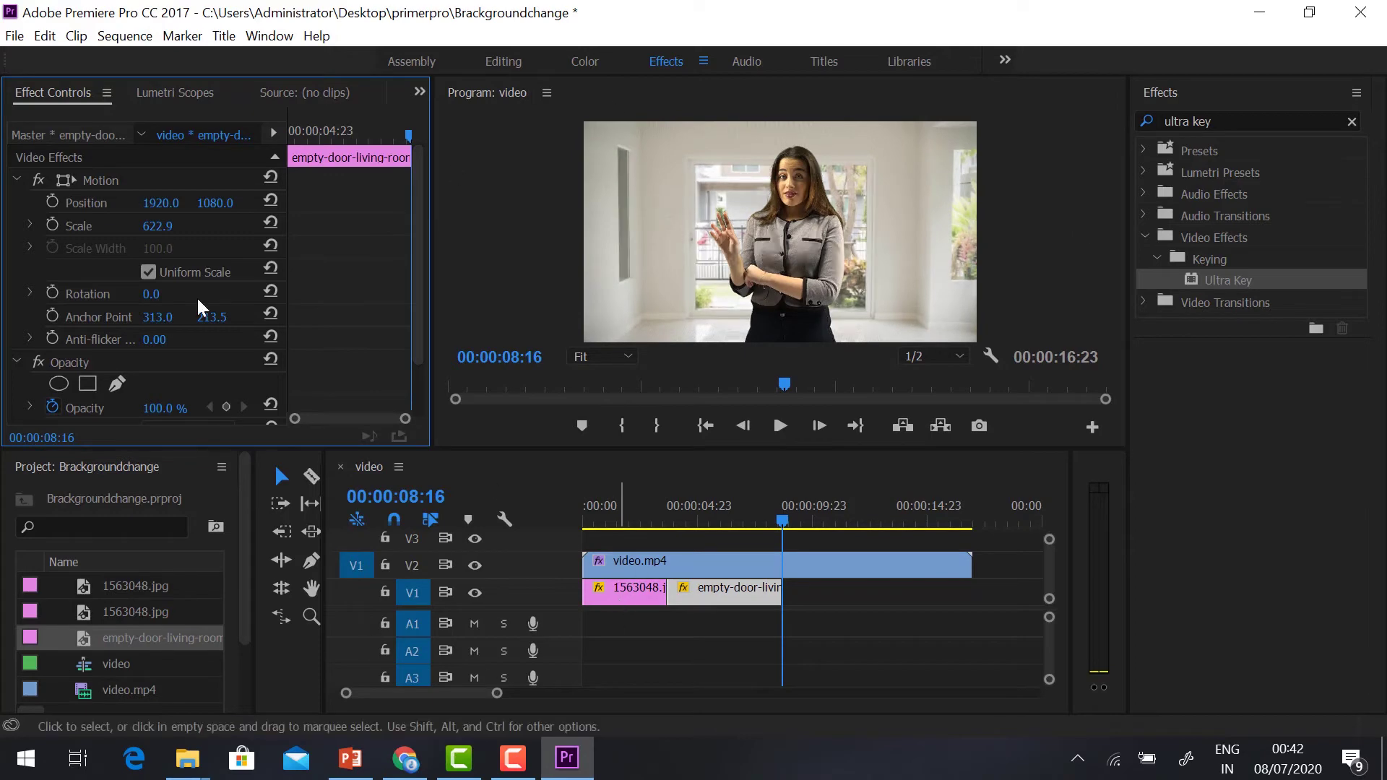
Import the 59db7ec692406c1e008b4c04 image, place it on track V1 directly after the empty-door-living-room clip, and play into it.
{"action": "left_click", "coordinate": [14, 35]}
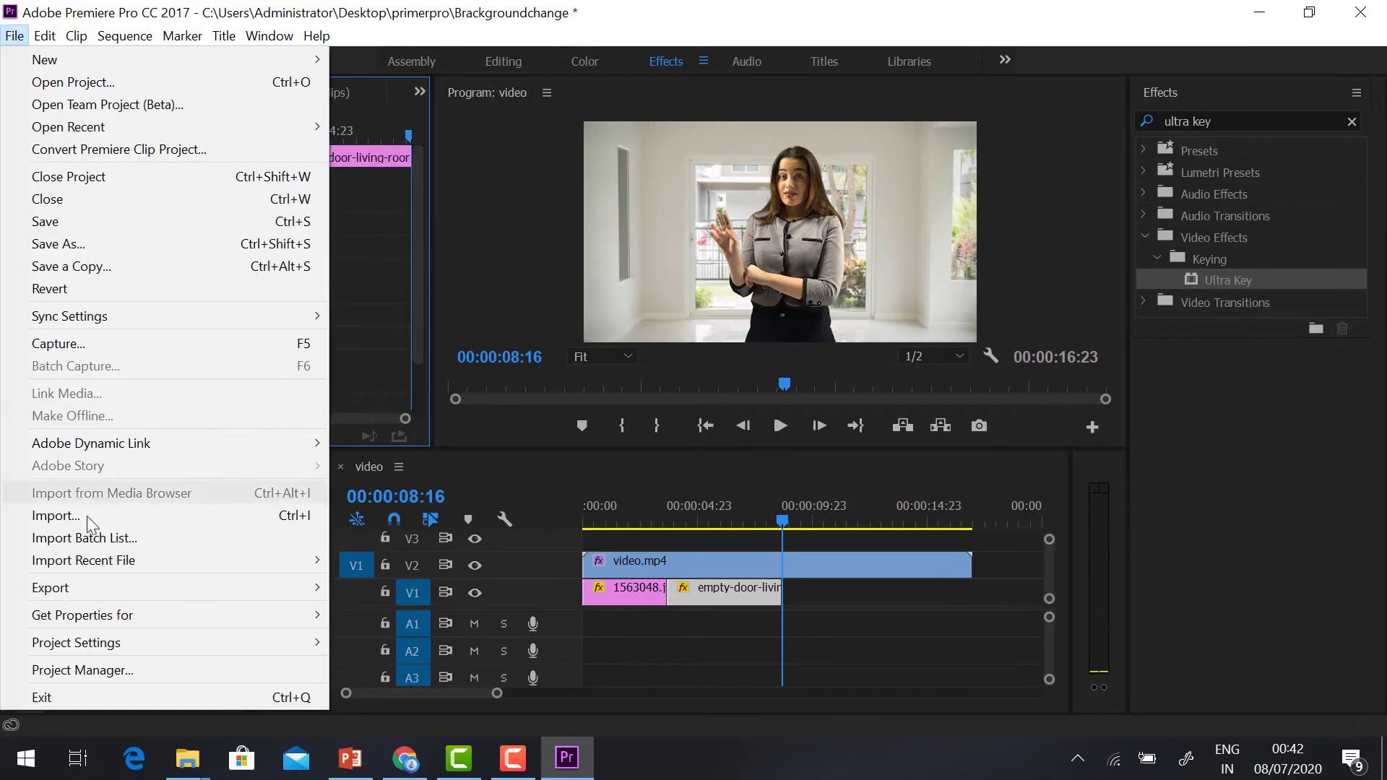
{"action": "left_click", "coordinate": [88, 517]}
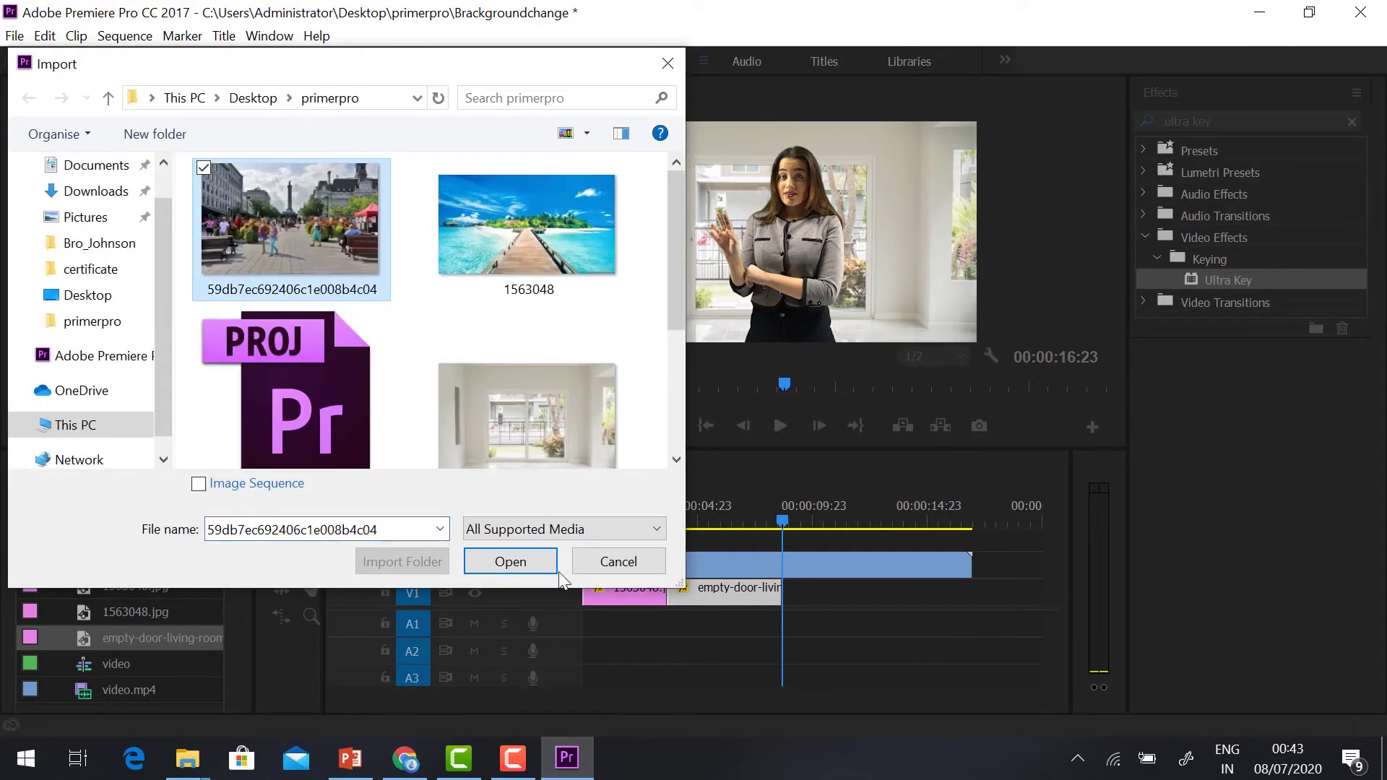
{"action": "left_click", "coordinate": [526, 565]}
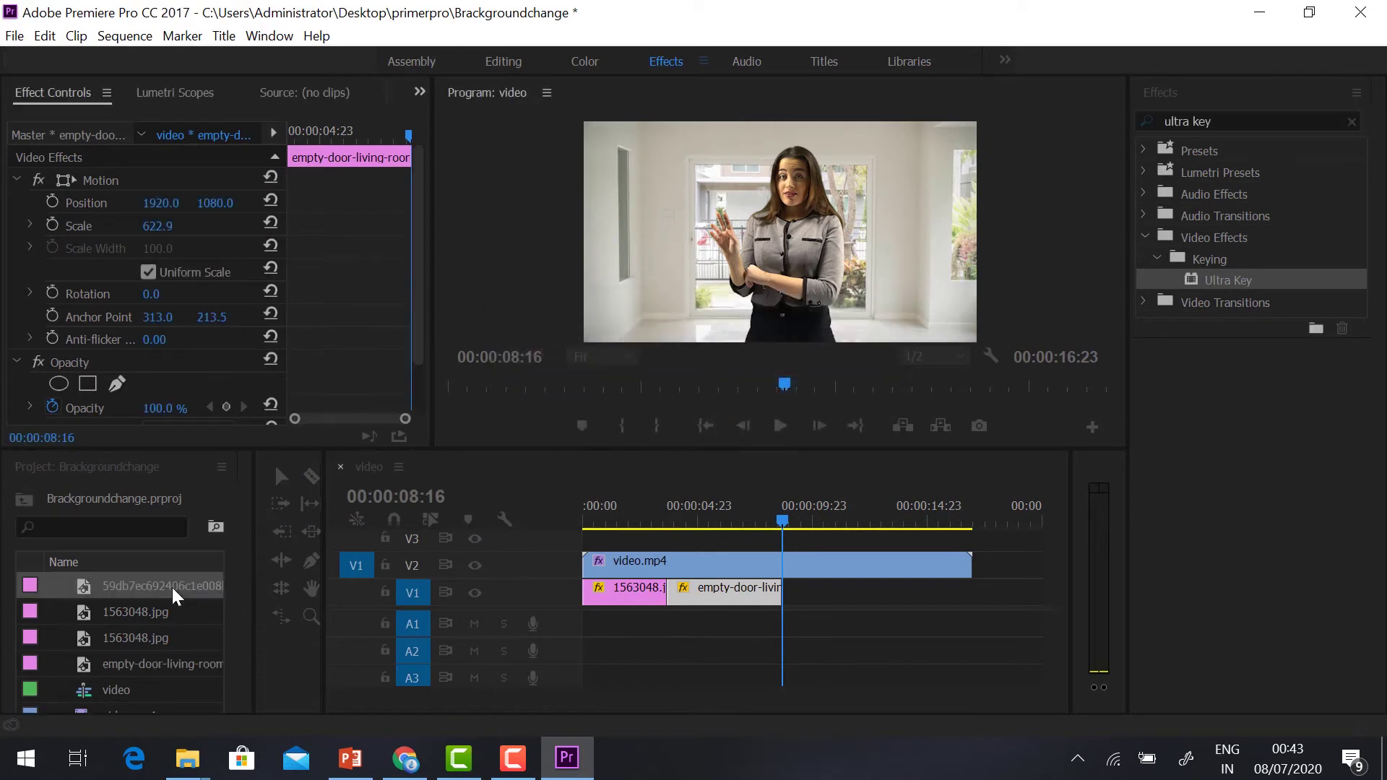
{"action": "left_click_drag", "start_coordinate": [172, 588], "coordinate": [784, 589]}
{"action": "left_click", "coordinate": [736, 594]}
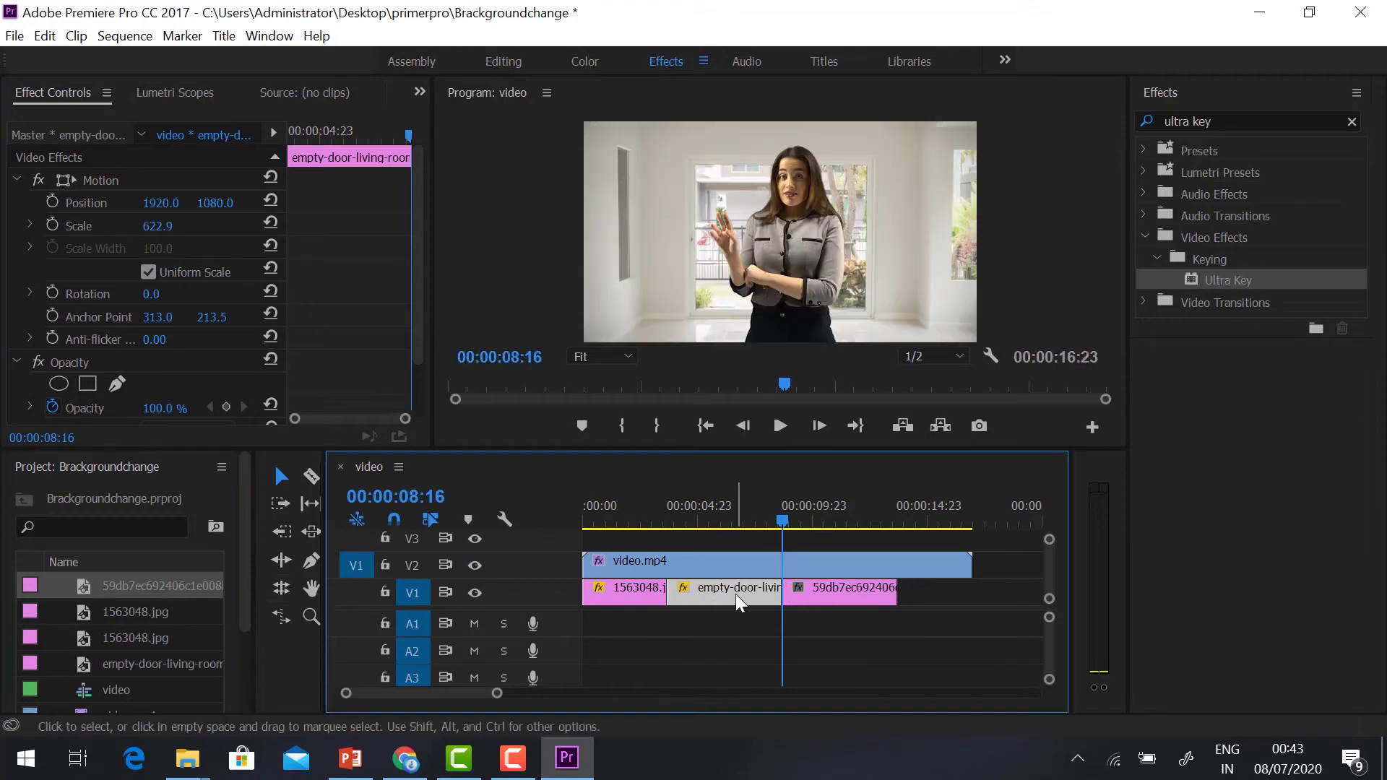
{"action": "key", "text": "space"}
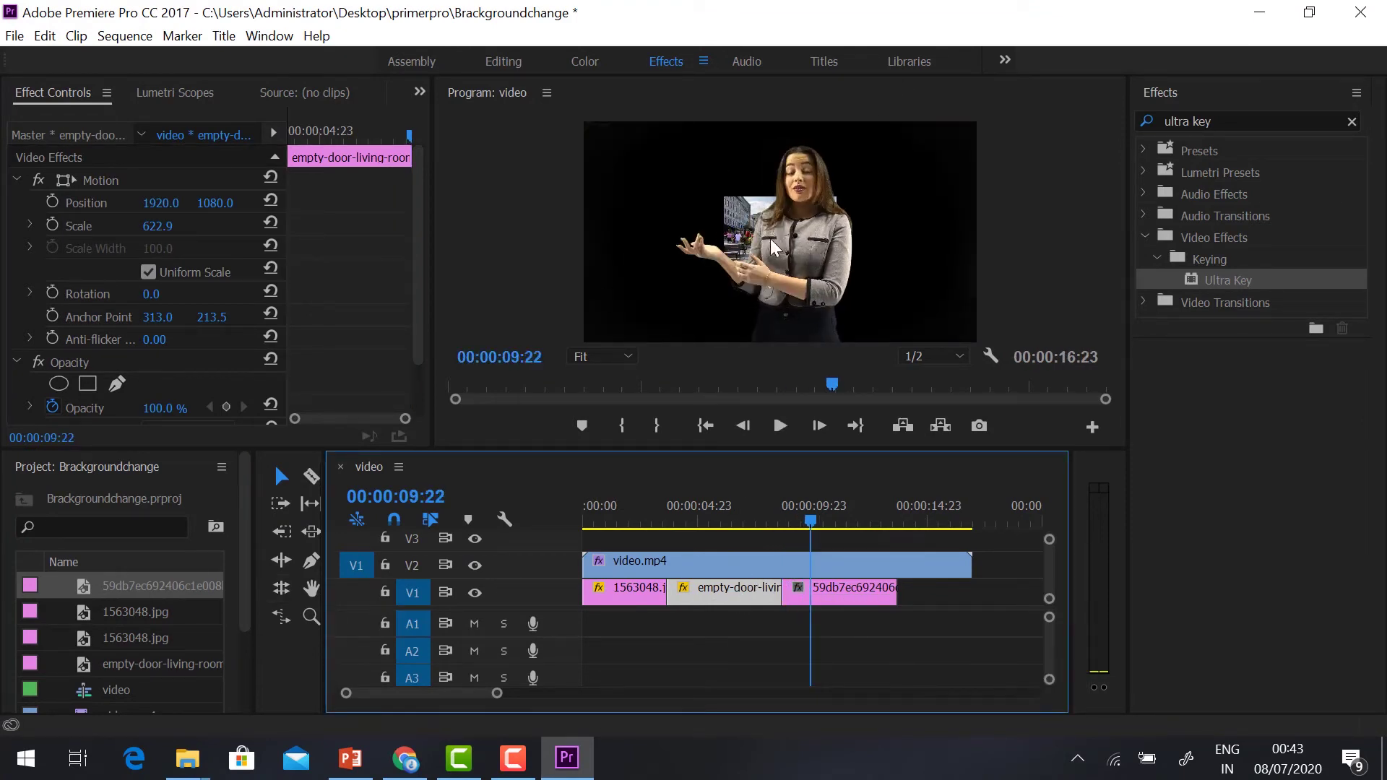
Apply Set to Frame Size to the 59db7ec692406c1e008b4c04 clip on V1 and set its Scale to 355.
{"action": "right_click", "coordinate": [832, 588]}
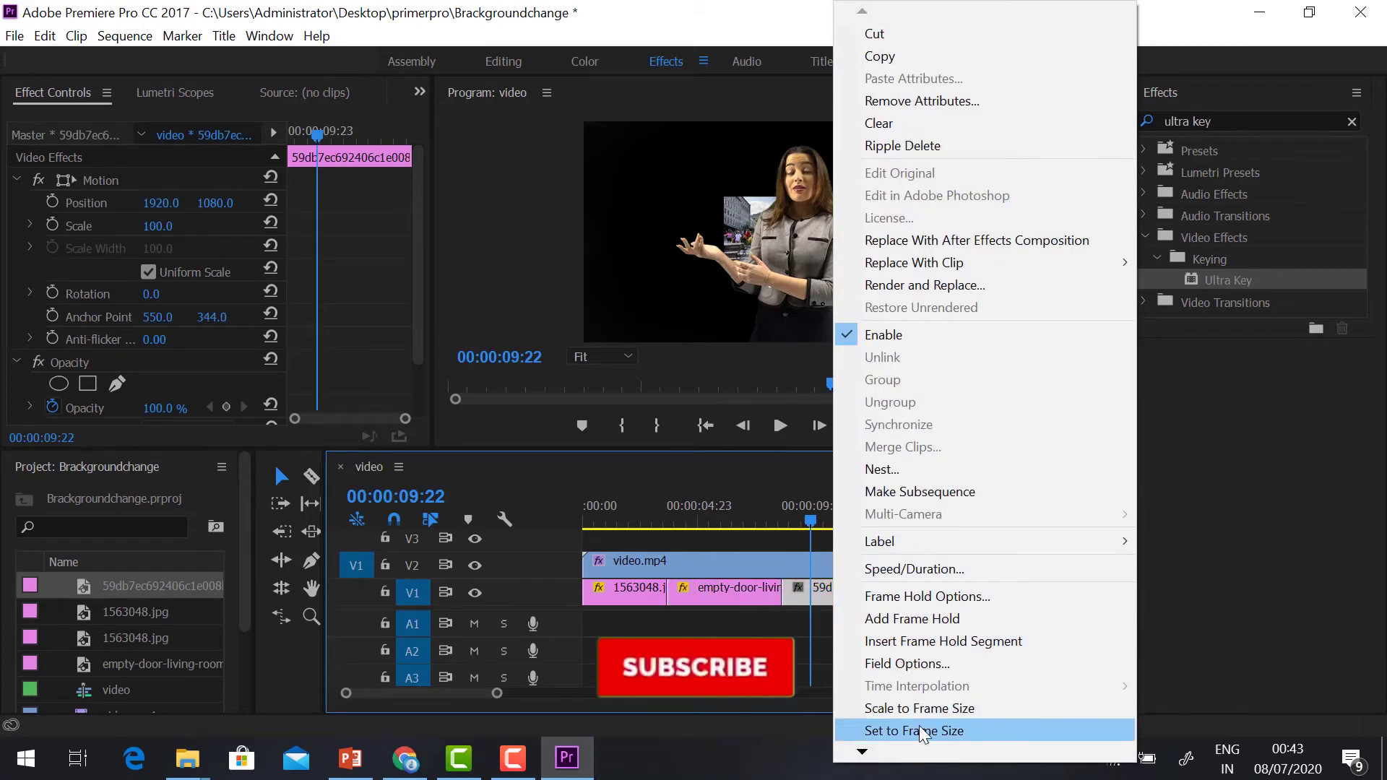
{"action": "left_click", "coordinate": [916, 732]}
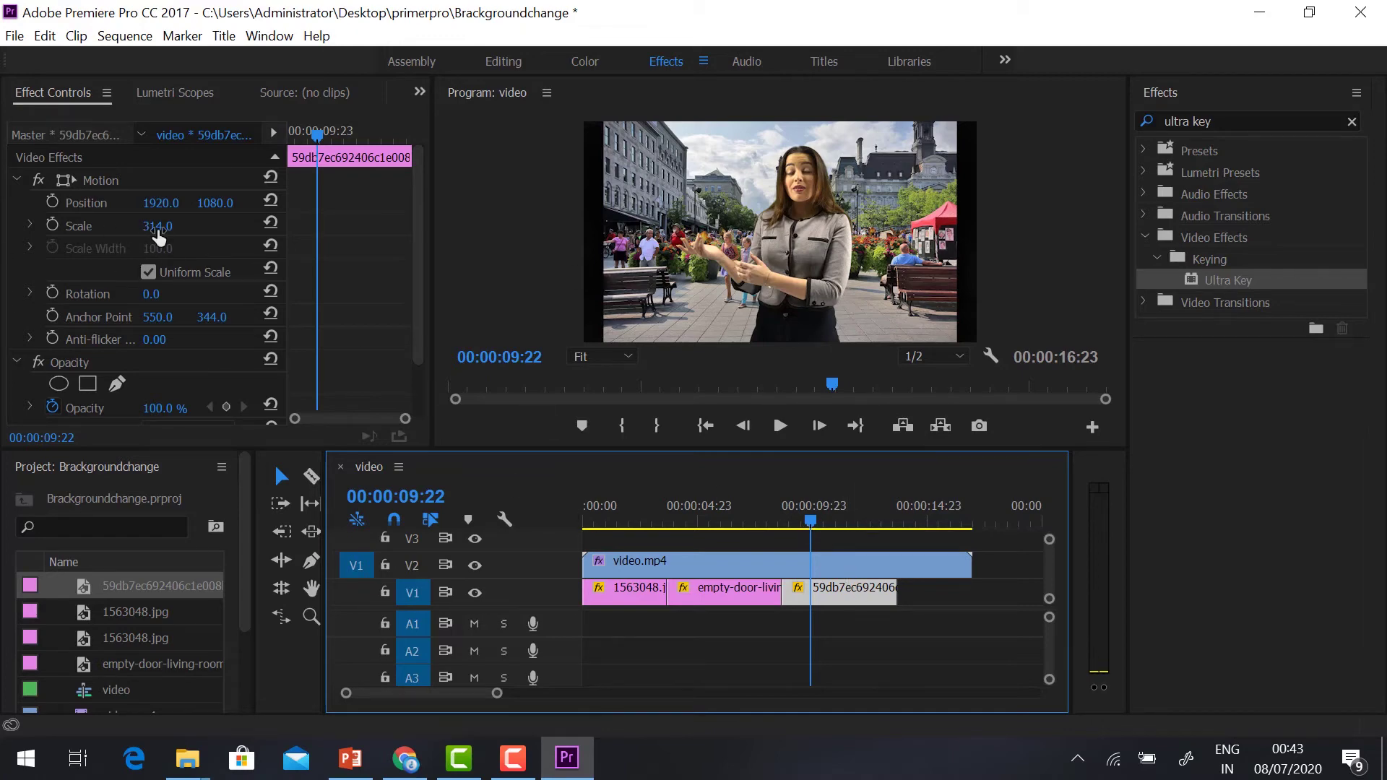
{"action": "left_click_drag", "start_coordinate": [158, 226], "coordinate": [166, 226]}
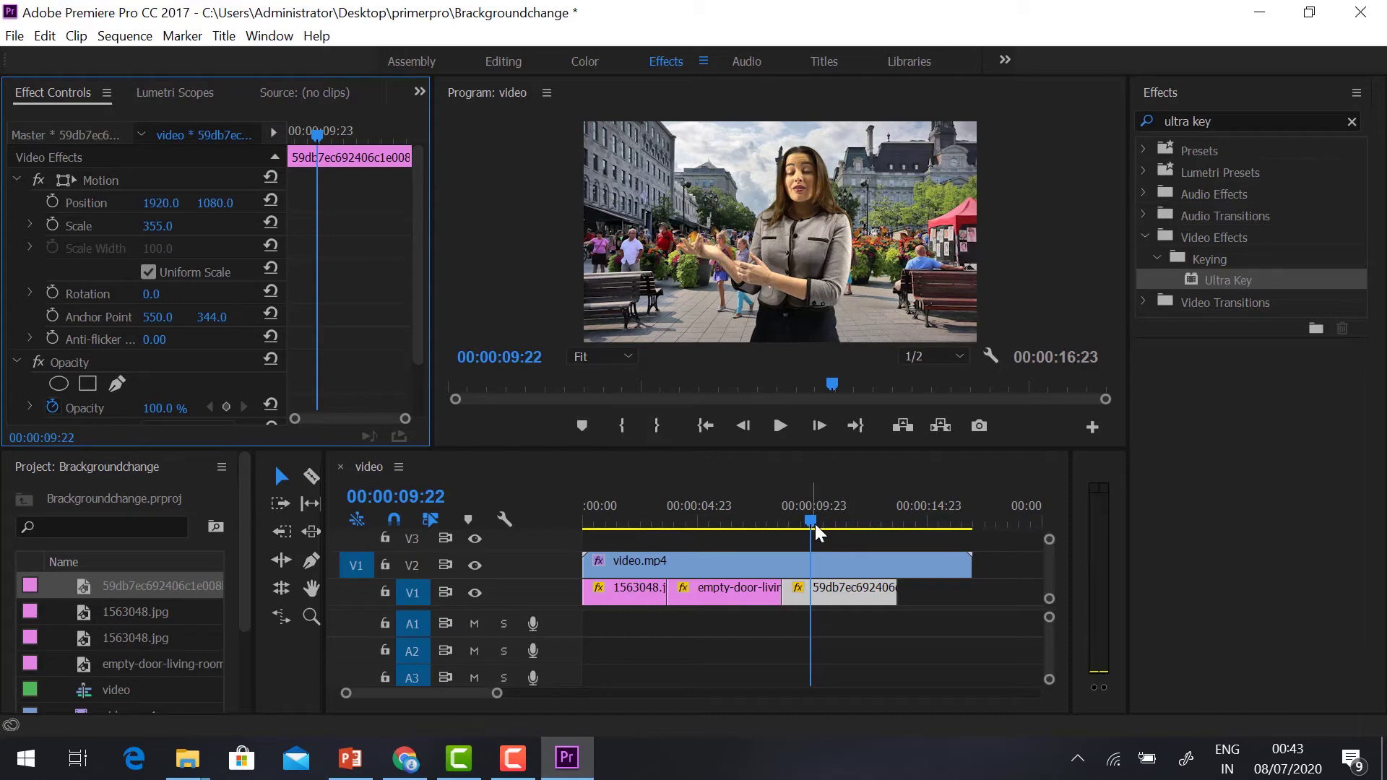
Play the sequence from the start to check the three image backgrounds, stopping just past the end of the last image.
{"action": "left_click_drag", "start_coordinate": [815, 523], "coordinate": [570, 566]}
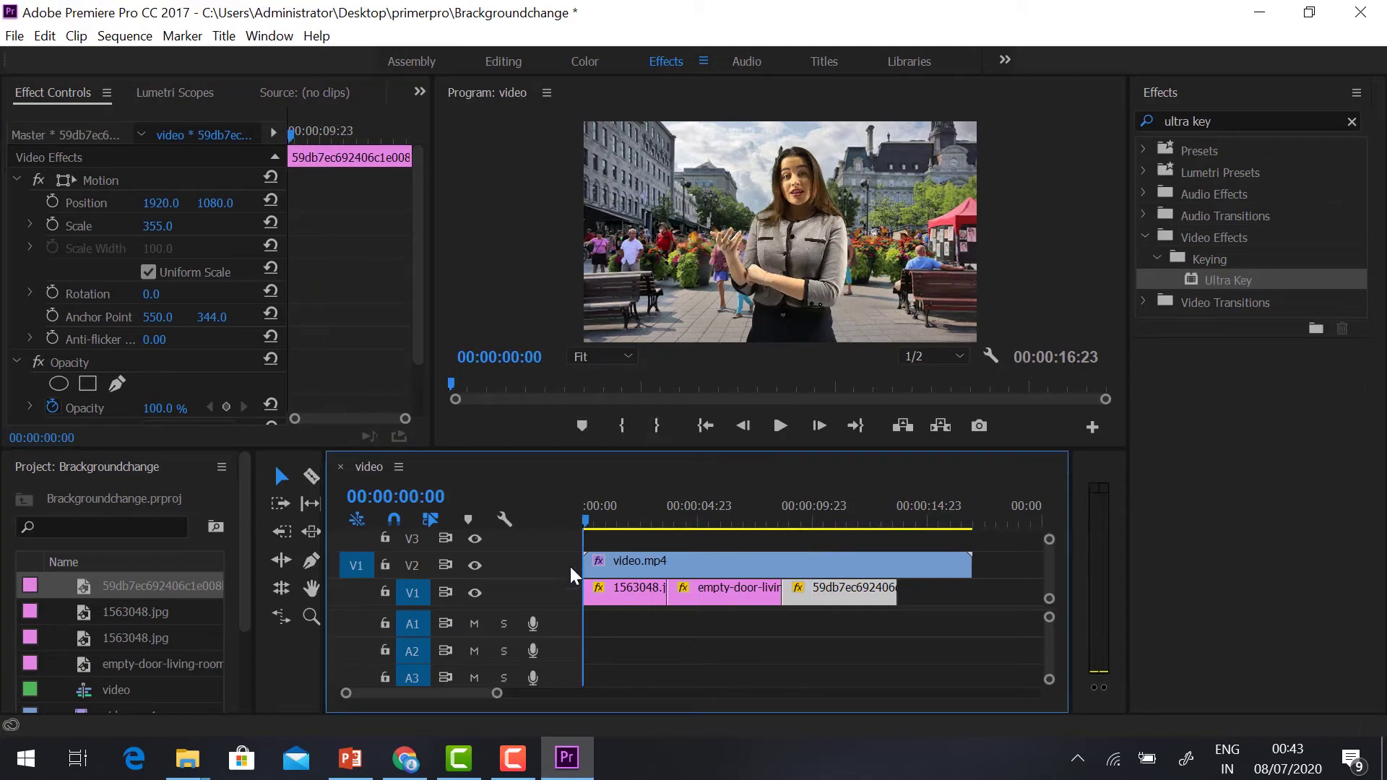
{"action": "key", "text": "space"}
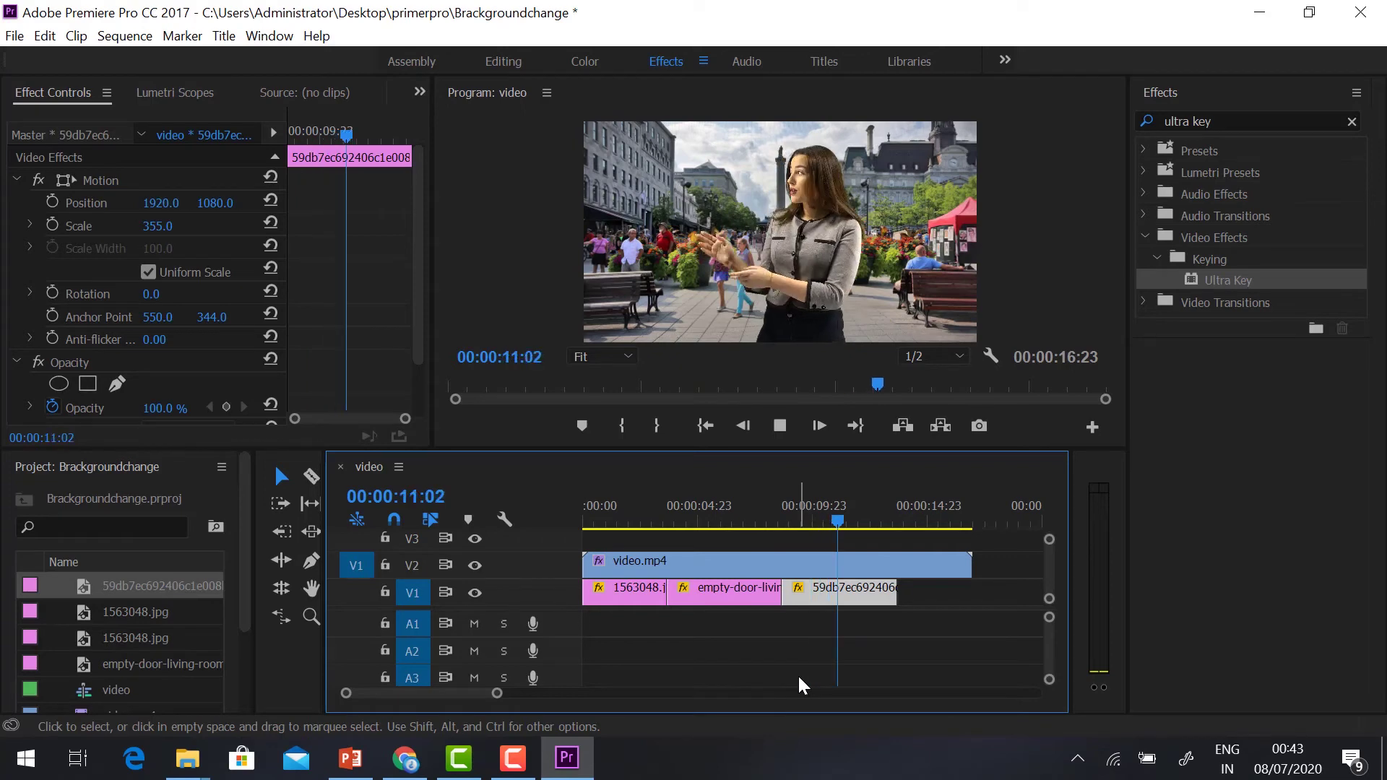
{"action": "key", "text": "minus"}
{"action": "left_click", "coordinate": [804, 525]}
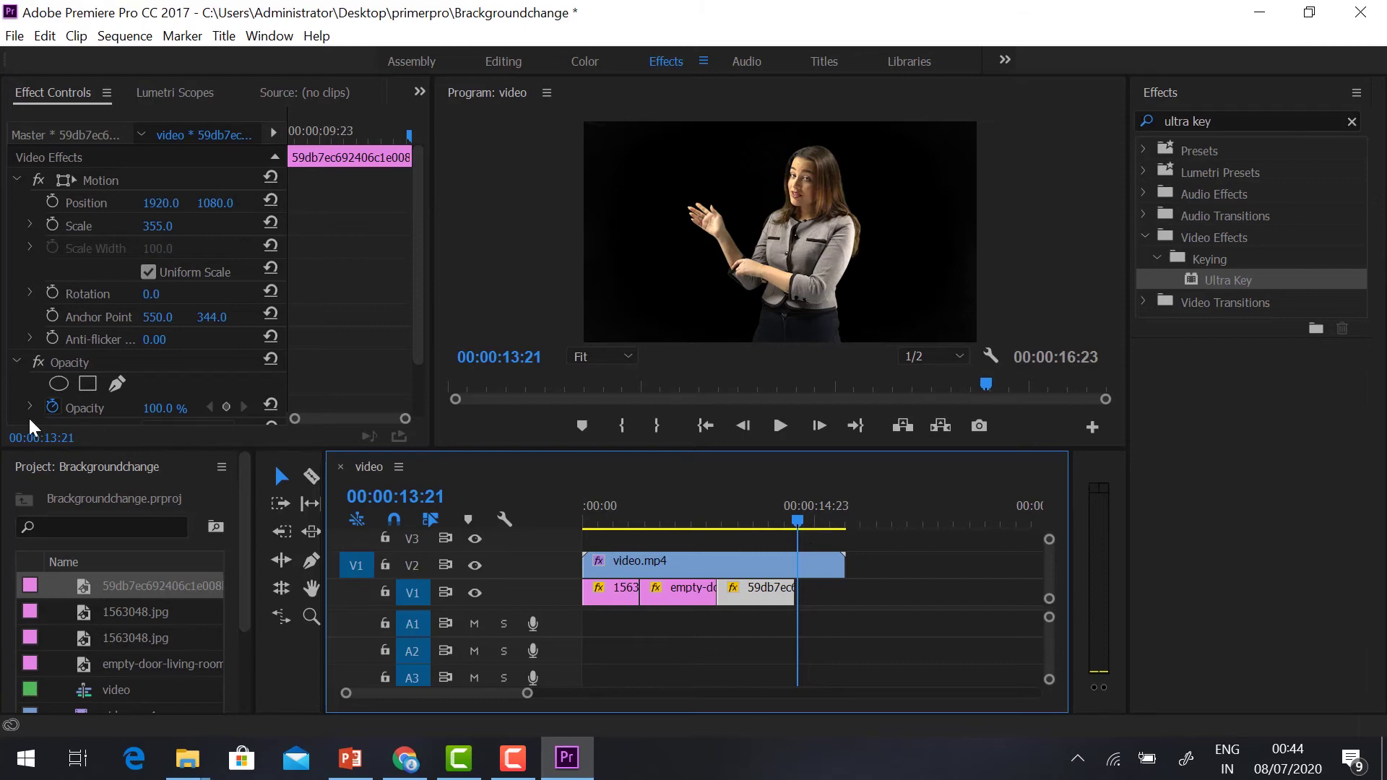
Import video (1).mp4 and place it on track V1 directly after the 59db7ec692406c1e008b4c04 clip.
{"action": "left_click", "coordinate": [21, 36]}
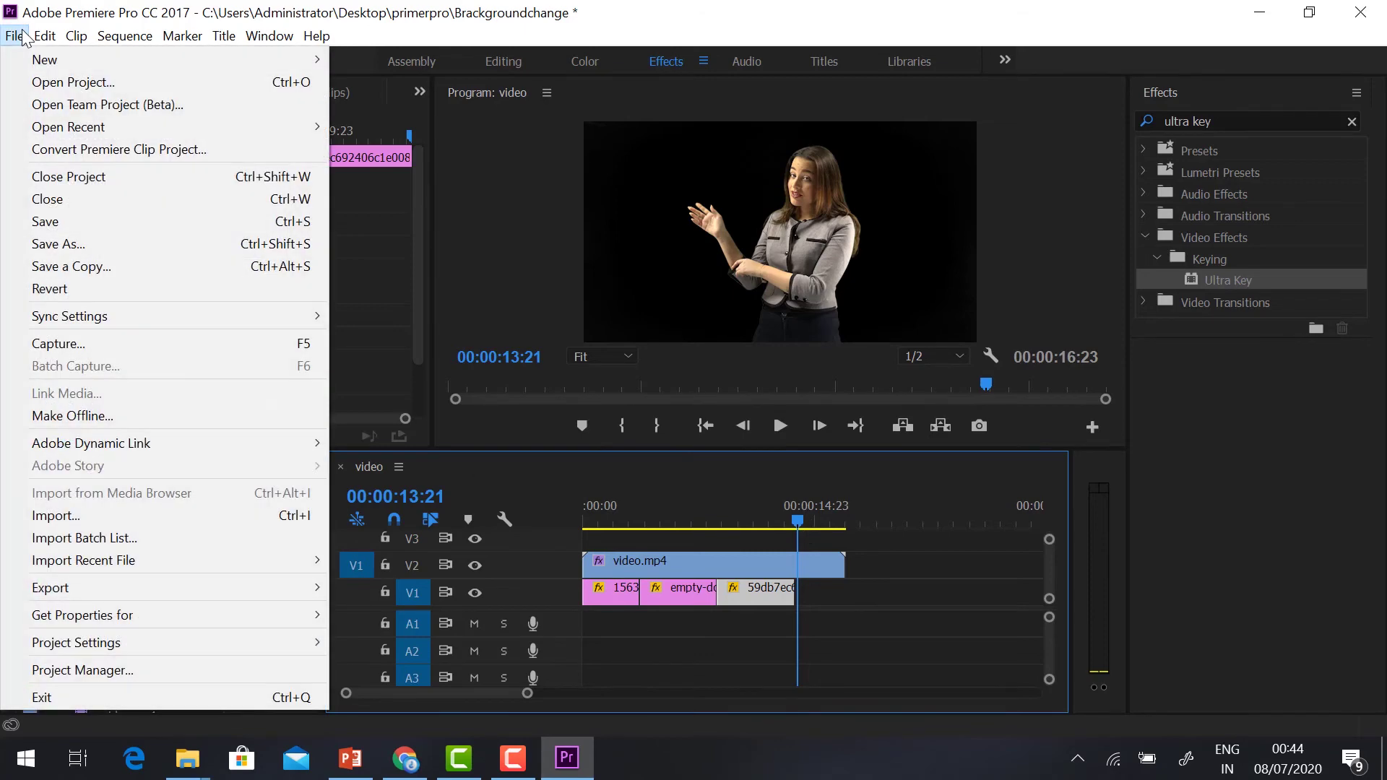
{"action": "left_click", "coordinate": [59, 519]}
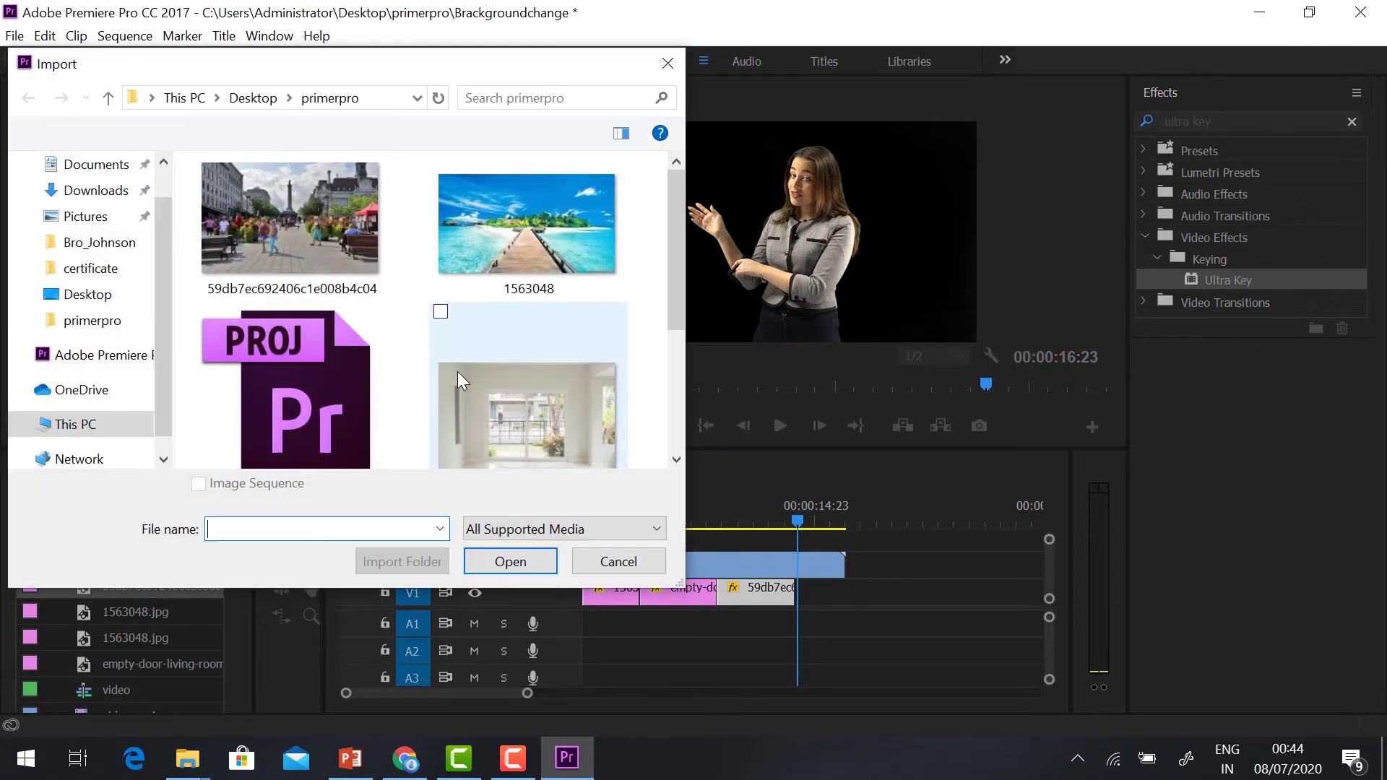
{"action": "scroll", "coordinate": [434, 383], "scroll_direction": "down", "scroll_amount": 2}
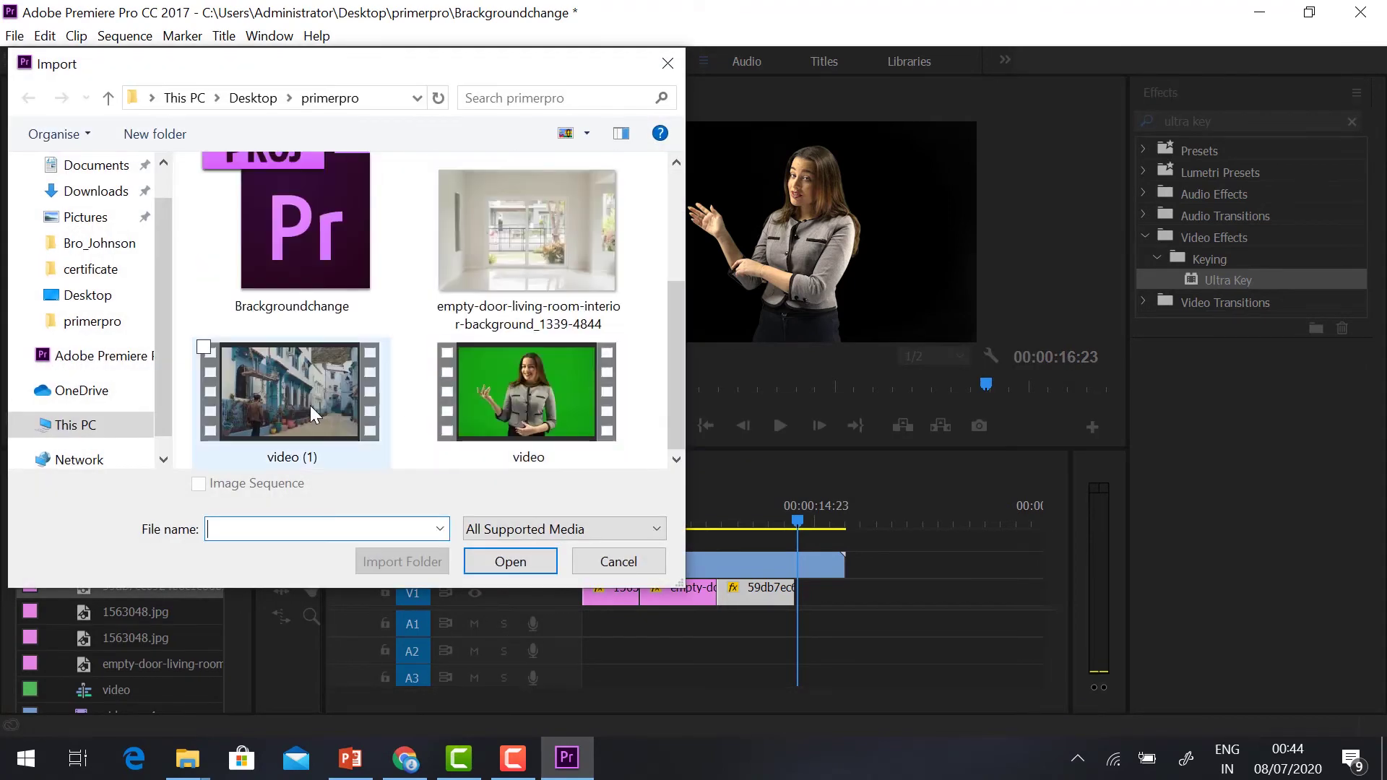
{"action": "double_click", "coordinate": [245, 457]}
{"action": "scroll", "coordinate": [119, 675], "scroll_direction": "down", "scroll_amount": 1}
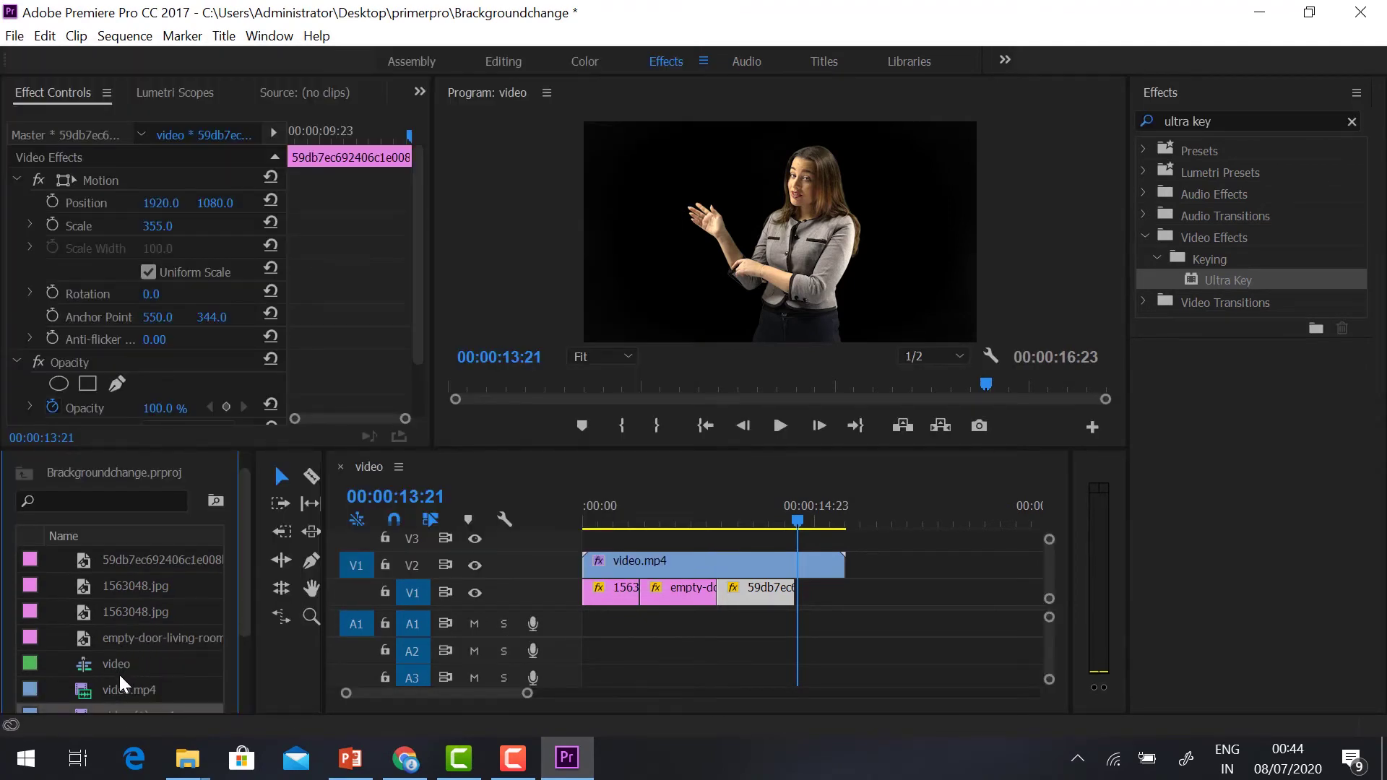
{"action": "scroll", "coordinate": [143, 688], "scroll_direction": "down", "scroll_amount": 1}
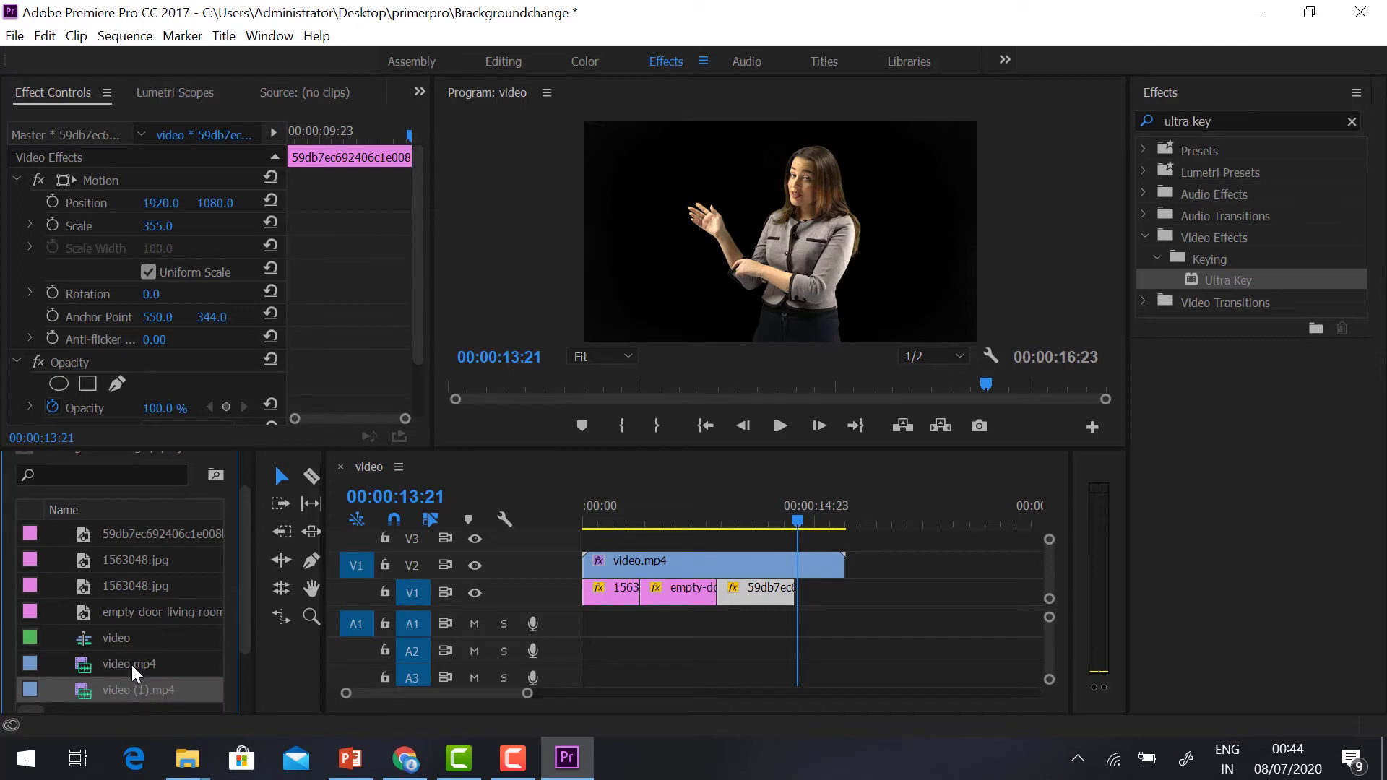
{"action": "left_click_drag", "start_coordinate": [124, 692], "coordinate": [853, 589]}
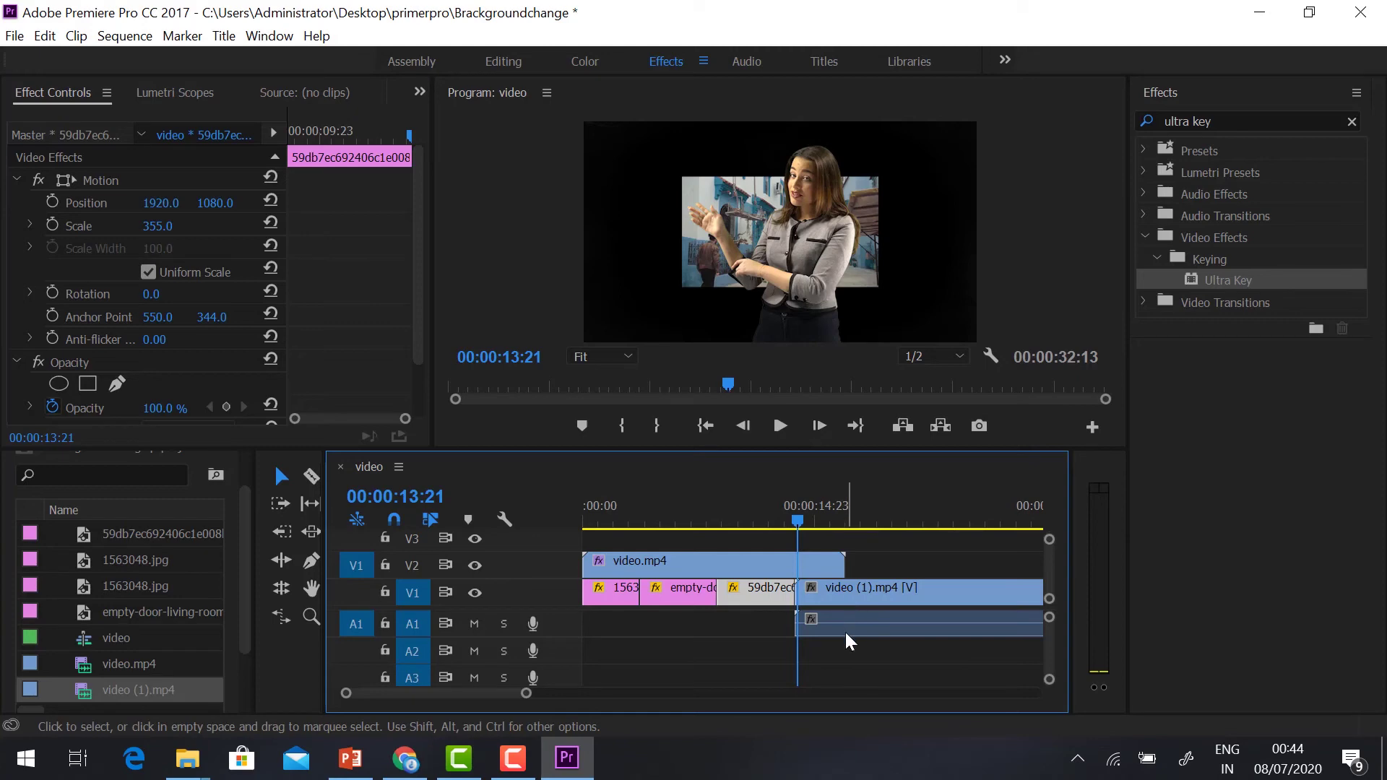
Unlink the audio of the video (1).mp4 clip from its video and delete that audio from track A1.
{"action": "right_click", "coordinate": [860, 599]}
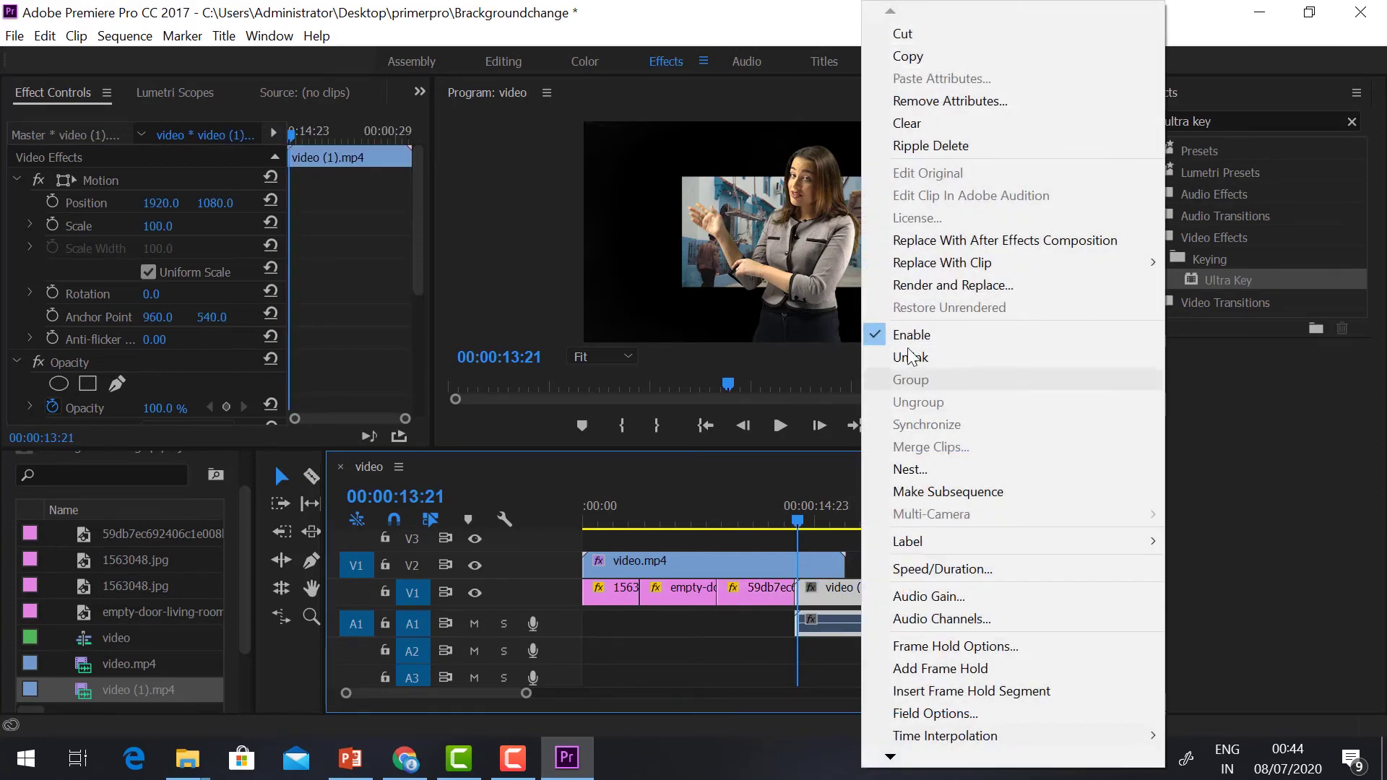
{"action": "left_click", "coordinate": [905, 357]}
{"action": "left_click", "coordinate": [856, 623]}
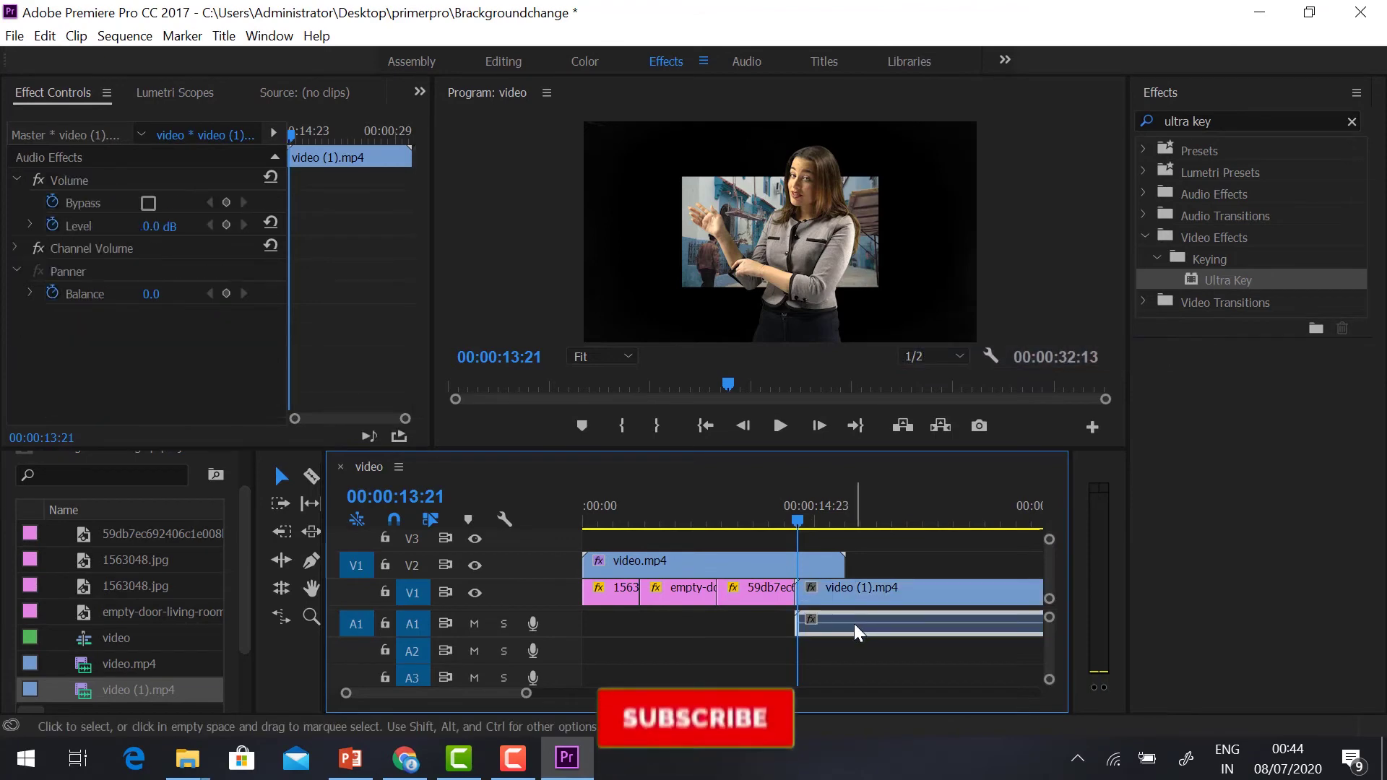
{"action": "key", "text": "Delete"}
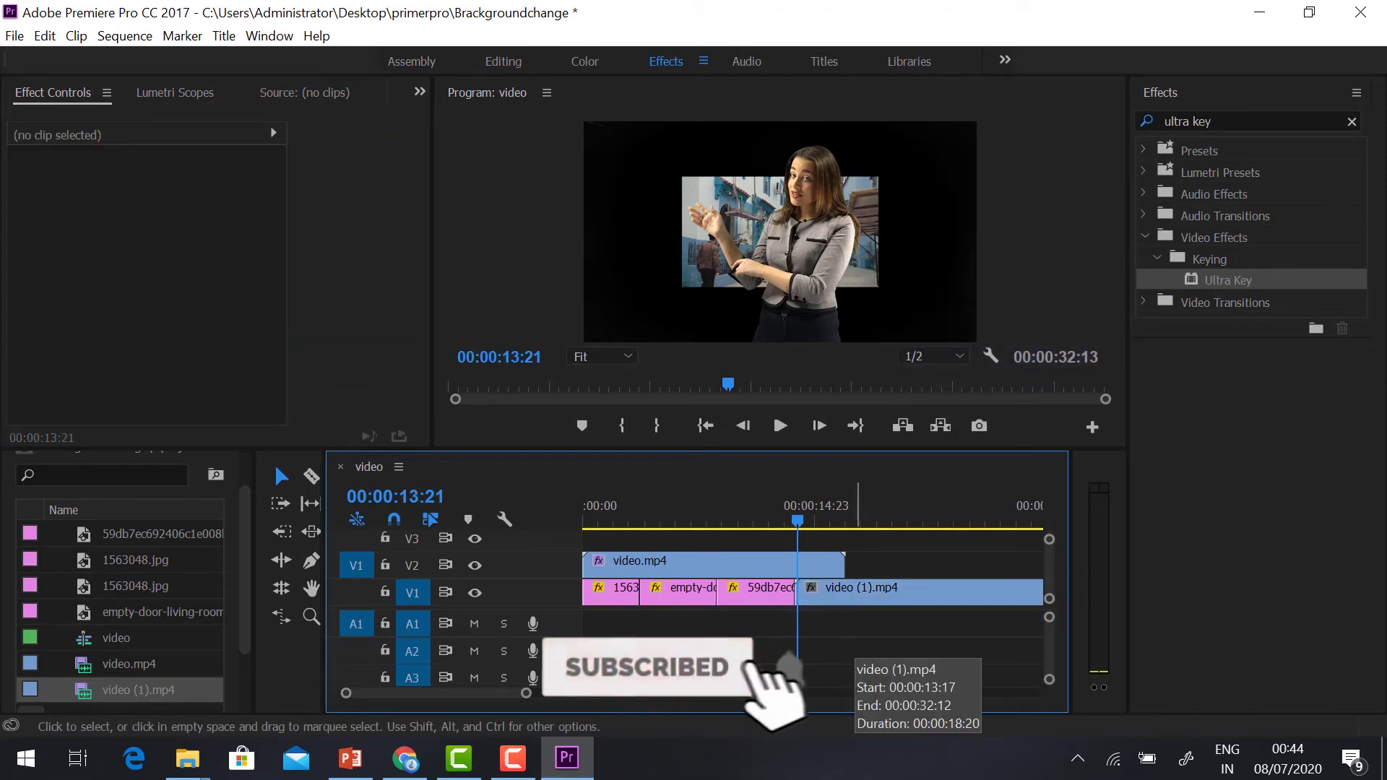
Apply Set to Frame Size to the video (1).mp4 clip on V1 and play the presenter over the moving street background.
{"action": "key", "text": "space"}
{"action": "key", "text": "space"}
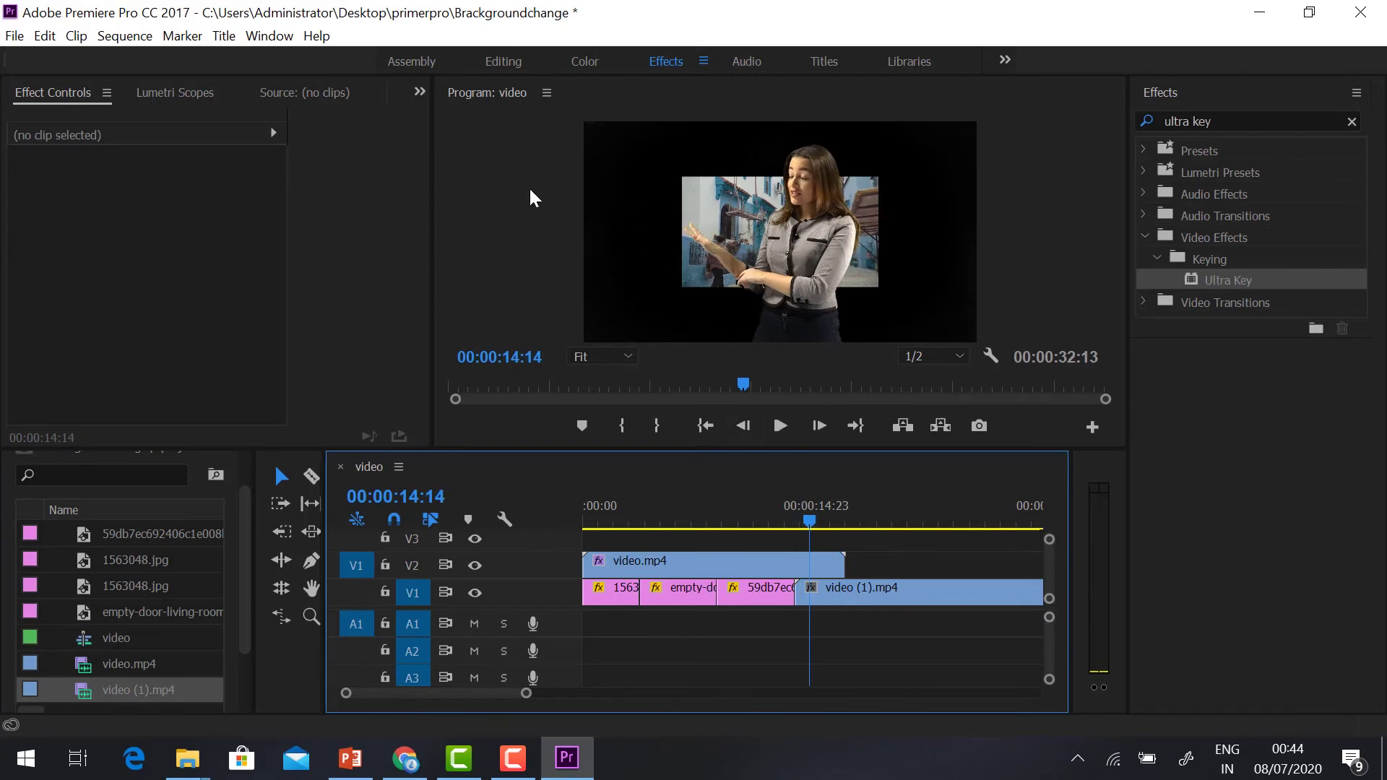
{"action": "right_click", "coordinate": [855, 588]}
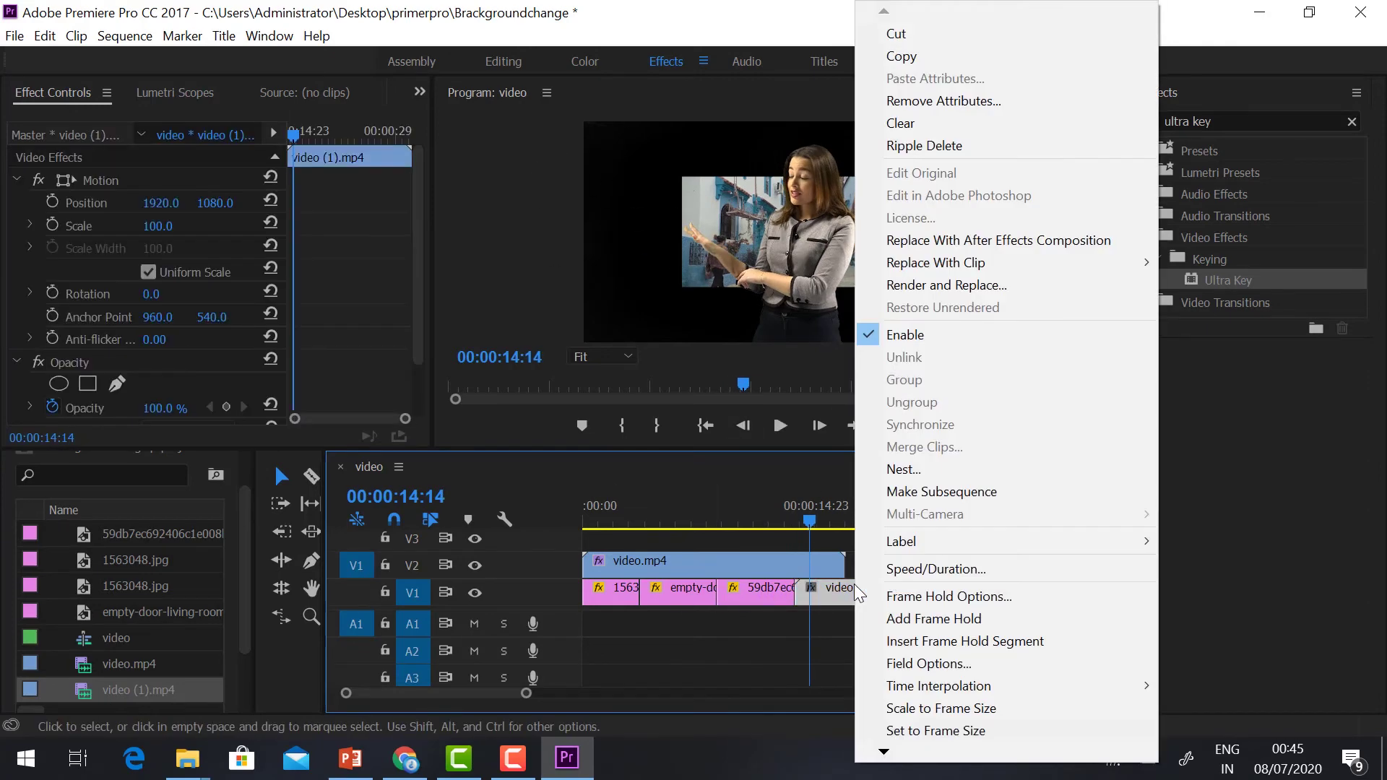
{"action": "left_click", "coordinate": [924, 731]}
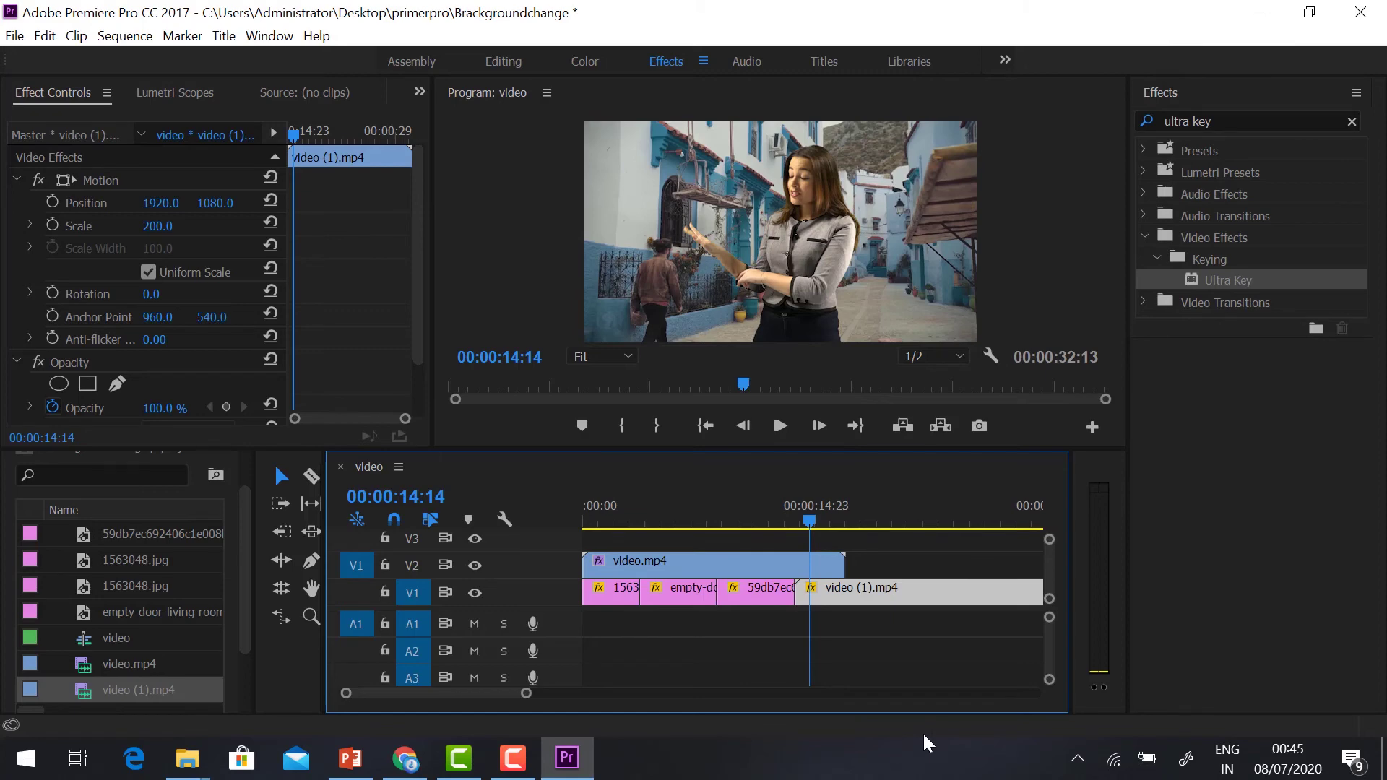
{"action": "key", "text": "space"}
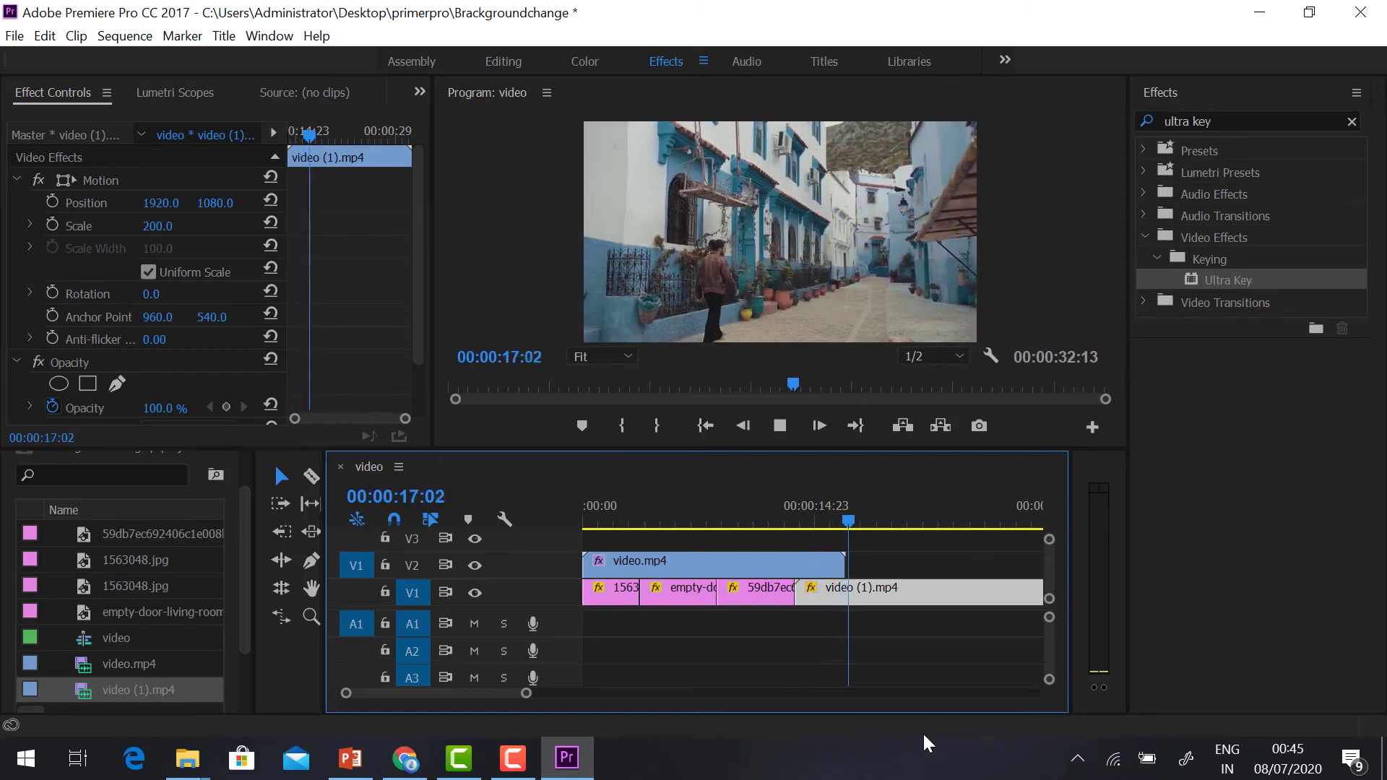
{"action": "key", "text": "space"}
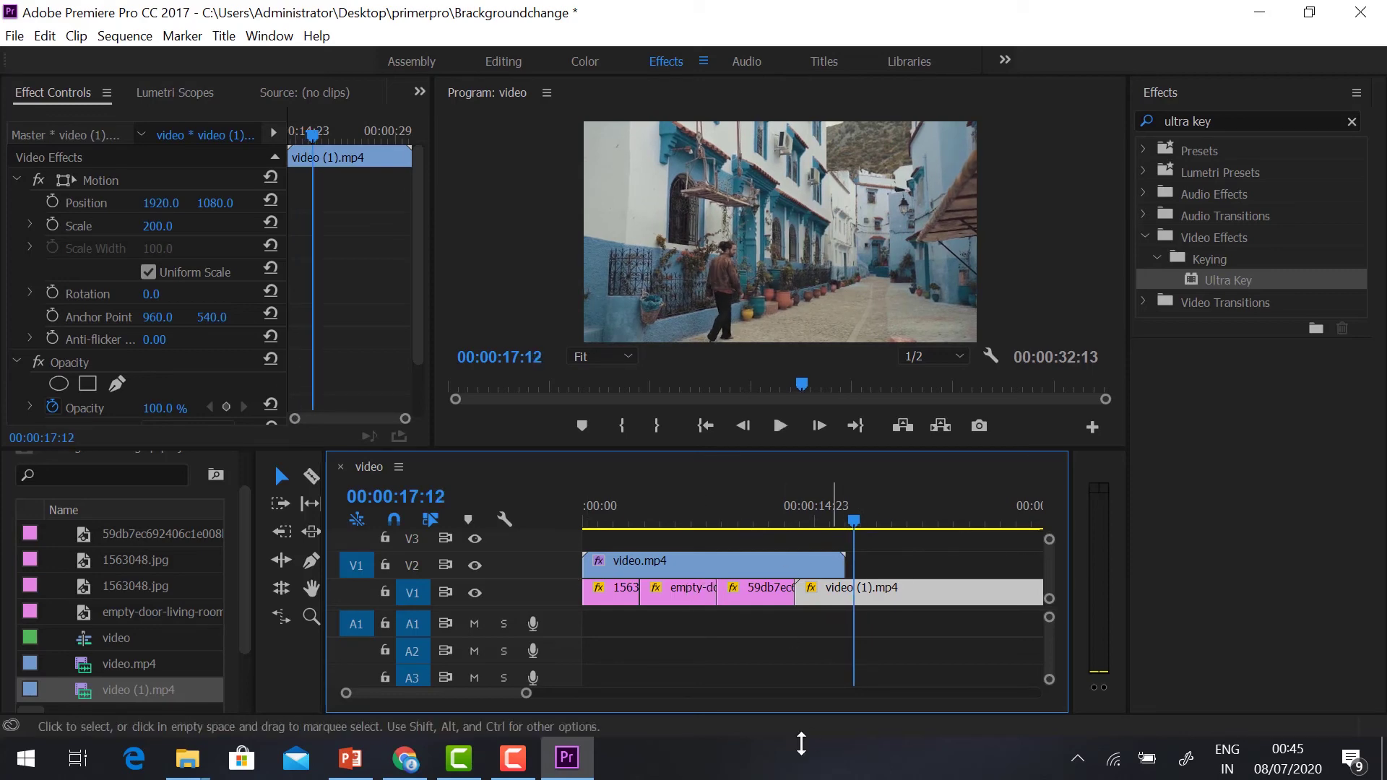
Duplicate the presenter clip video.mp4 on track V2 directly after the original, ending together with video (1).mp4 below it.
{"action": "left_click_drag", "start_coordinate": [526, 695], "coordinate": [548, 695]}
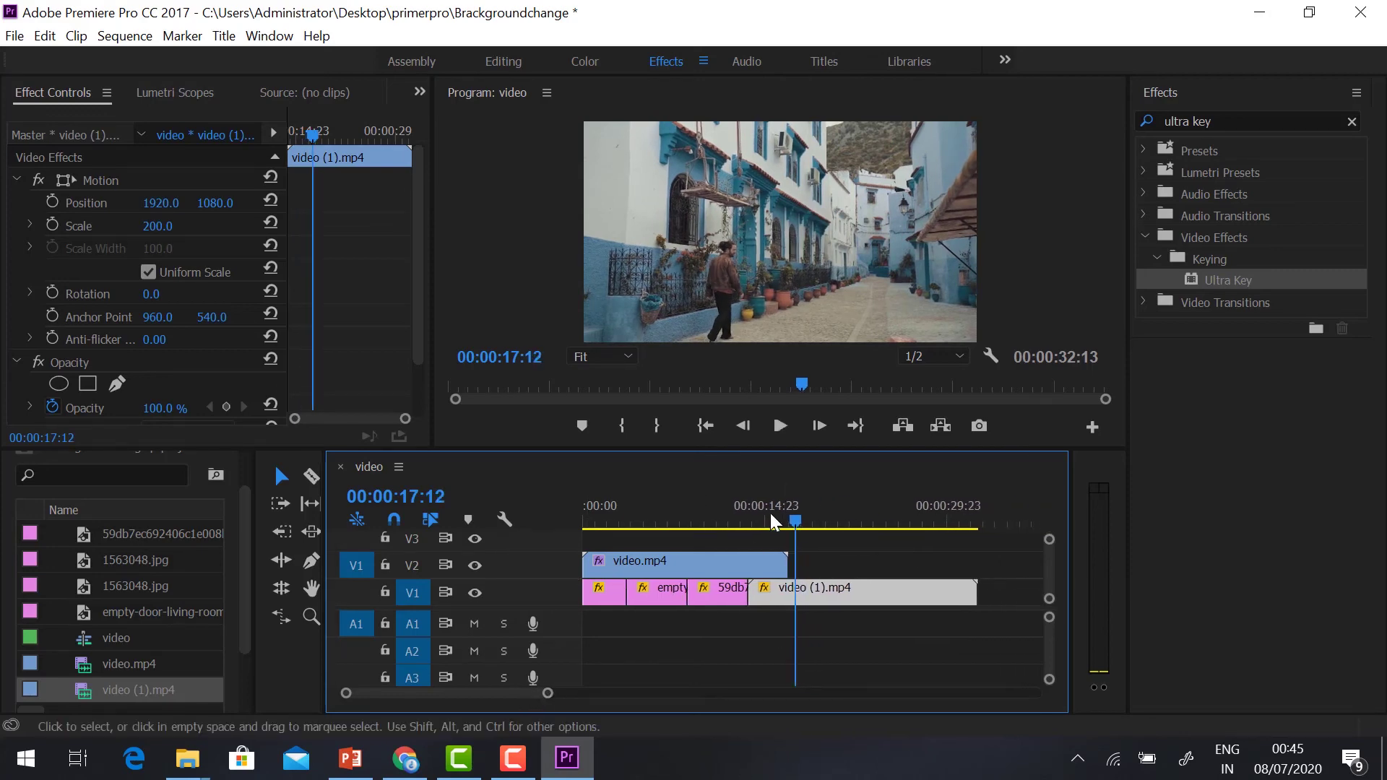
{"action": "left_click_drag", "start_coordinate": [788, 516], "coordinate": [757, 521]}
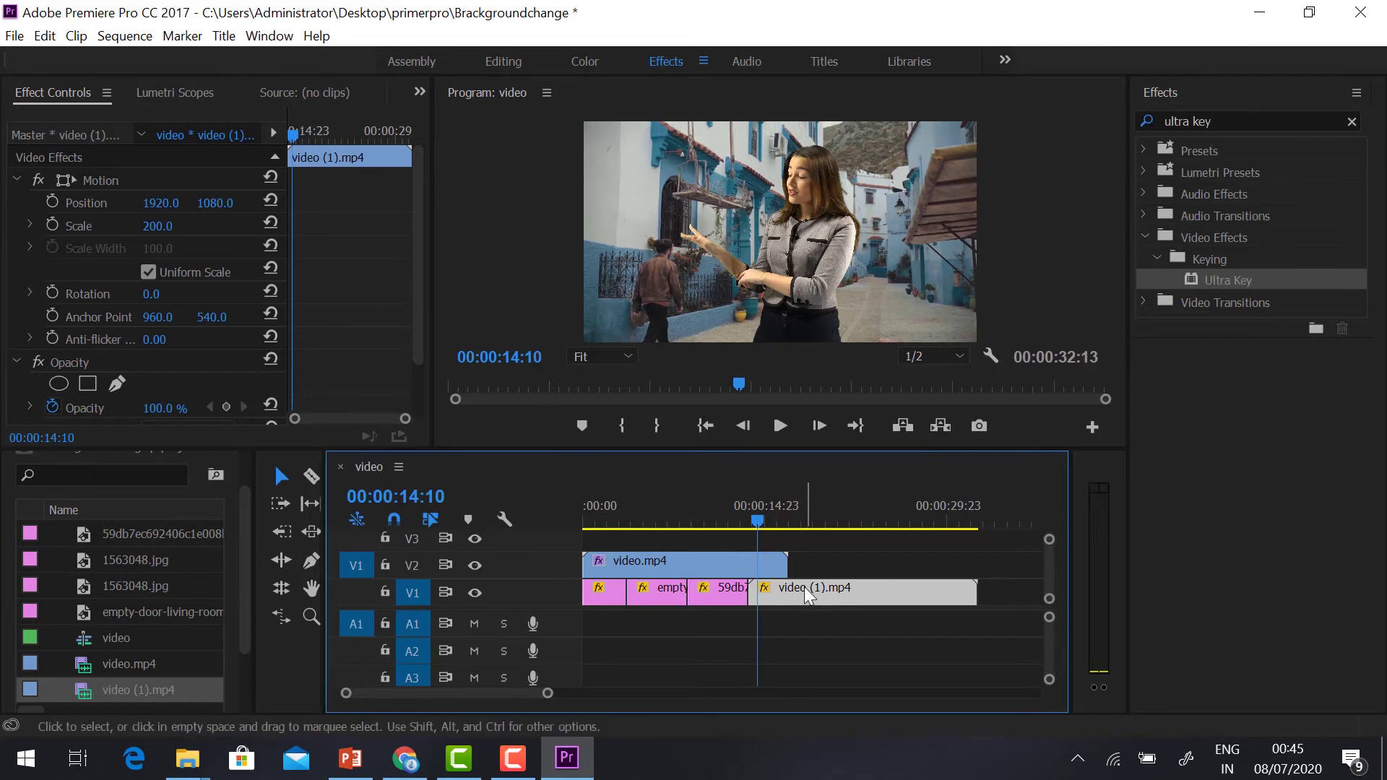
{"action": "left_click", "coordinate": [699, 562]}
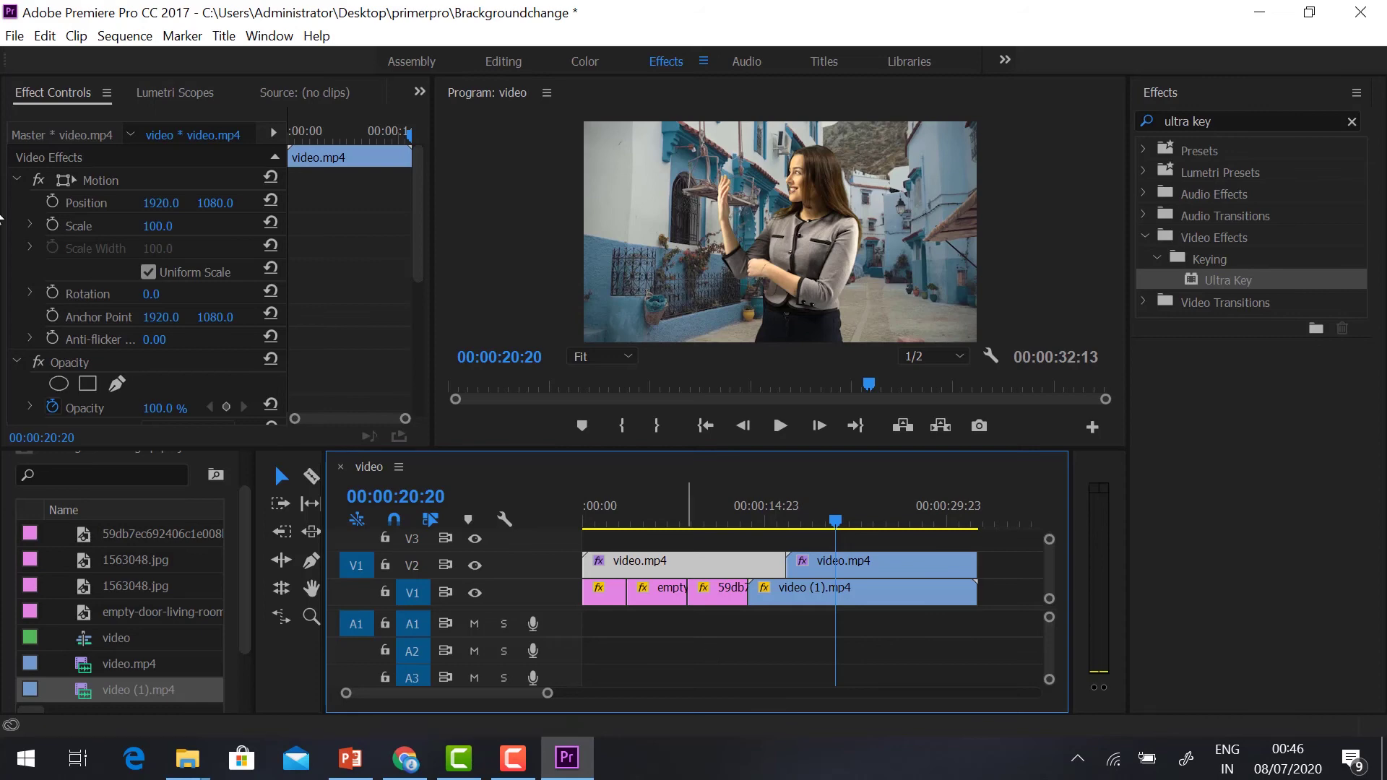
Export the sequence as an H.264 video named output in the primerpro folder, using the Match Source - High bitrate preset.
{"action": "left_click", "coordinate": [15, 42]}
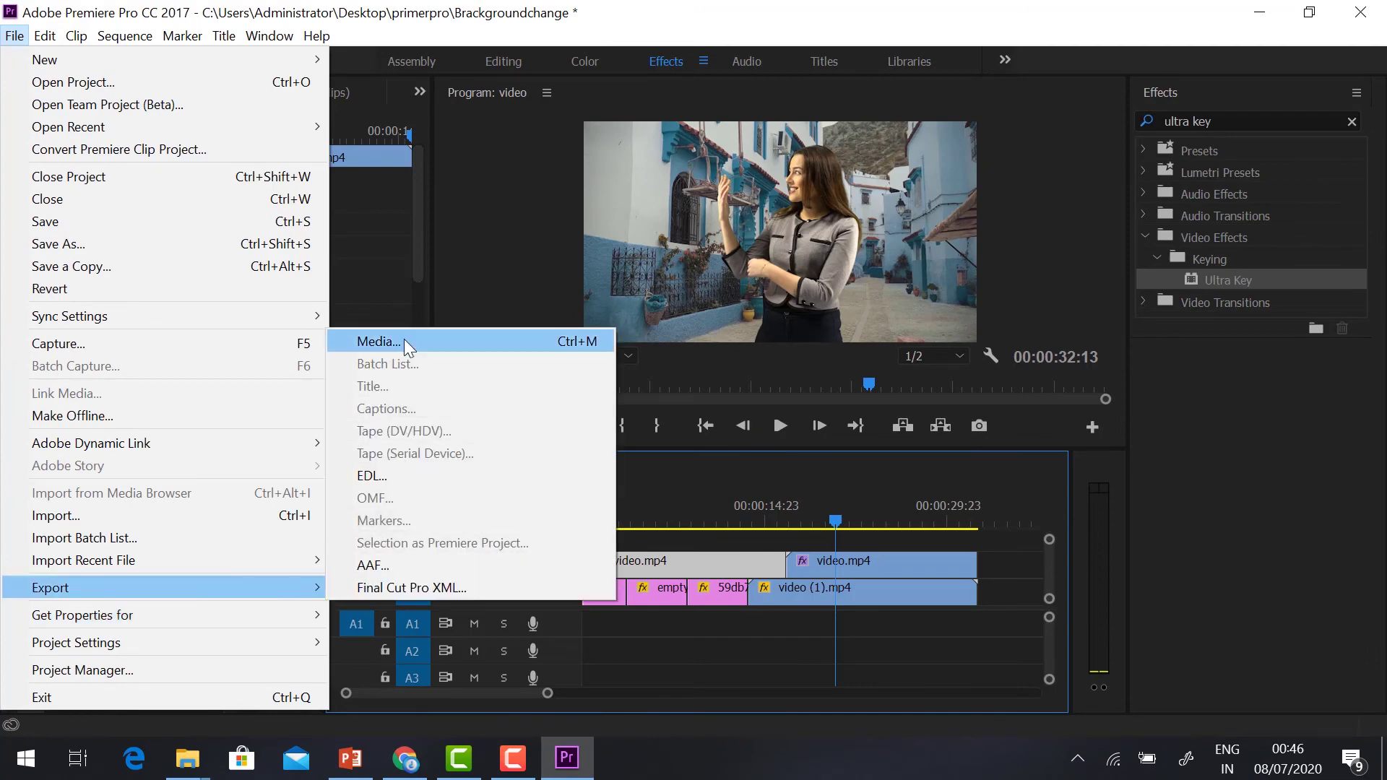
{"action": "left_click", "coordinate": [404, 340]}
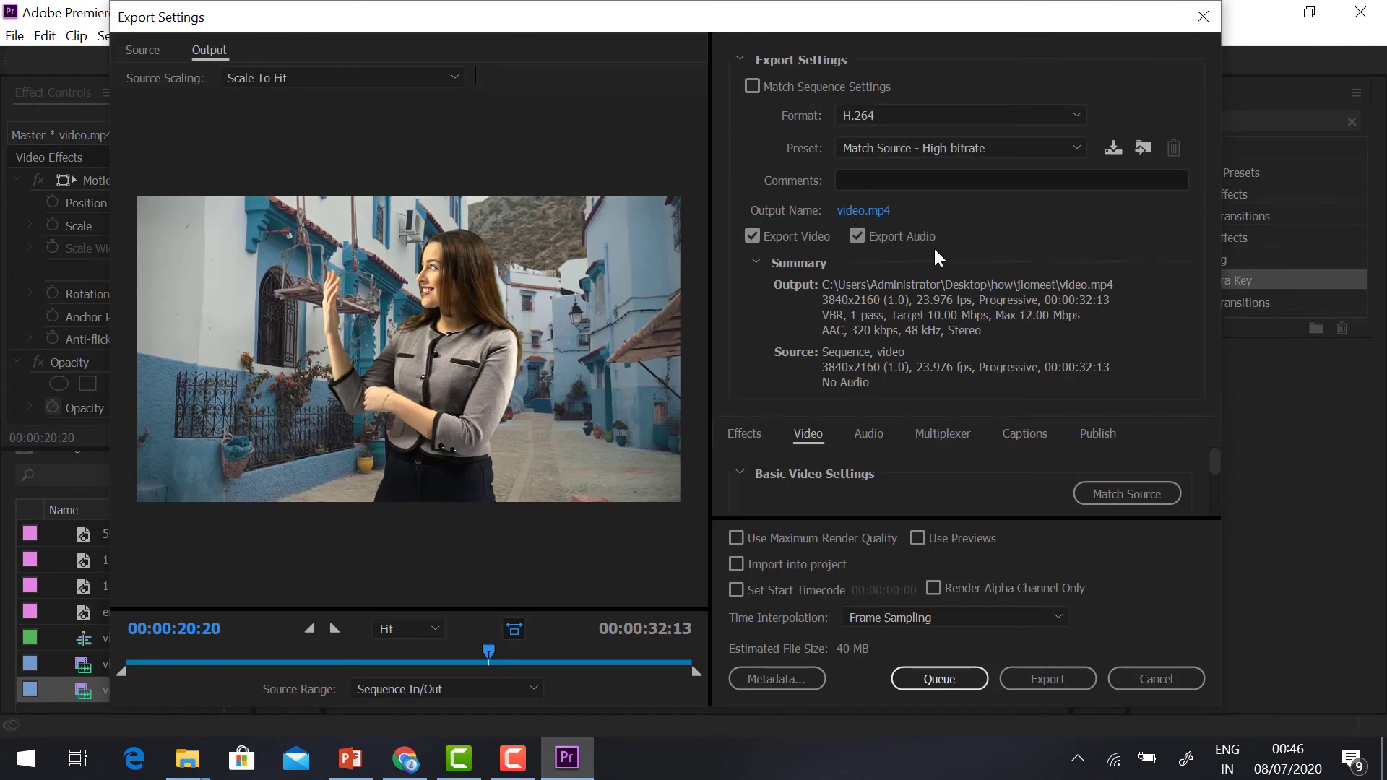
{"action": "left_click", "coordinate": [865, 211]}
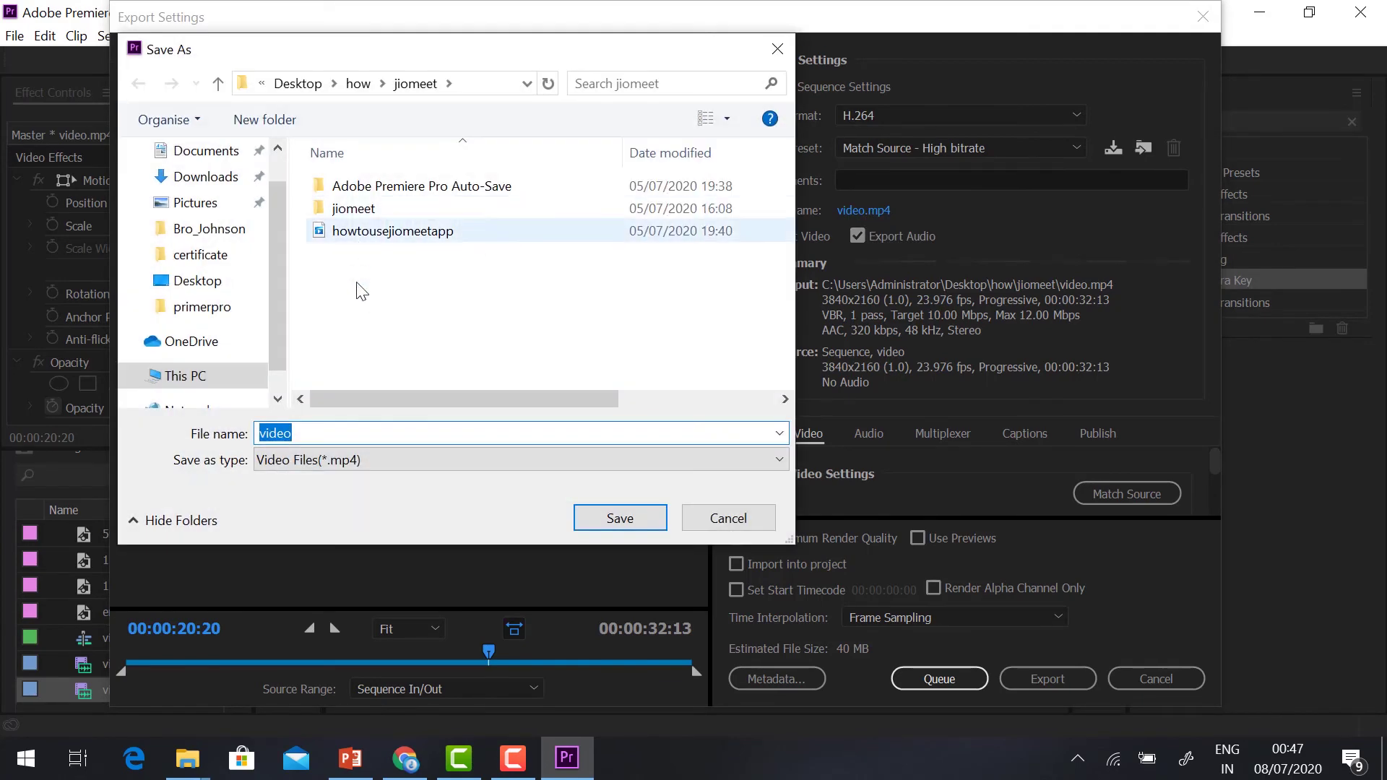
{"action": "left_click", "coordinate": [202, 306]}
{"action": "type", "text": "out"}
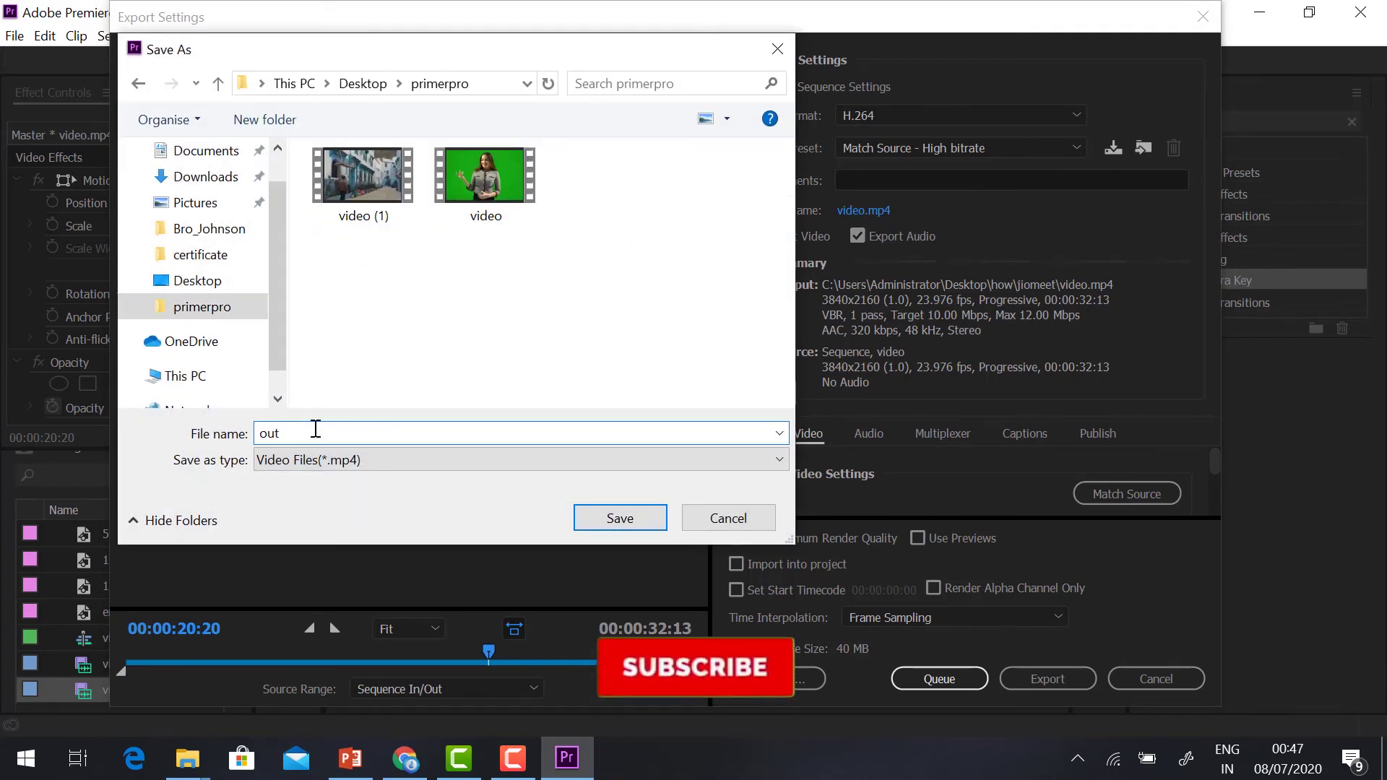
{"action": "type", "text": "put"}
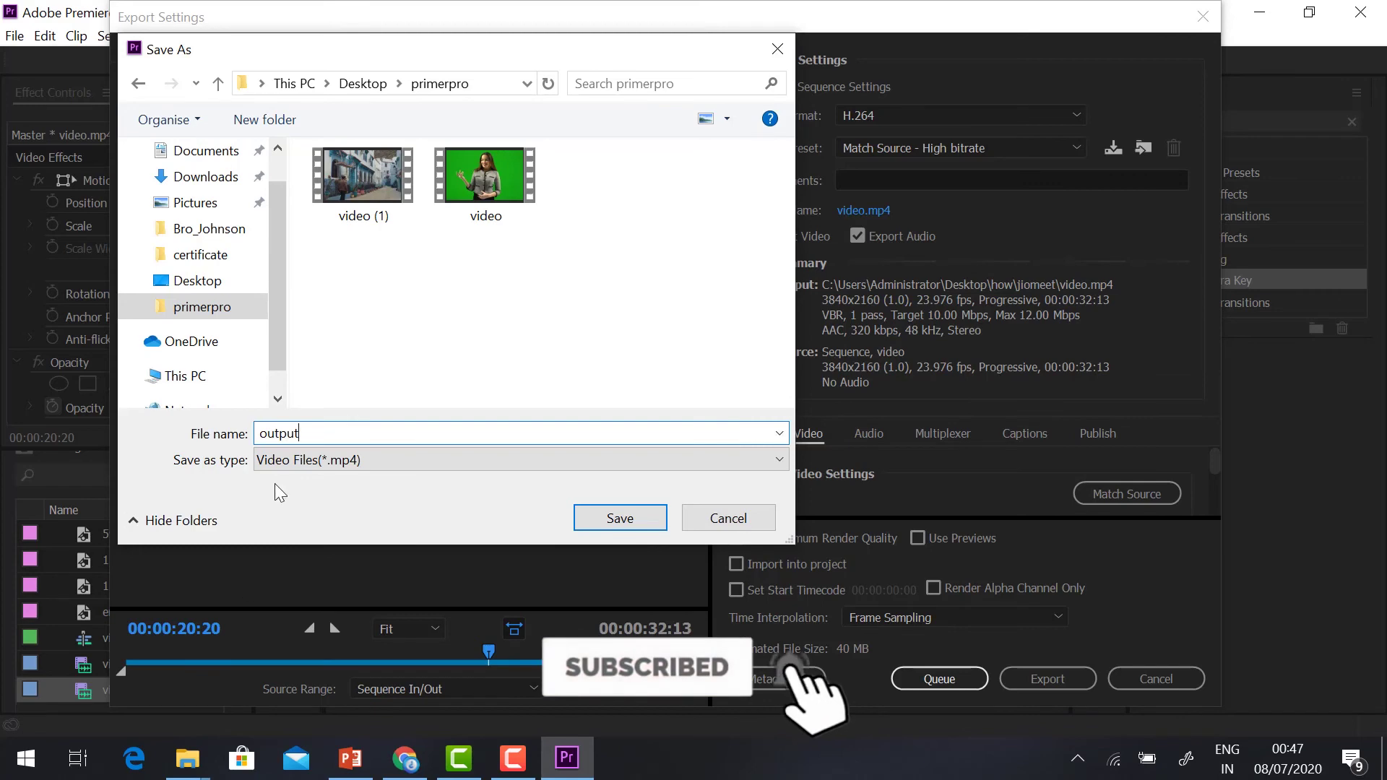
{"action": "left_click", "coordinate": [607, 526]}
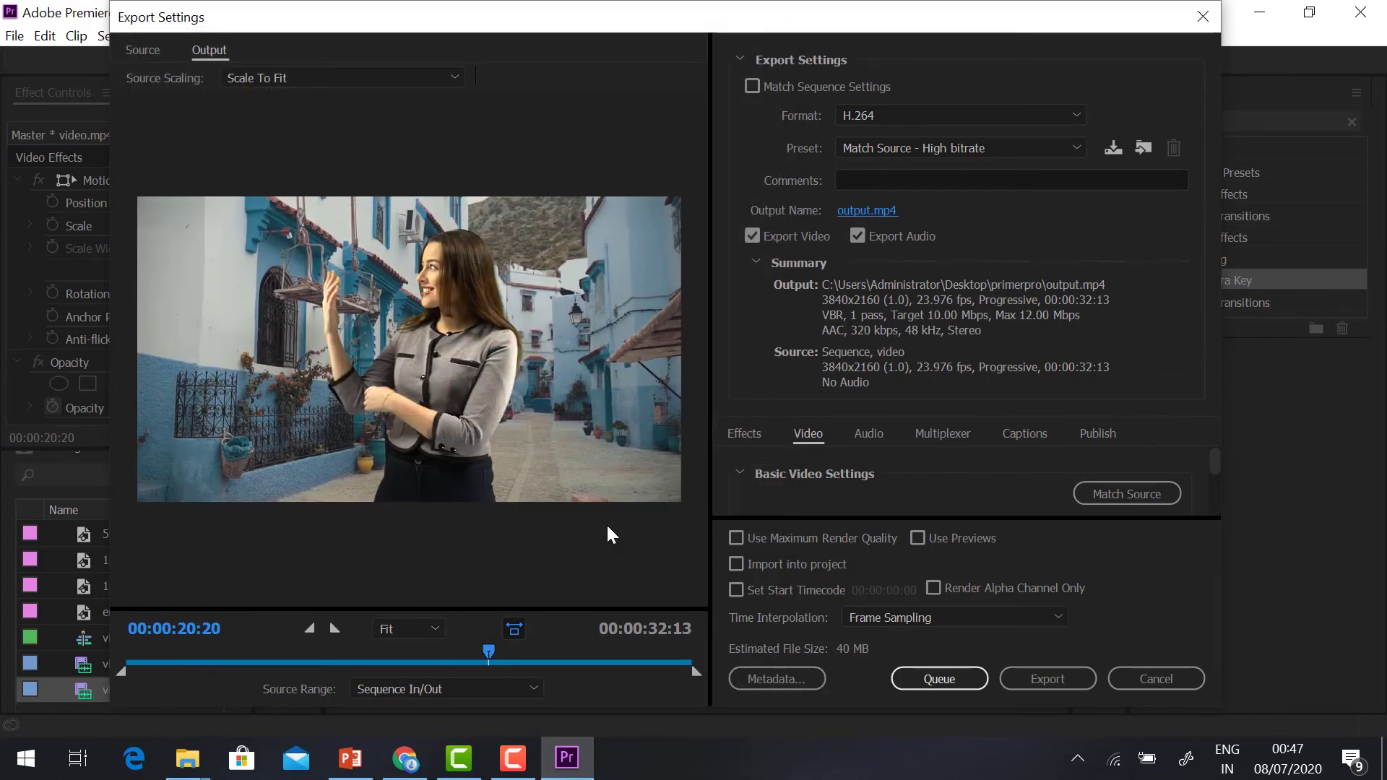
{"action": "left_click", "coordinate": [1051, 682]}
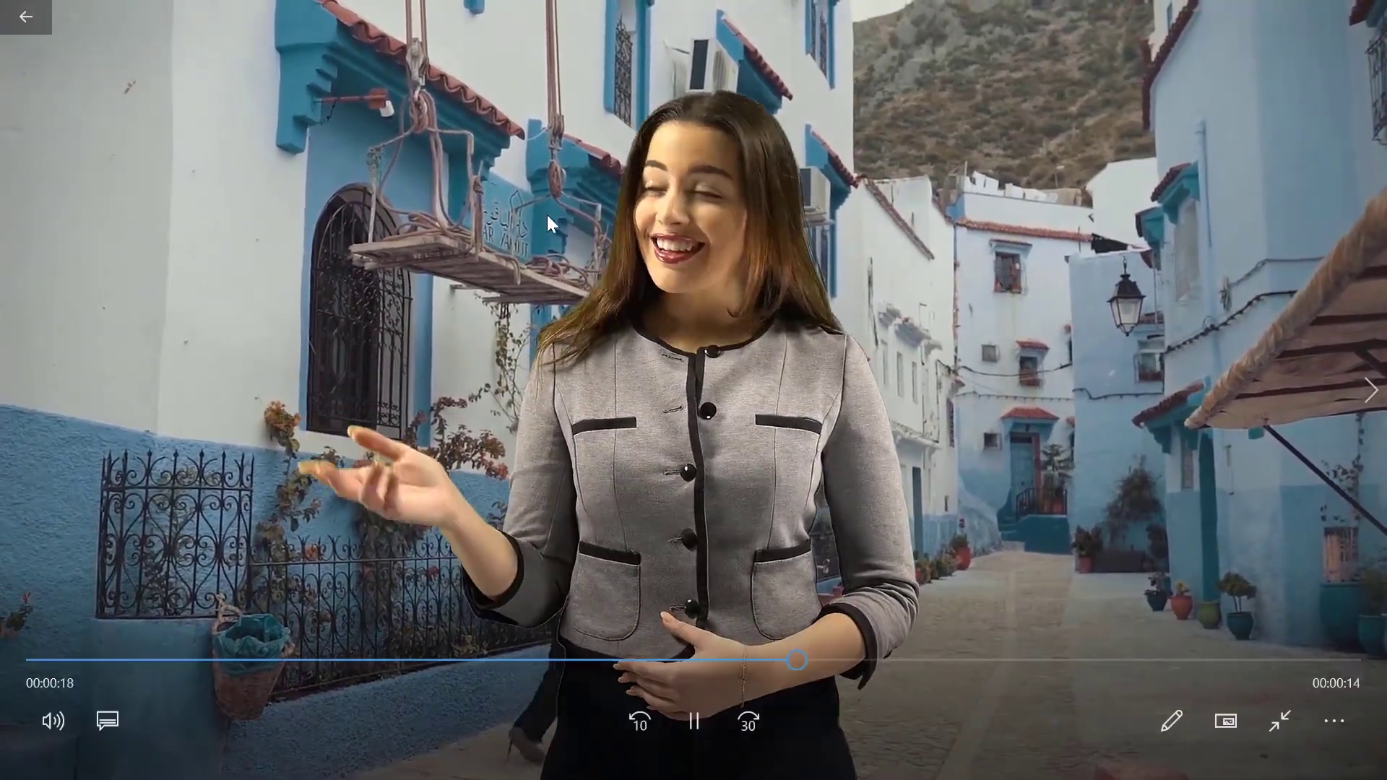
Review the exported video in the media player, leaving full screen briefly and returning to it.
{"action": "double_click", "coordinate": [550, 215]}
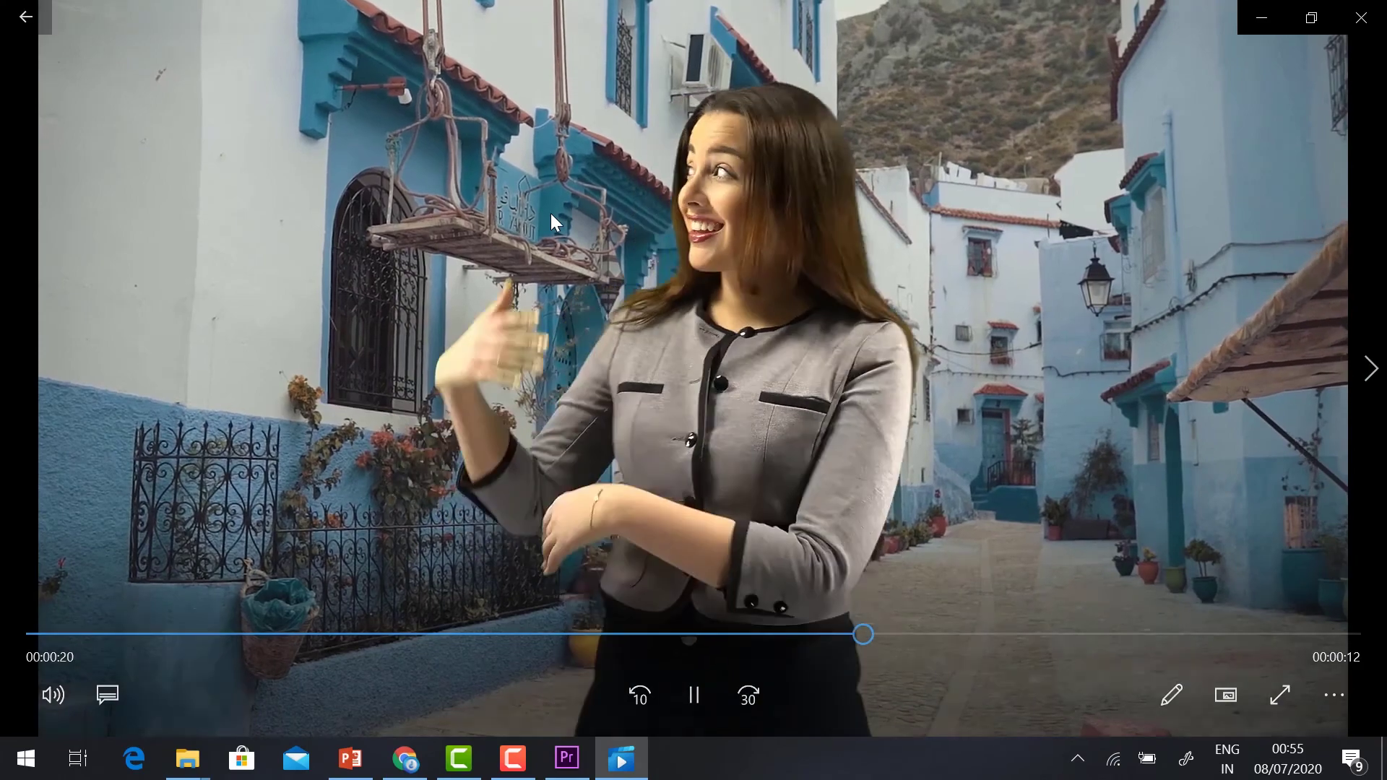
{"action": "double_click", "coordinate": [550, 214]}
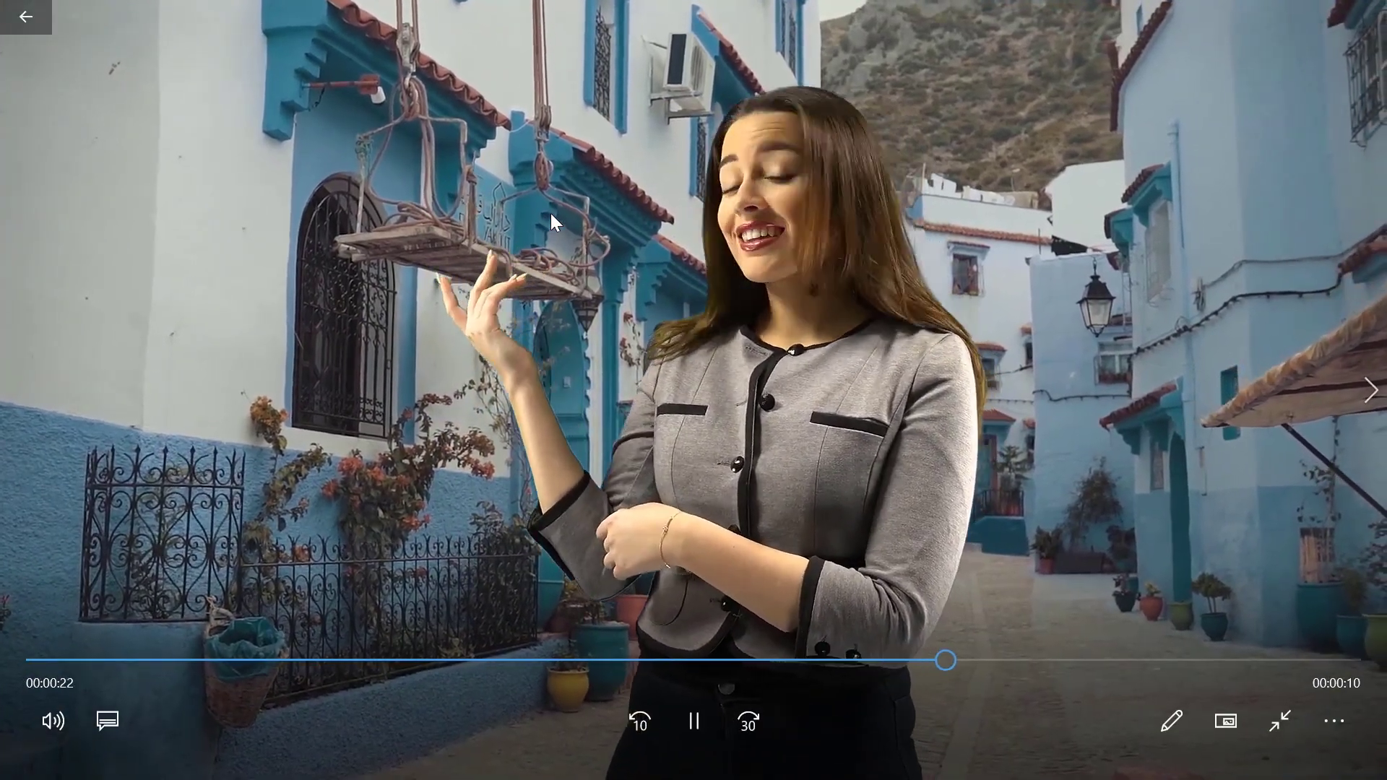